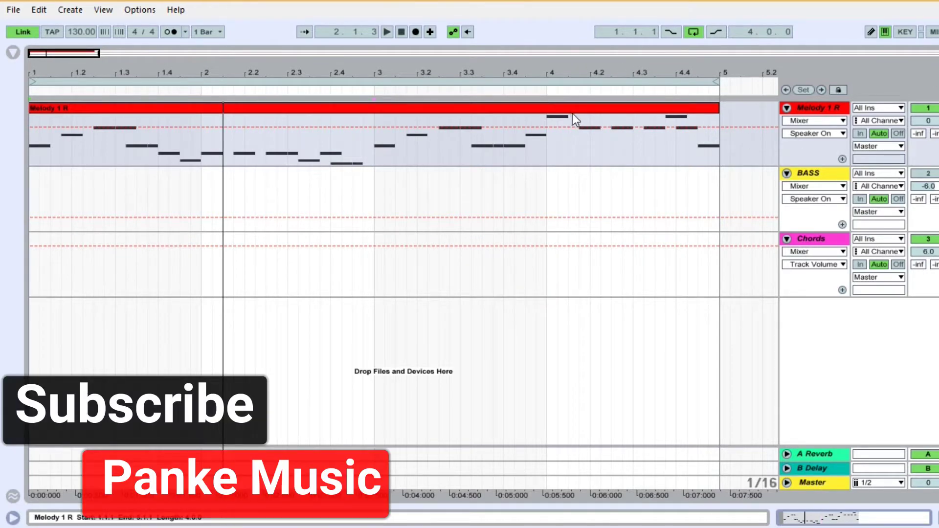
- Open the Melody 1 R clip in the note editor and play the melody back
{"action": "double_click", "coordinate": [496, 113]}
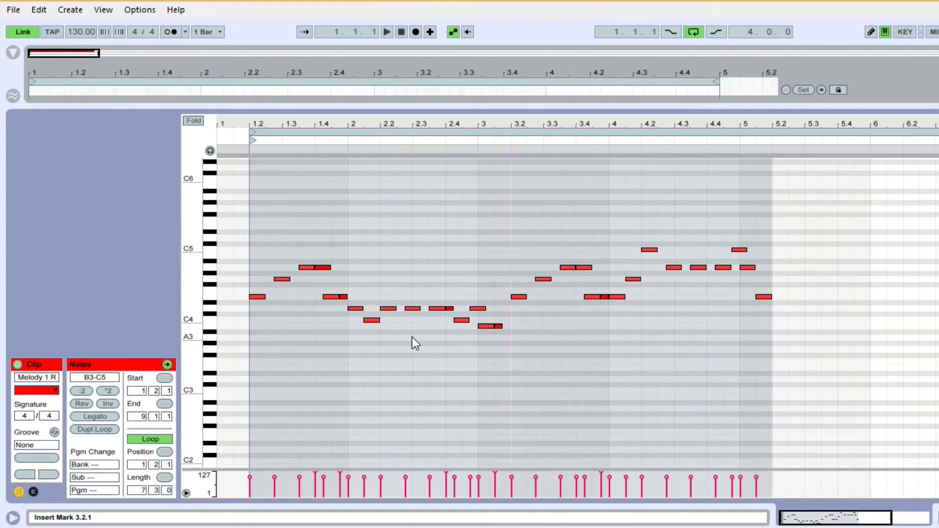
{"action": "key", "text": "space"}
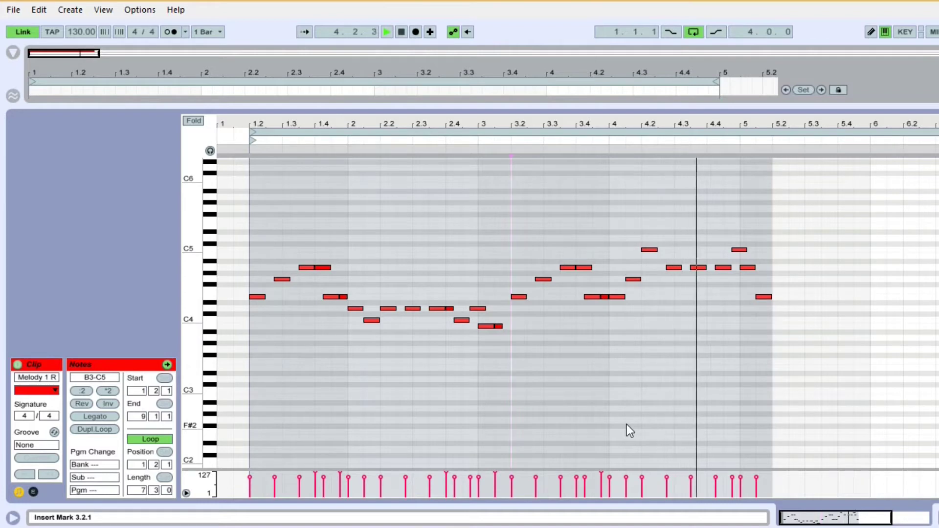
{"action": "key", "text": "space"}
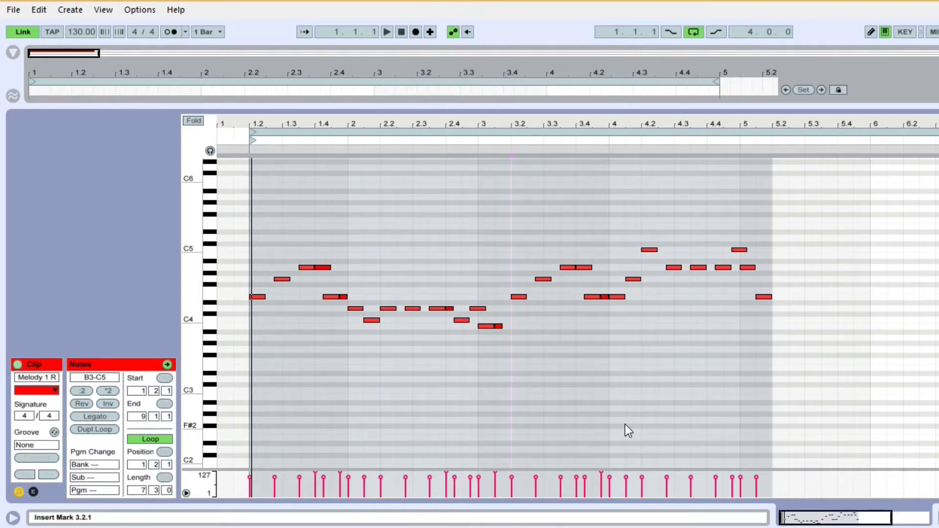
- Lower the second A4 note at 1.4 to G#4, play it in context, and restore it to A4
{"action": "left_click", "coordinate": [325, 268]}
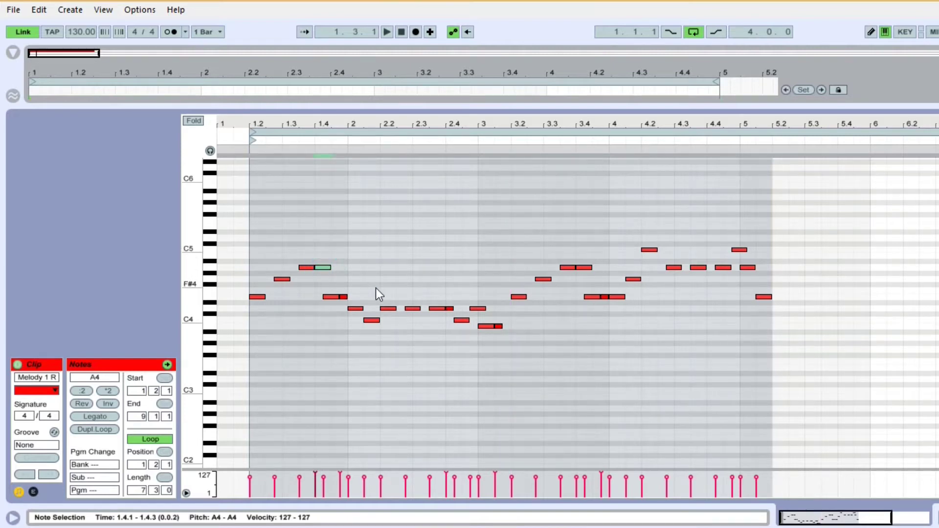
{"action": "key", "text": "Down"}
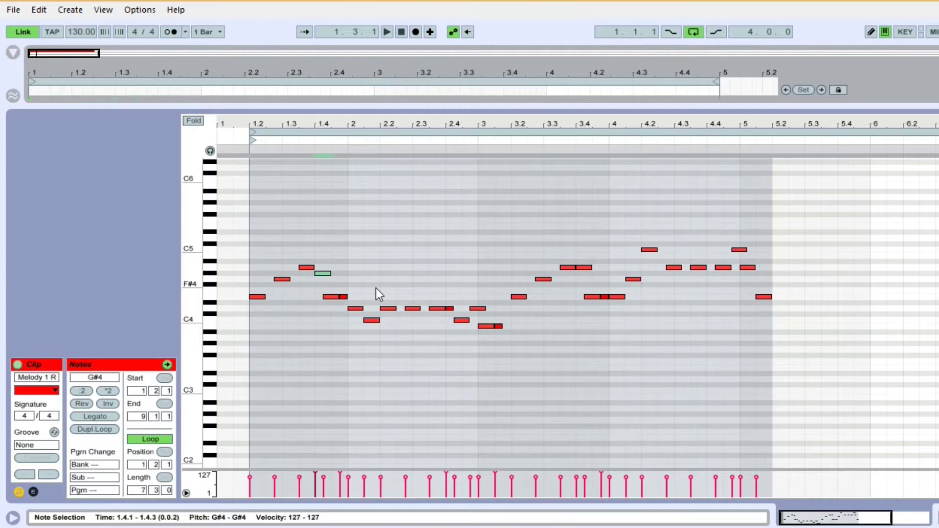
{"action": "key", "text": "space"}
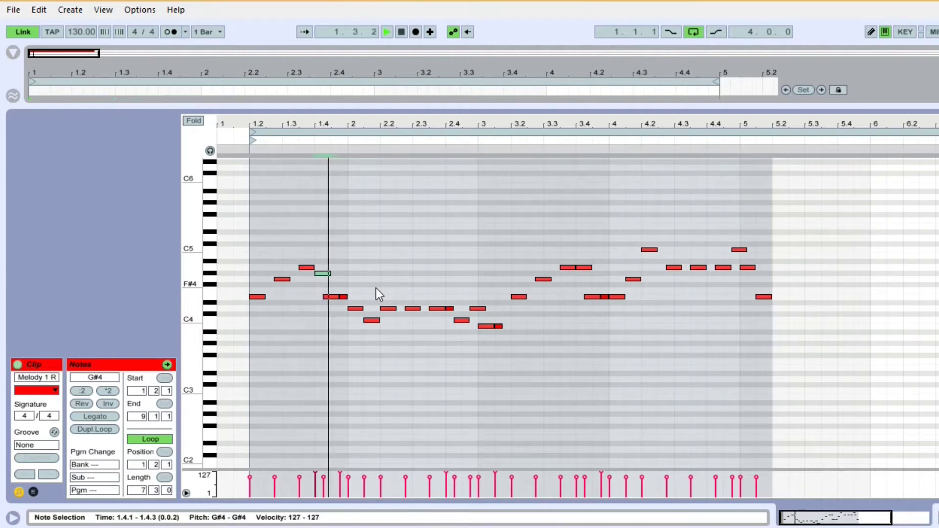
{"action": "key", "text": "Up"}
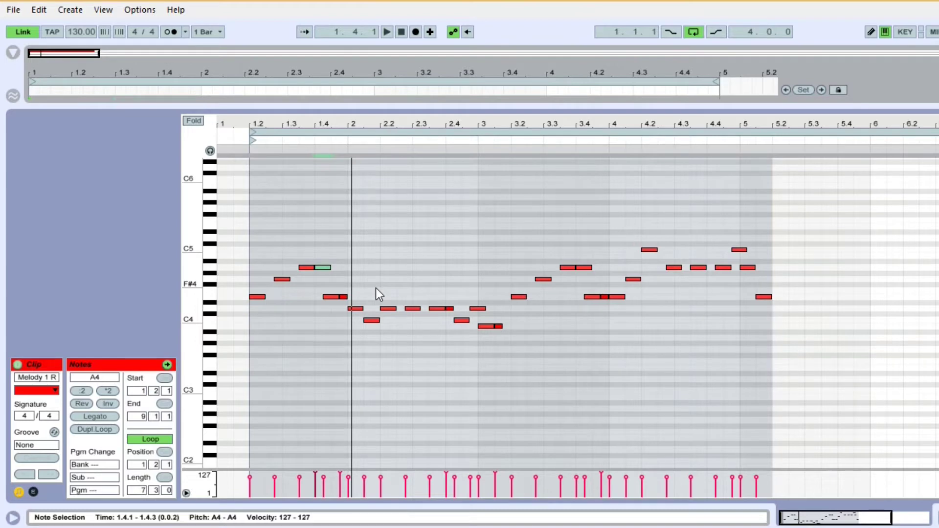
- Select all the melody notes and transpose them up four semitones
{"action": "left_click_drag", "start_coordinate": [193, 286], "coordinate": [237, 287]}
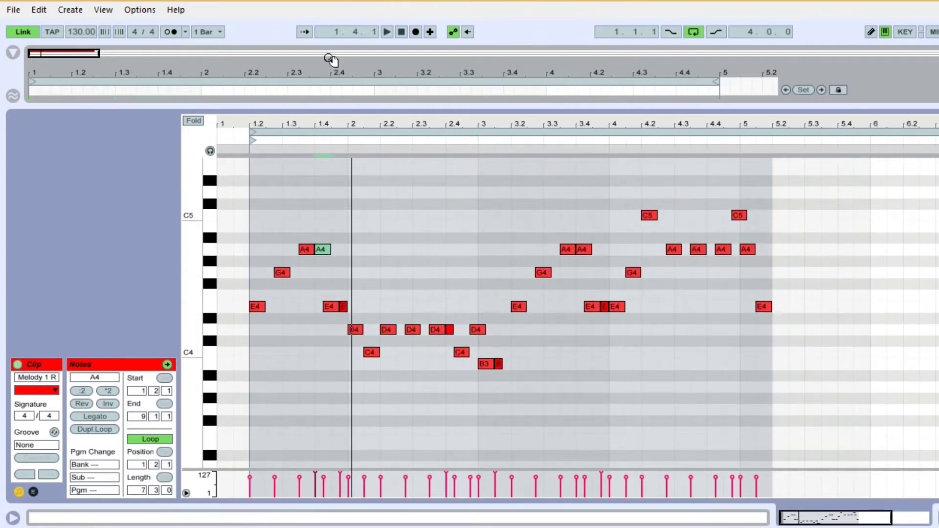
{"action": "left_click_drag", "start_coordinate": [317, 125], "coordinate": [316, 138]}
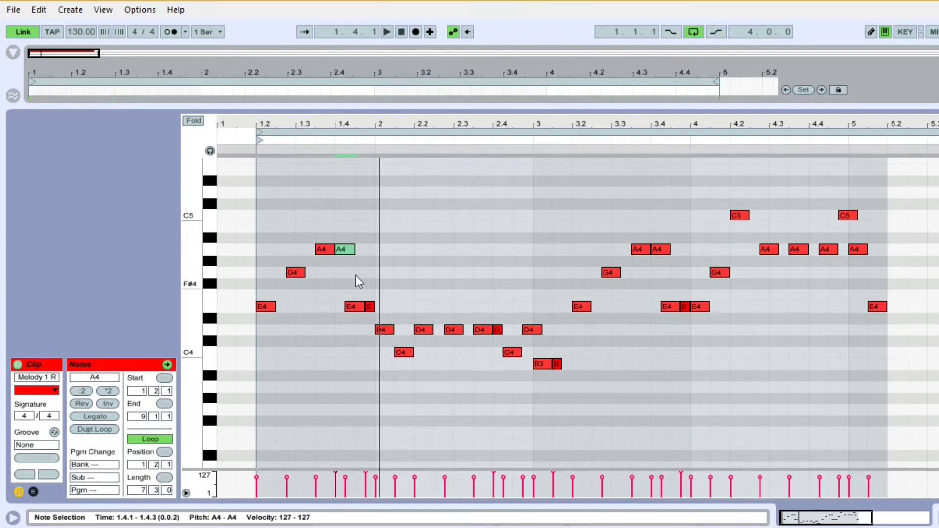
{"action": "left_click_drag", "start_coordinate": [271, 171], "coordinate": [926, 466]}
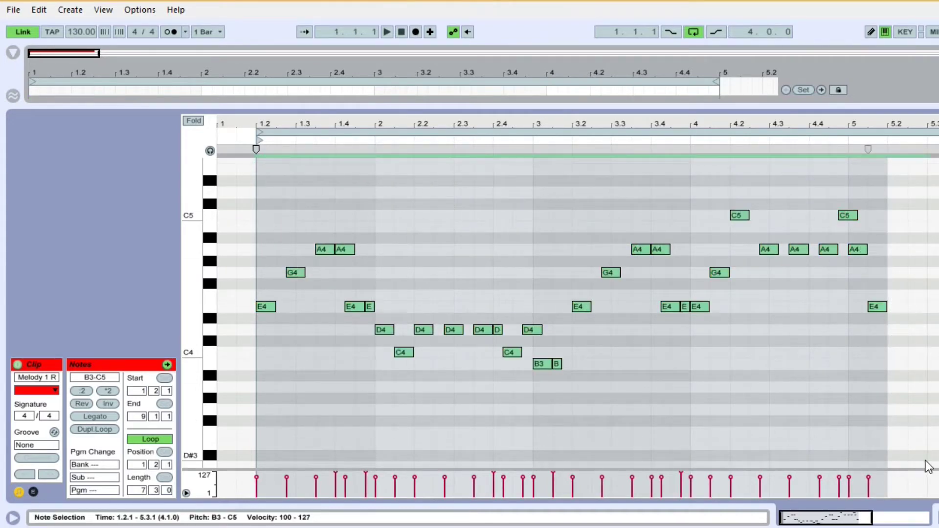
{"action": "key", "text": "Up"}
{"action": "key", "text": "Up"}
{"action": "key", "text": "Up"}
{"action": "key", "text": "Up"}
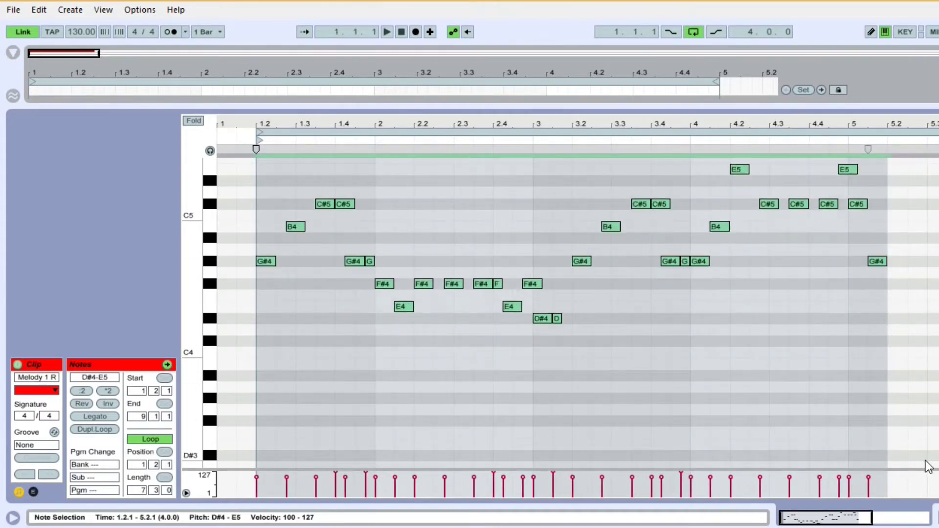
- Transpose the selected melody notes back down four semitones
{"action": "key", "text": "Down"}
{"action": "key", "text": "Down"}
{"action": "key", "text": "Down"}
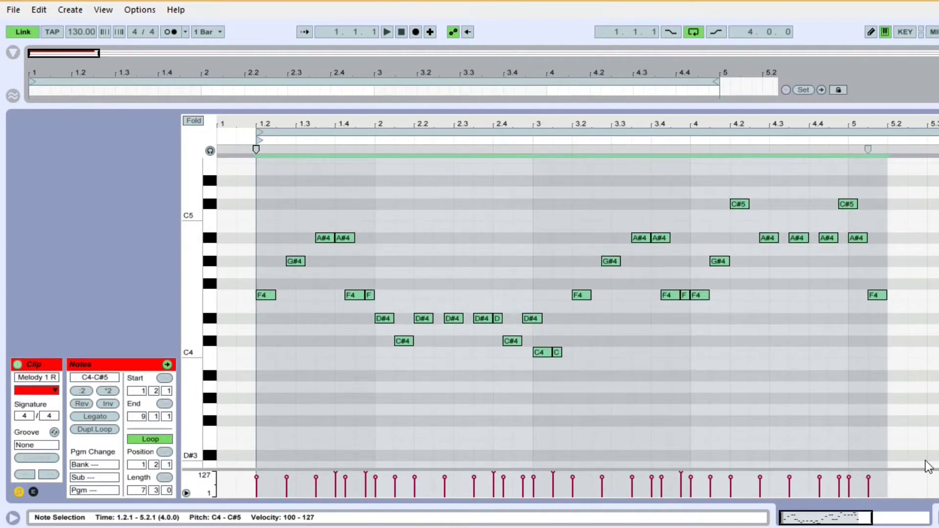
{"action": "key", "text": "Down"}
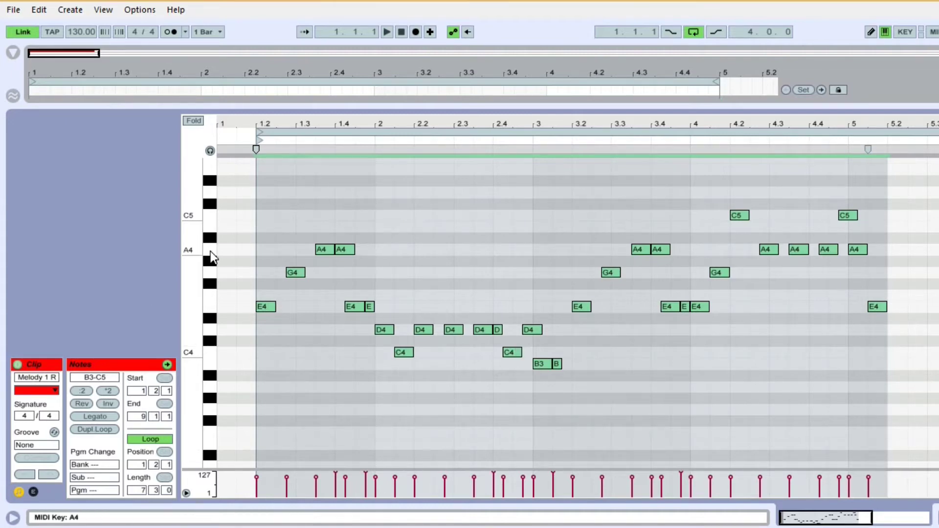
- Highlight every A4 note in the melody and clear the selection
{"action": "key", "text": "ctrl+a"}
{"action": "left_click", "coordinate": [211, 237]}
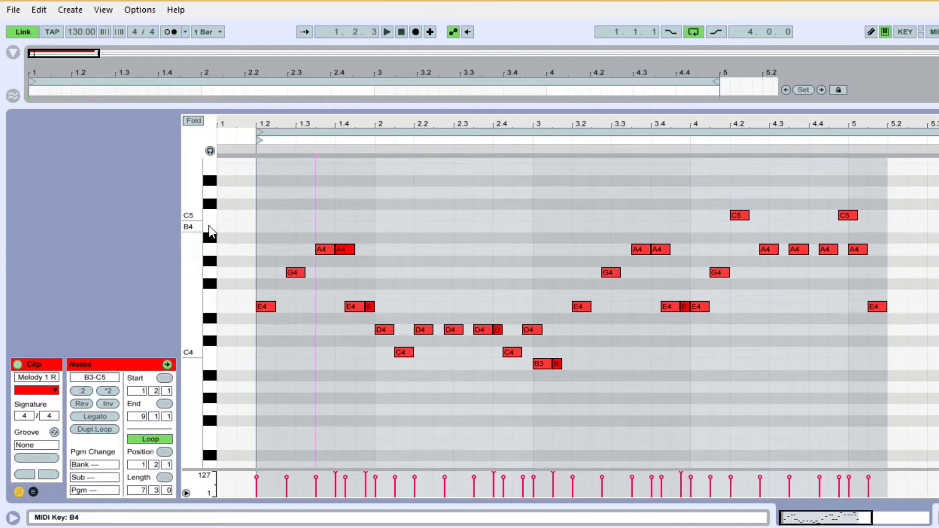
{"action": "left_click", "coordinate": [211, 249]}
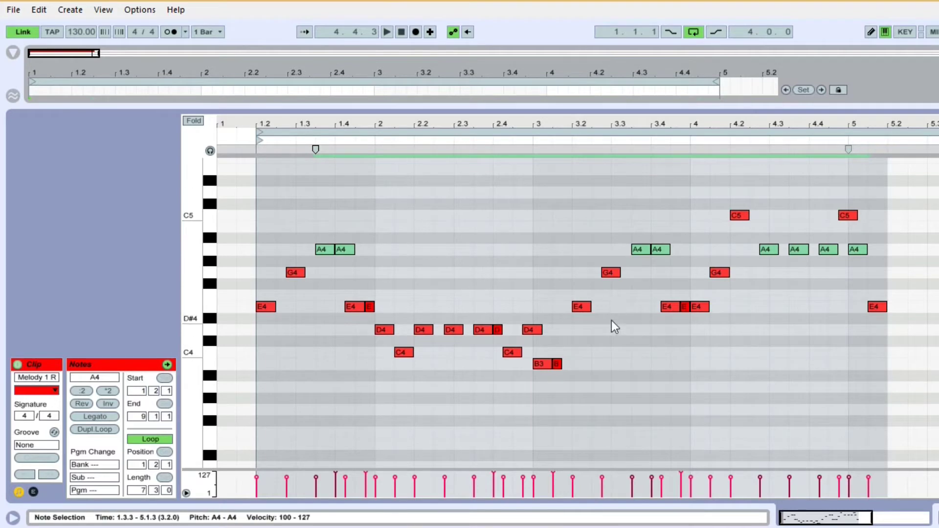
{"action": "left_click", "coordinate": [408, 197]}
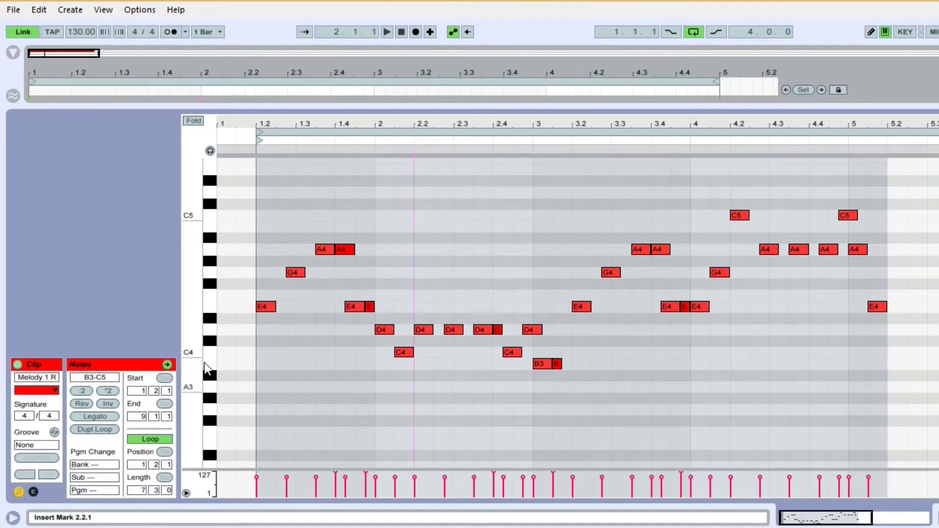
- Stack one-beat notes on A3, B3, C4, D4, E4, F4 and G4 at 1.1.1, before the melody
{"action": "left_click", "coordinate": [210, 386]}
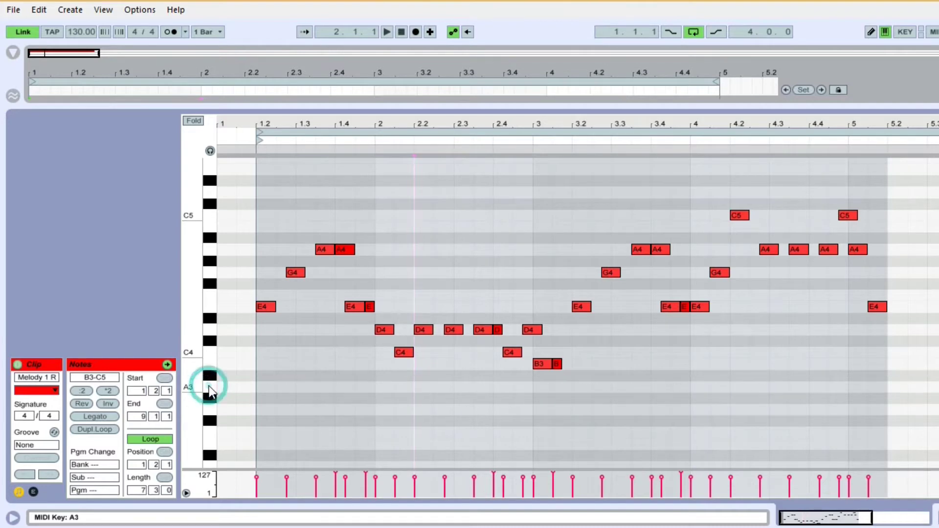
{"action": "double_click", "coordinate": [227, 389]}
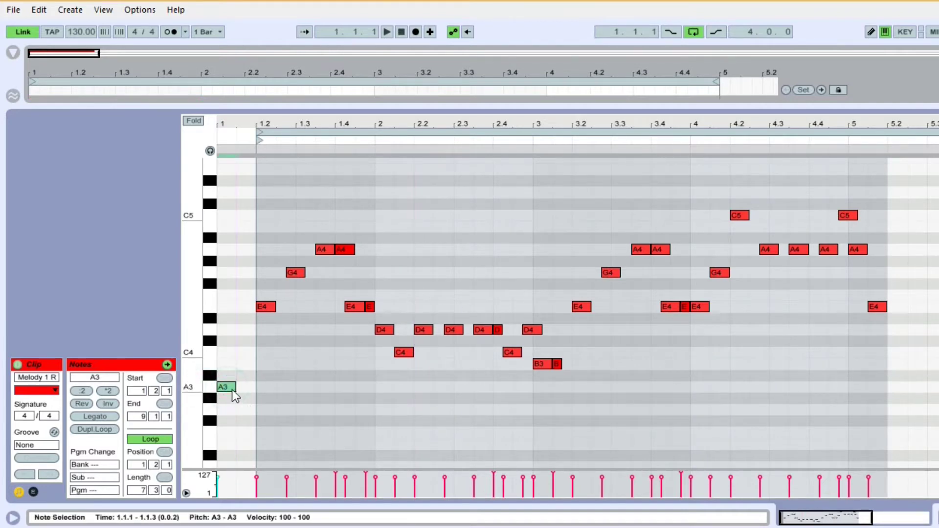
{"action": "left_click_drag", "start_coordinate": [235, 388], "coordinate": [255, 388]}
{"action": "left_click", "coordinate": [228, 386]}
{"action": "left_click_drag", "start_coordinate": [227, 388], "coordinate": [230, 301]}
{"action": "left_click", "coordinate": [229, 365]}
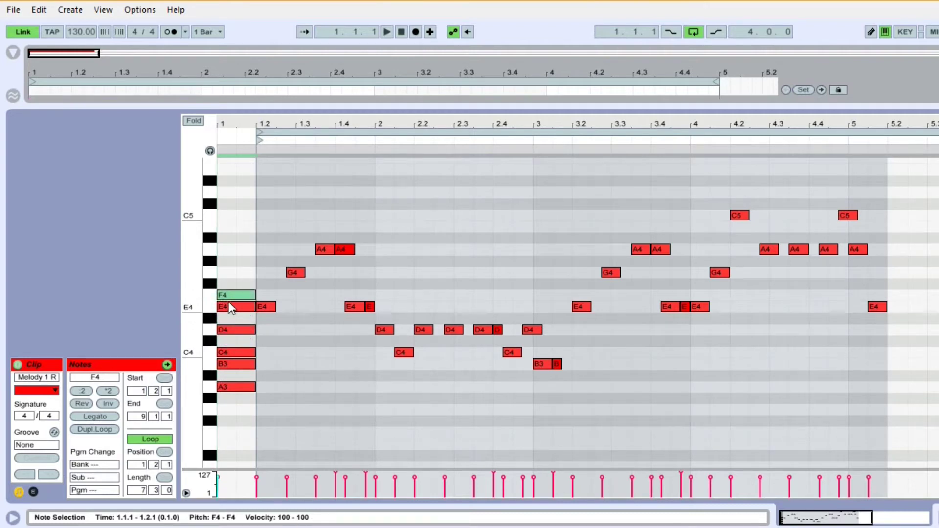
{"action": "left_click_drag", "start_coordinate": [228, 299], "coordinate": [226, 277]}
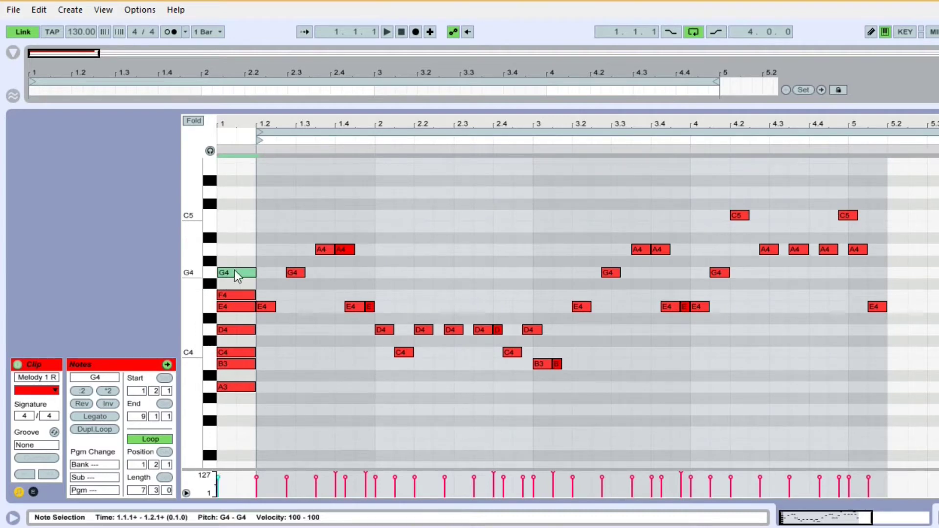
- Select the stacked A3 to G4 scale notes and duplicate them one octave higher, on A4 to G5
{"action": "left_click_drag", "start_coordinate": [233, 266], "coordinate": [234, 419]}
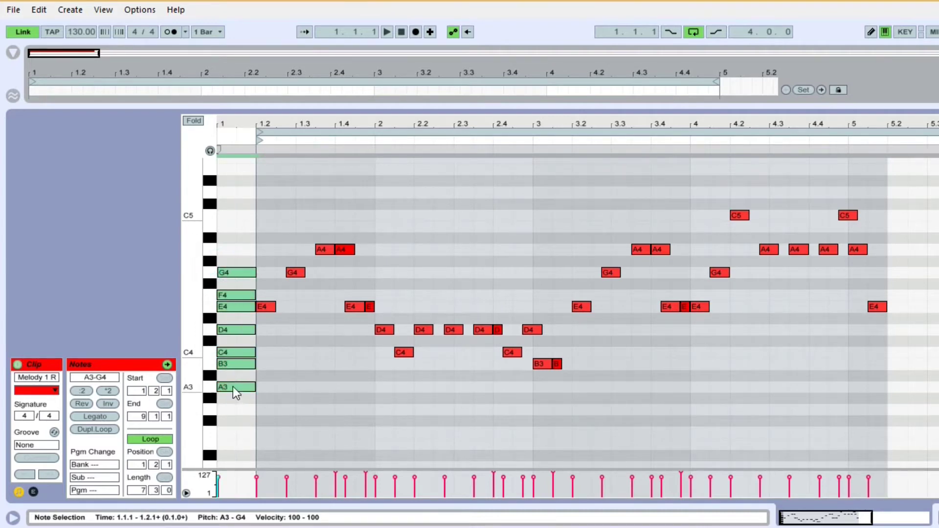
{"action": "left_click_drag", "start_coordinate": [233, 386], "coordinate": [235, 254]}
{"action": "scroll", "coordinate": [265, 335], "scroll_direction": "up", "scroll_amount": 3}
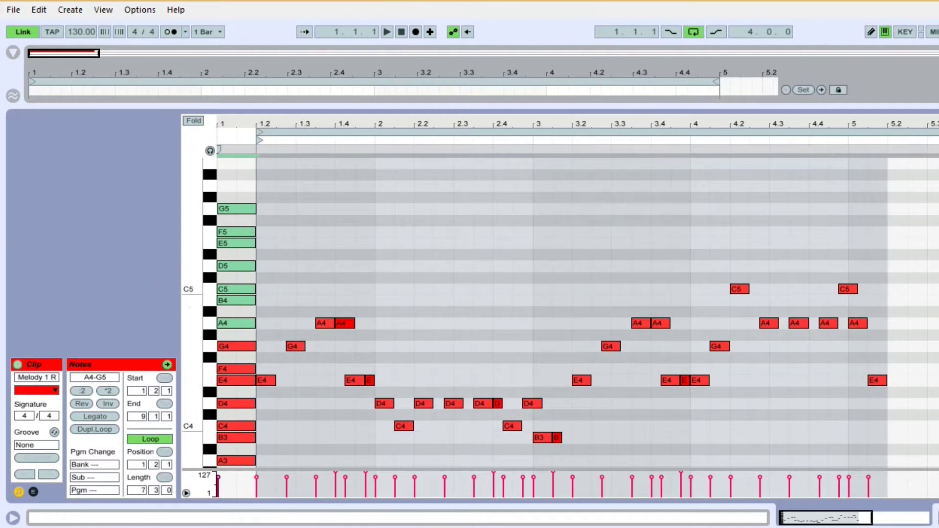
- Duplicate the upper scale notes down to A2–G3 and shift that lowest copy up two semitones
{"action": "left_click_drag", "start_coordinate": [193, 312], "coordinate": [183, 312]}
{"action": "scroll", "coordinate": [349, 317], "scroll_direction": "down", "scroll_amount": 3}
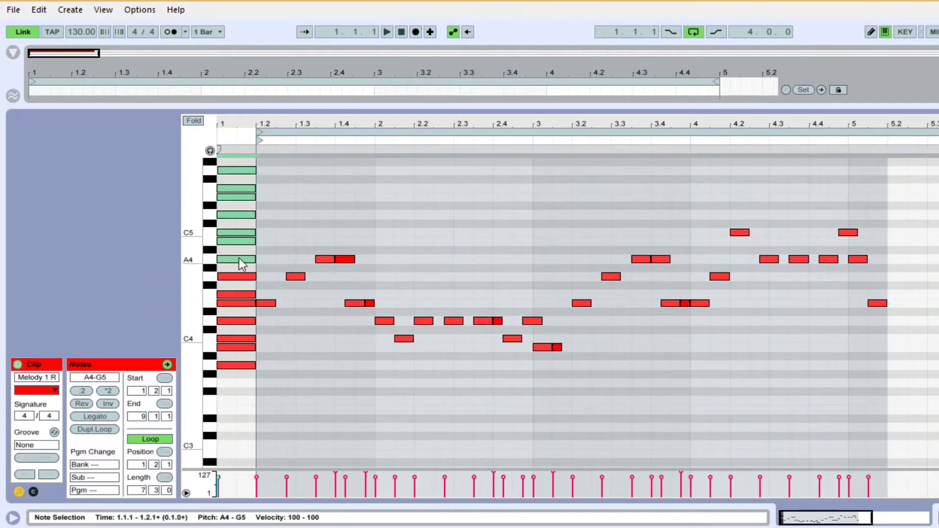
{"action": "left_click_drag", "start_coordinate": [240, 259], "coordinate": [239, 450]}
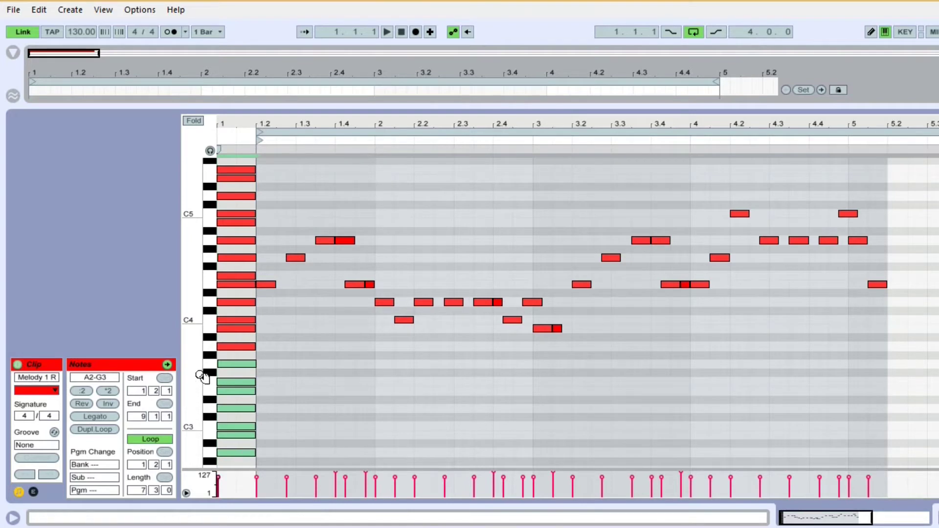
{"action": "scroll", "coordinate": [245, 391], "scroll_direction": "down", "scroll_amount": 2}
{"action": "left_click", "coordinate": [371, 377]}
{"action": "scroll", "coordinate": [367, 386], "scroll_direction": "up", "scroll_amount": 5}
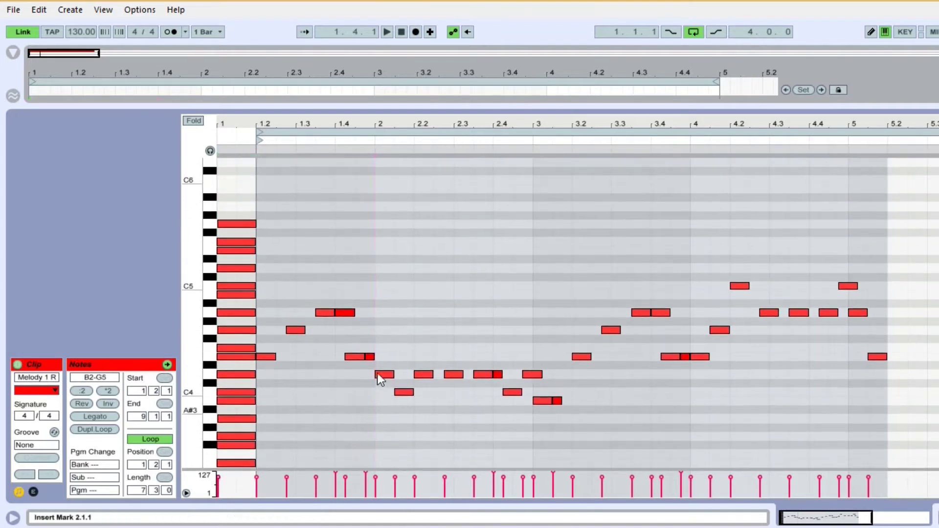
- Audition the lowest stacked notes B2, C#3 and D3 one after another
{"action": "scroll", "coordinate": [382, 362], "scroll_direction": "down", "scroll_amount": 3}
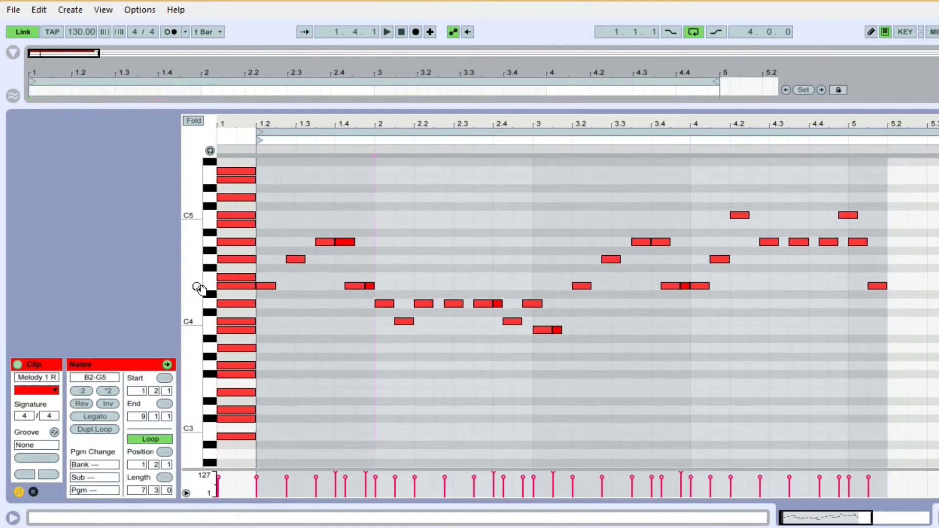
{"action": "mouse_move", "coordinate": [195, 289]}
{"action": "left_mouse_down"}
{"action": "mouse_move", "coordinate": [176, 288]}
{"action": "mouse_move", "coordinate": [205, 284]}
{"action": "left_mouse_up"}
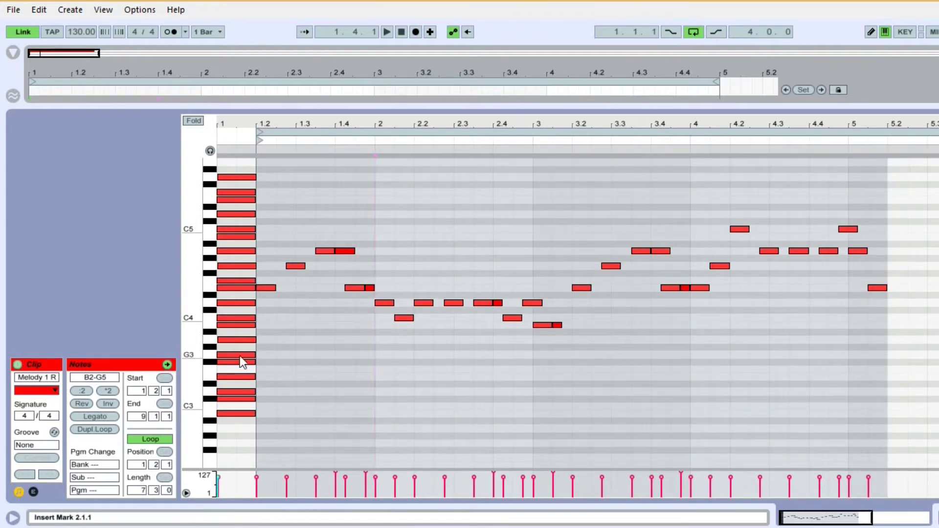
{"action": "left_click", "coordinate": [237, 413]}
{"action": "left_click", "coordinate": [231, 400]}
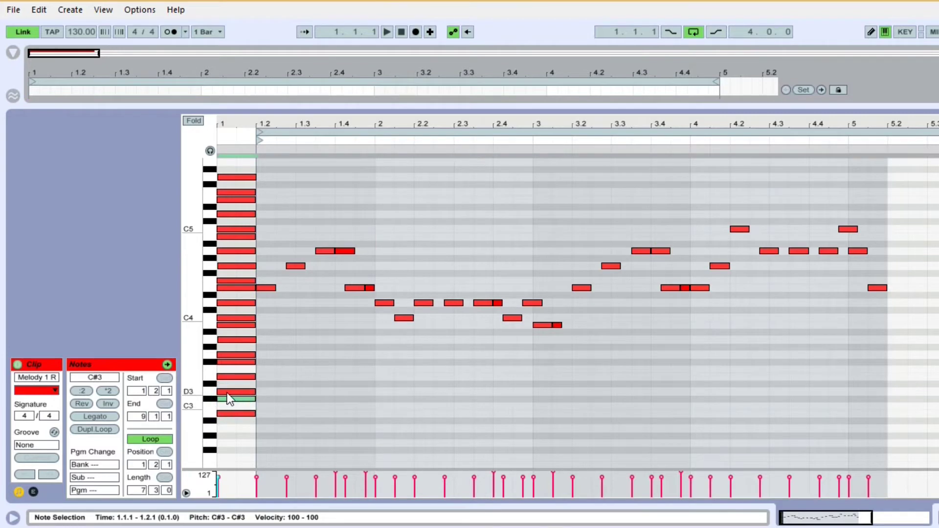
{"action": "left_click", "coordinate": [227, 392]}
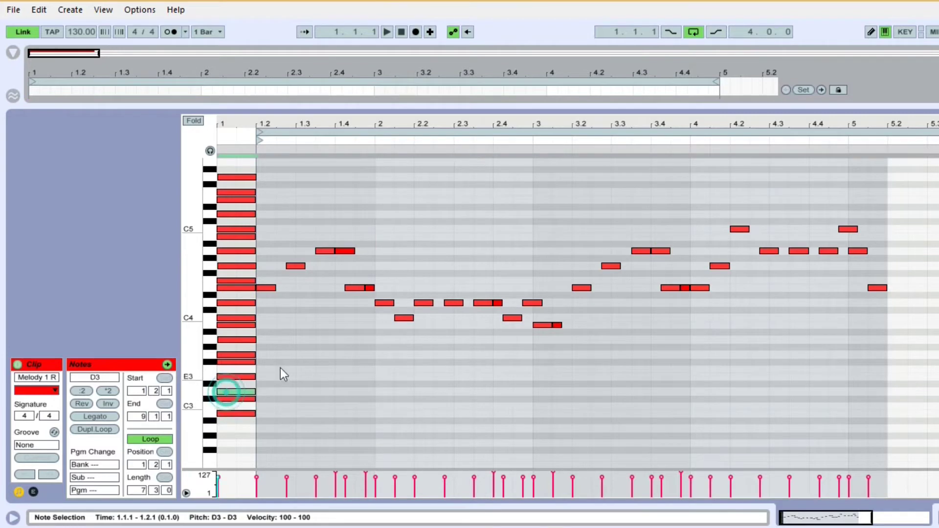
{"action": "left_click", "coordinate": [365, 378]}
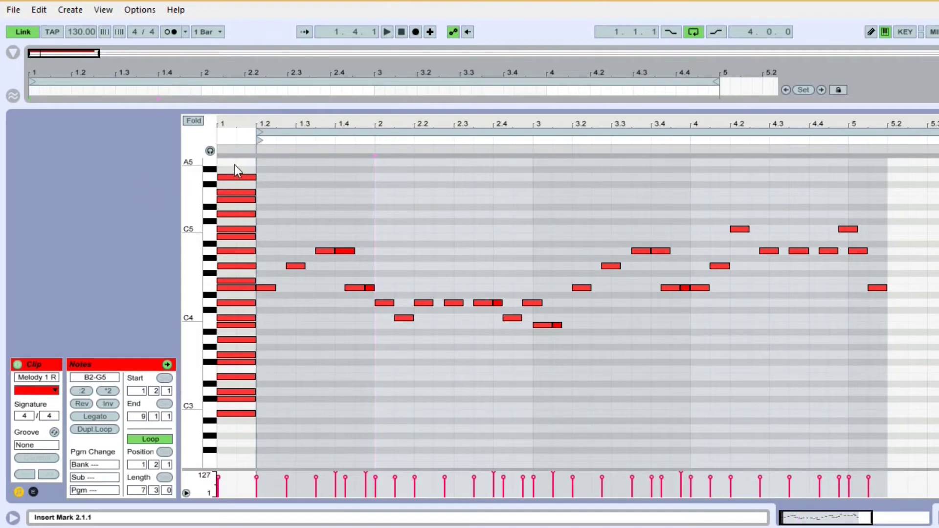
- Highlight the whole column of stacked scale notes from G5 down to B2 and clear the selection
{"action": "left_click_drag", "start_coordinate": [233, 165], "coordinate": [238, 418]}
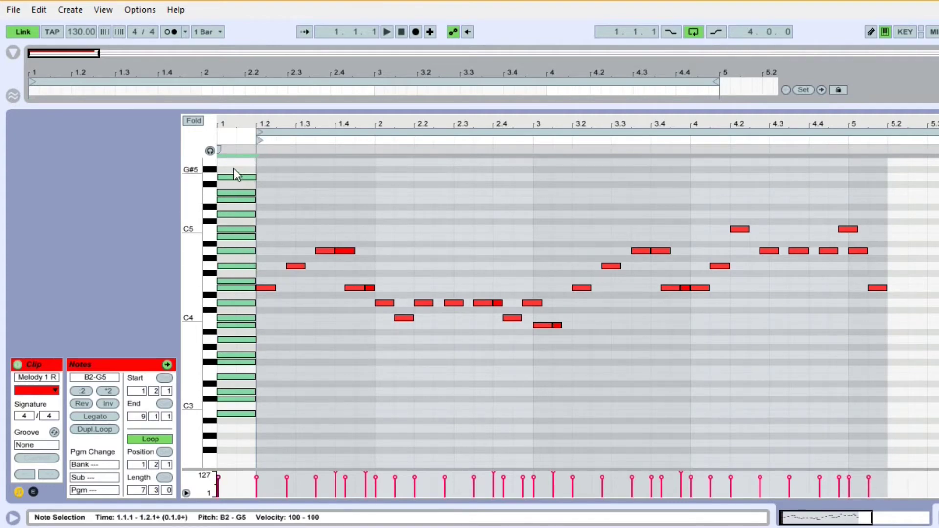
{"action": "left_click", "coordinate": [325, 203]}
{"action": "left_click_drag", "start_coordinate": [237, 163], "coordinate": [236, 413]}
{"action": "left_click", "coordinate": [357, 350]}
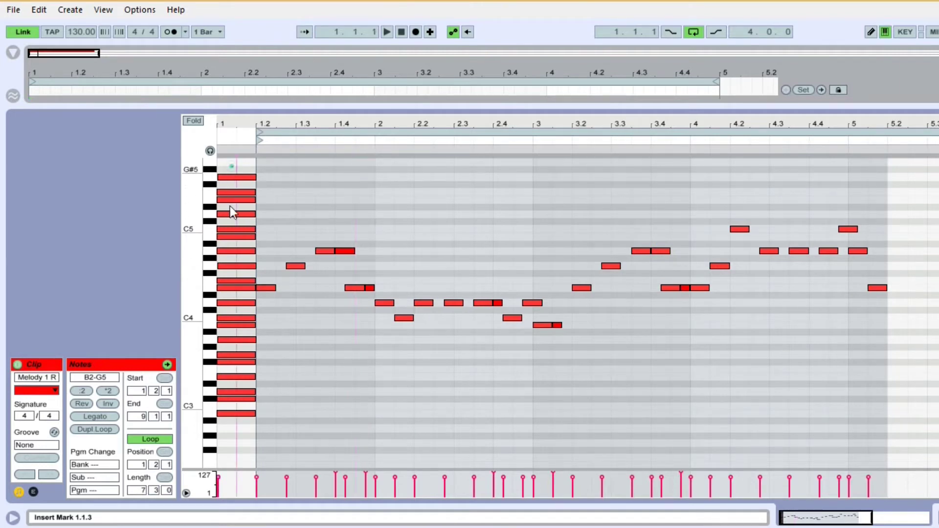
{"action": "left_click_drag", "start_coordinate": [230, 206], "coordinate": [219, 406]}
{"action": "left_click", "coordinate": [400, 405]}
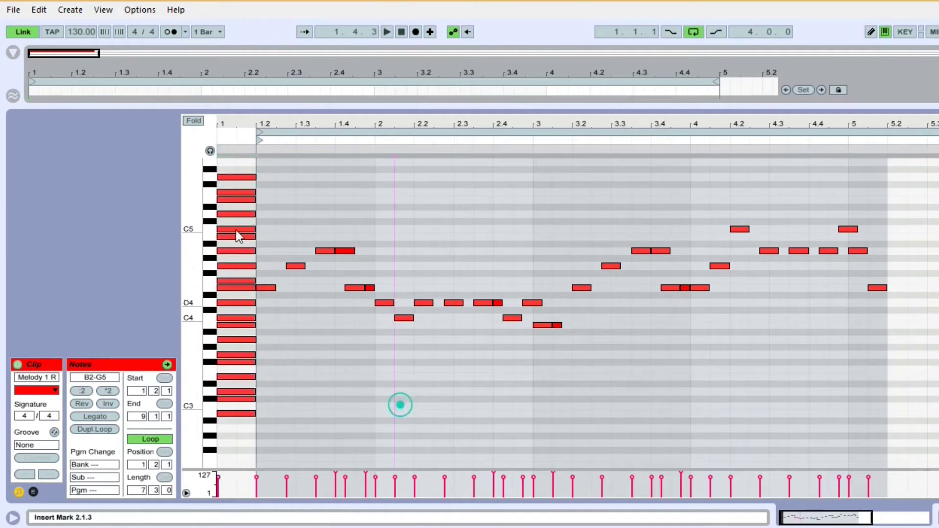
- Fold the piano roll to its used pitches and pick out the F#3 and C#3 notes in the scale column
{"action": "left_click", "coordinate": [198, 122]}
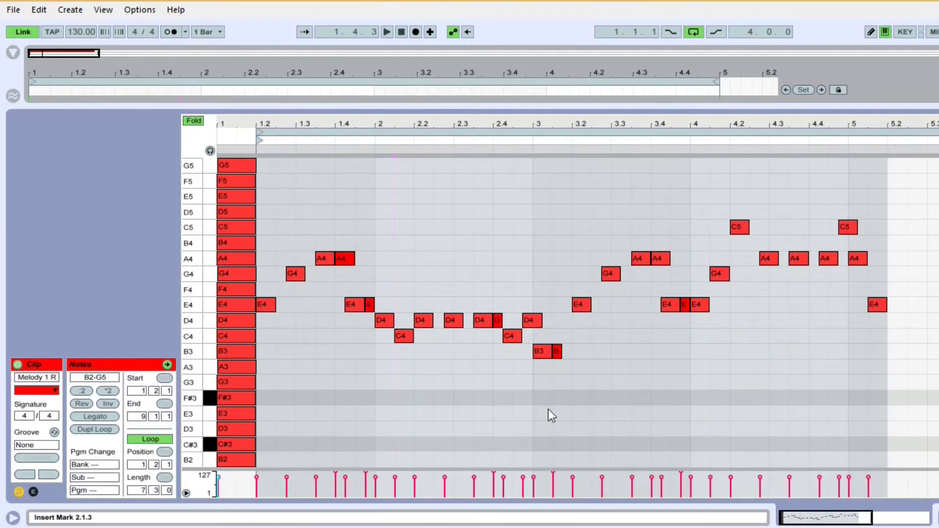
{"action": "left_click", "coordinate": [236, 396]}
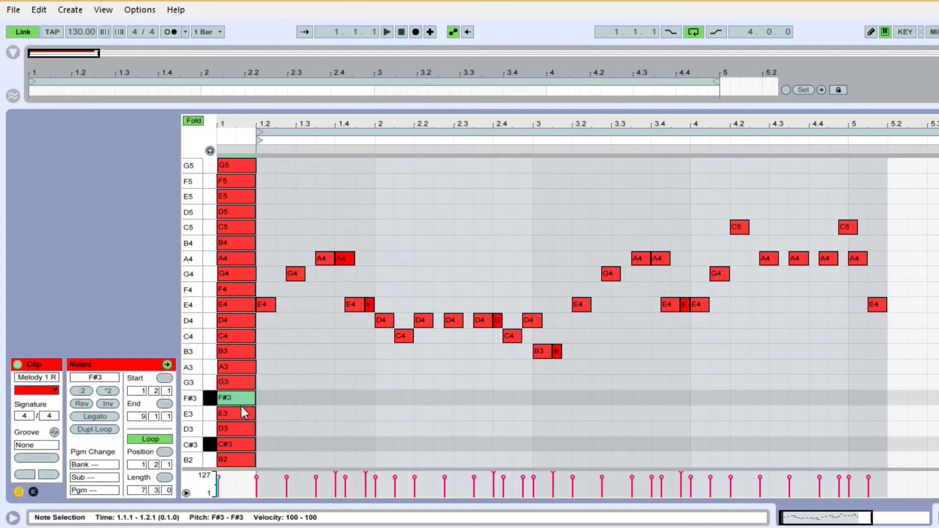
{"action": "left_click", "coordinate": [229, 443]}
{"action": "left_click", "coordinate": [239, 395]}
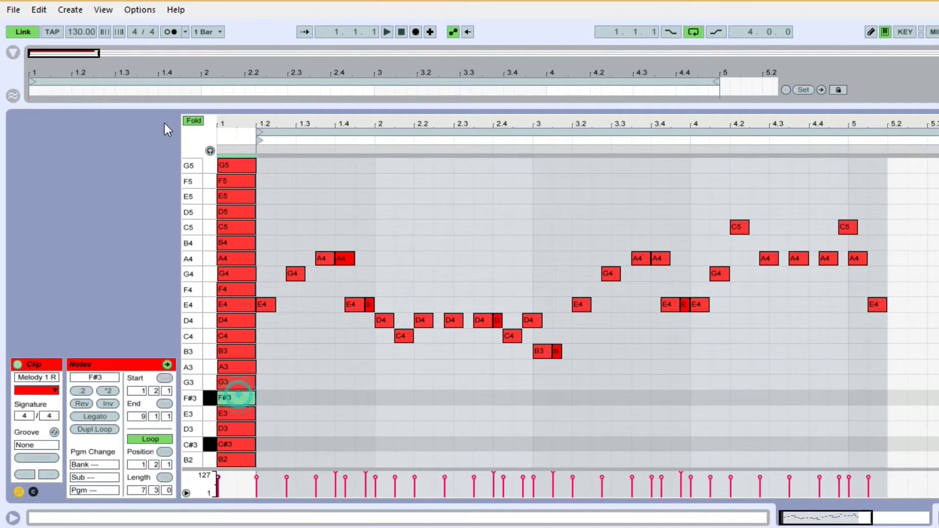
- Unfold the piano roll, lower the scale column's F#3 and C#3 notes to F3 and C3, and add an A2 note below them
{"action": "left_click", "coordinate": [194, 120]}
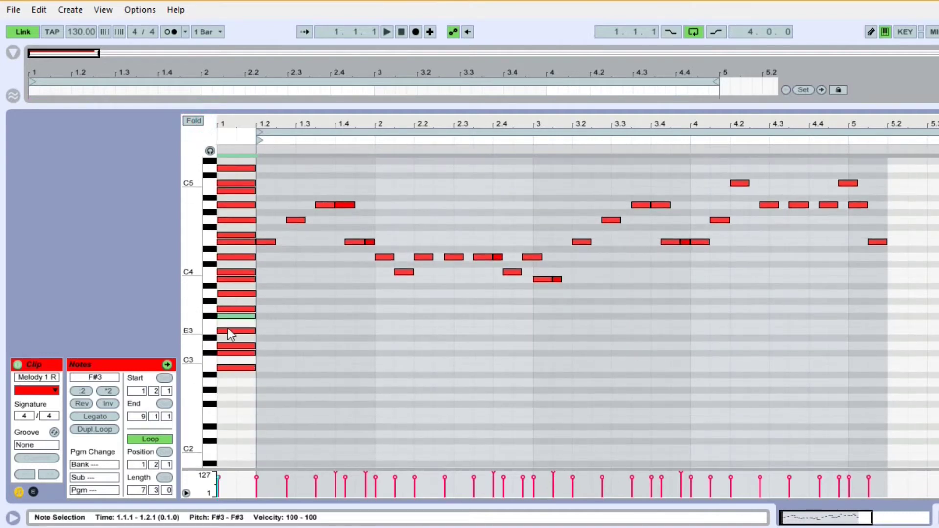
{"action": "left_click_drag", "start_coordinate": [226, 315], "coordinate": [231, 324]}
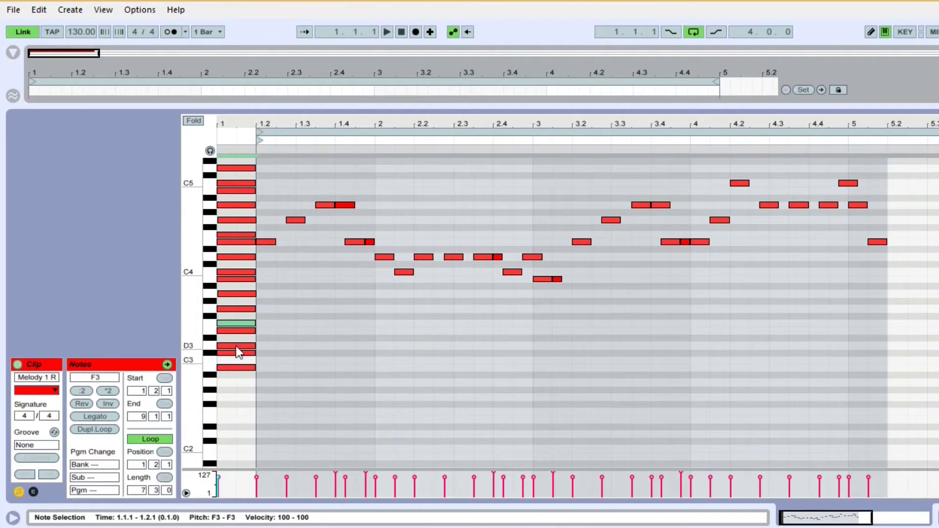
{"action": "left_click_drag", "start_coordinate": [234, 353], "coordinate": [234, 359]}
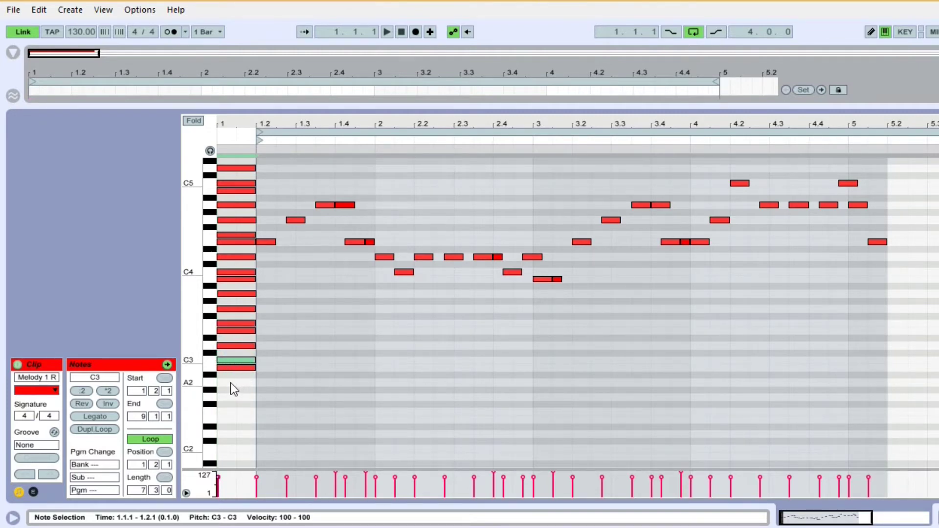
{"action": "double_click", "coordinate": [230, 383]}
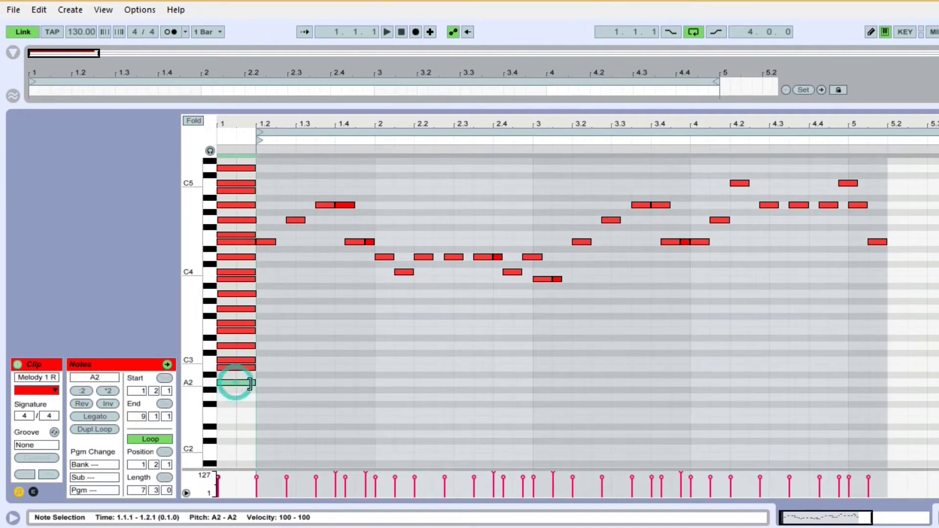
{"action": "left_click", "coordinate": [315, 372]}
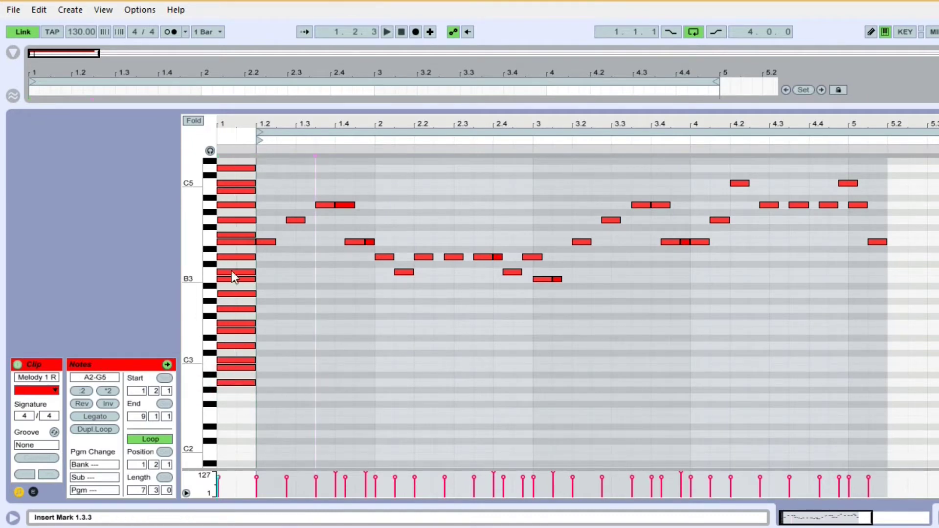
{"action": "left_click", "coordinate": [380, 374]}
{"action": "scroll", "coordinate": [371, 369], "scroll_direction": "up", "scroll_amount": 3}
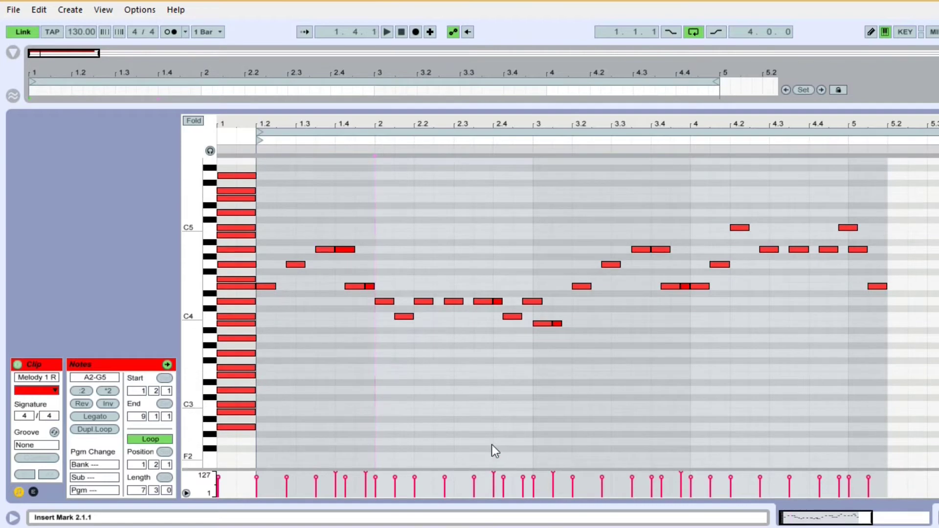
- Fold the piano roll to its used pitches, play the melody beside the scale column, and return to the unfolded view
{"action": "left_click", "coordinate": [192, 123]}
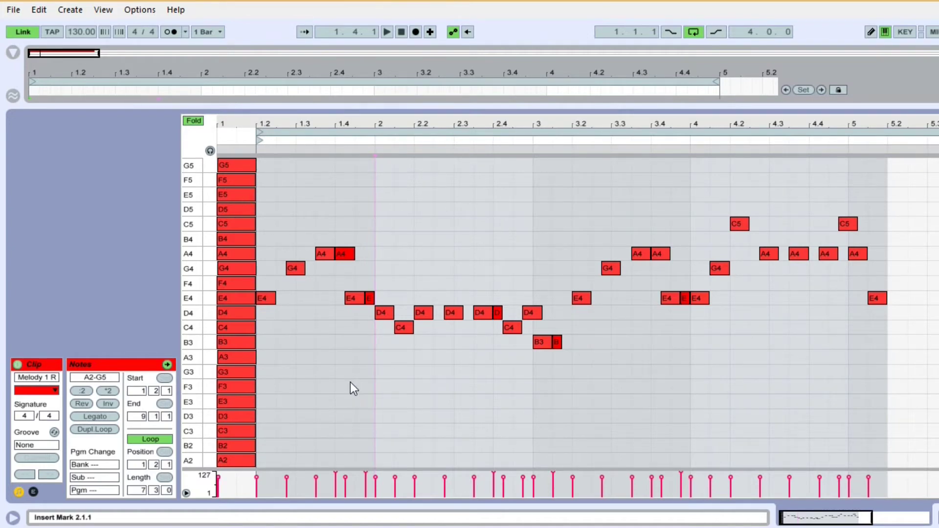
{"action": "key", "text": "space"}
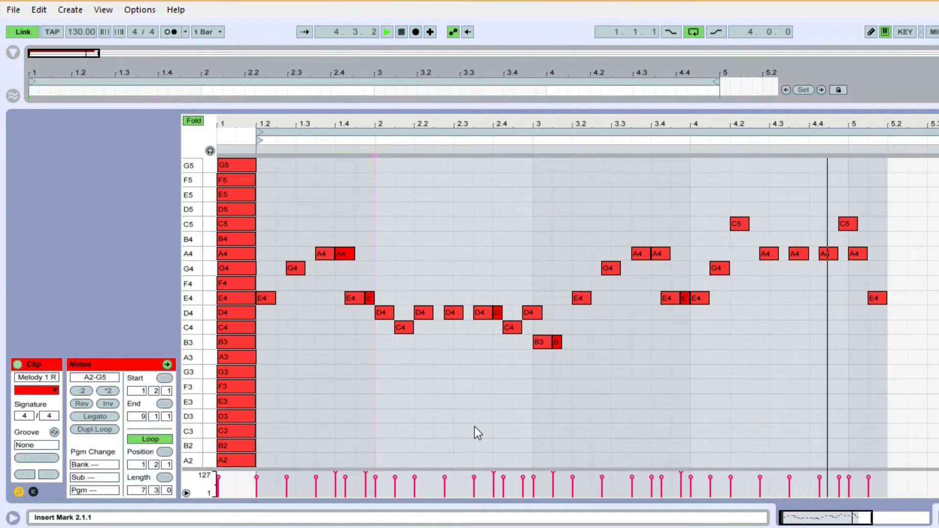
{"action": "key", "text": "space"}
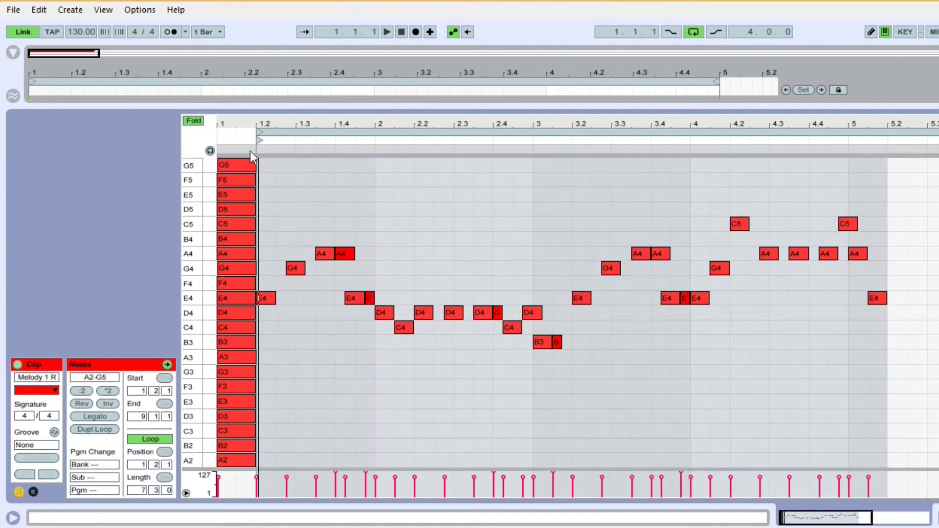
{"action": "left_click", "coordinate": [195, 123]}
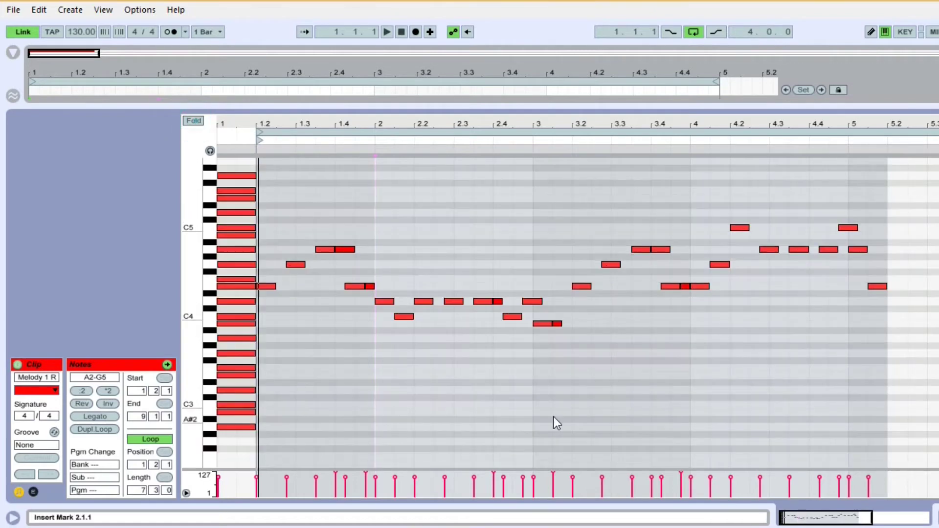
{"action": "left_click", "coordinate": [581, 394]}
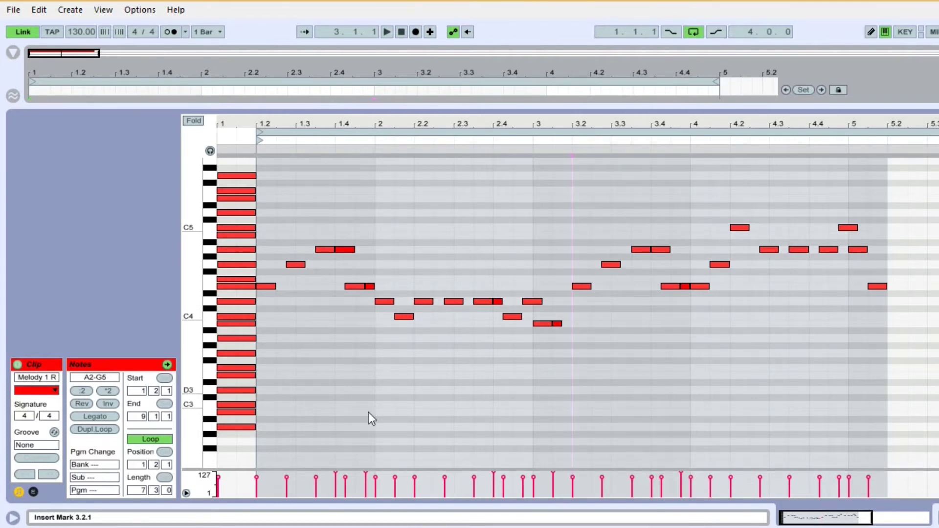
- Select all melody notes from 1.2 onward, transpose them down seven semitones and play the lowered melody
{"action": "left_click", "coordinate": [239, 337]}
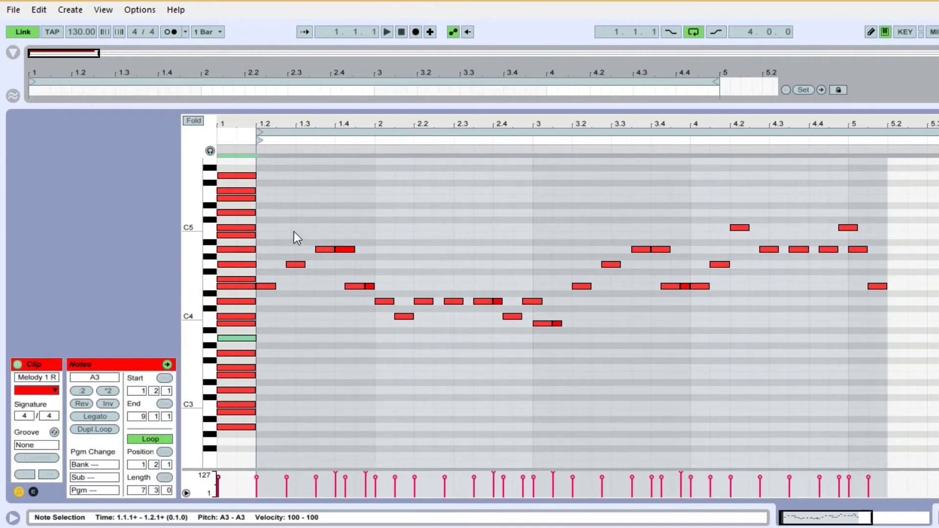
{"action": "left_click_drag", "start_coordinate": [269, 204], "coordinate": [938, 399]}
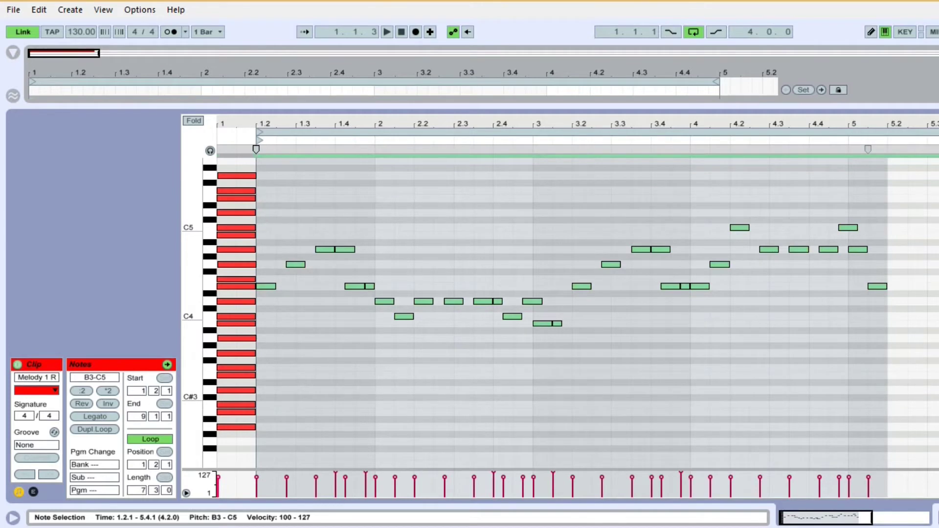
{"action": "key", "text": "Down"}
{"action": "key", "text": "Down"}
{"action": "key", "text": "Down"}
{"action": "key", "text": "Down"}
{"action": "key", "text": "Down"}
{"action": "key", "text": "Down"}
{"action": "key", "text": "Down"}
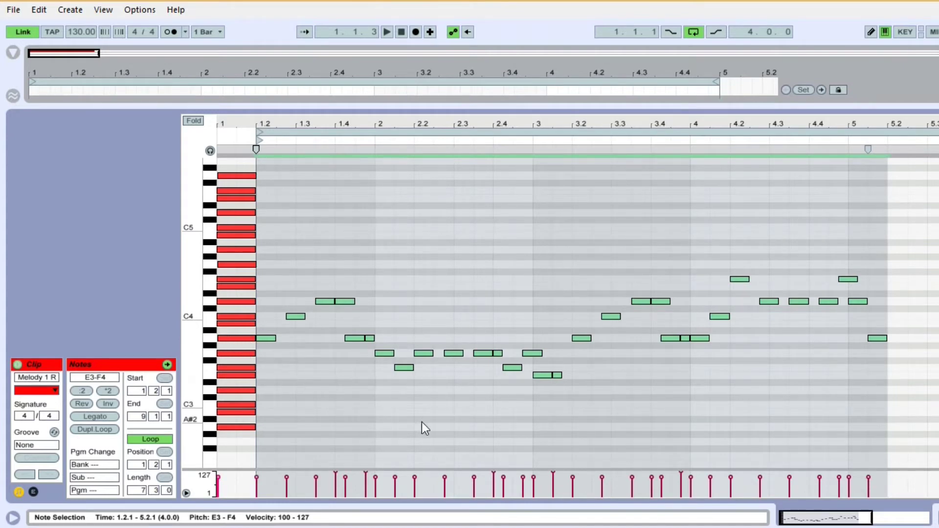
{"action": "key", "text": "space"}
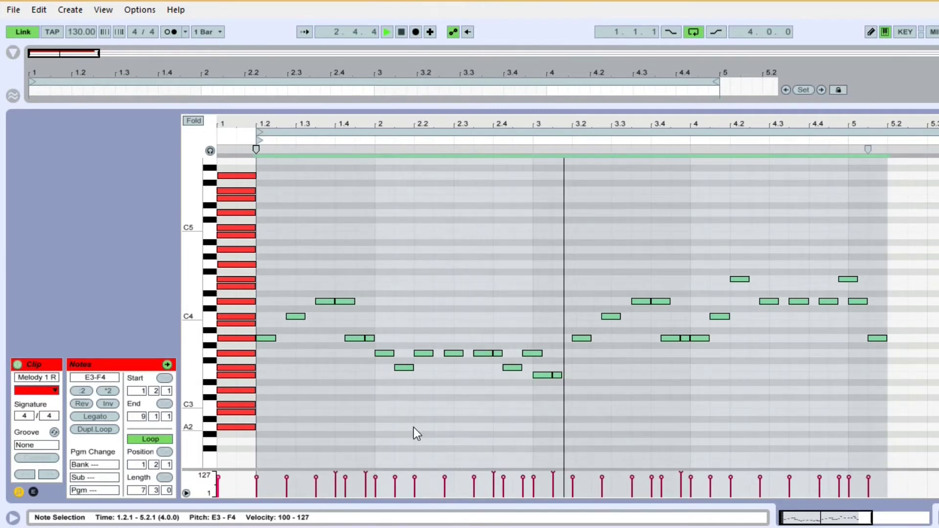
{"action": "key", "text": "space"}
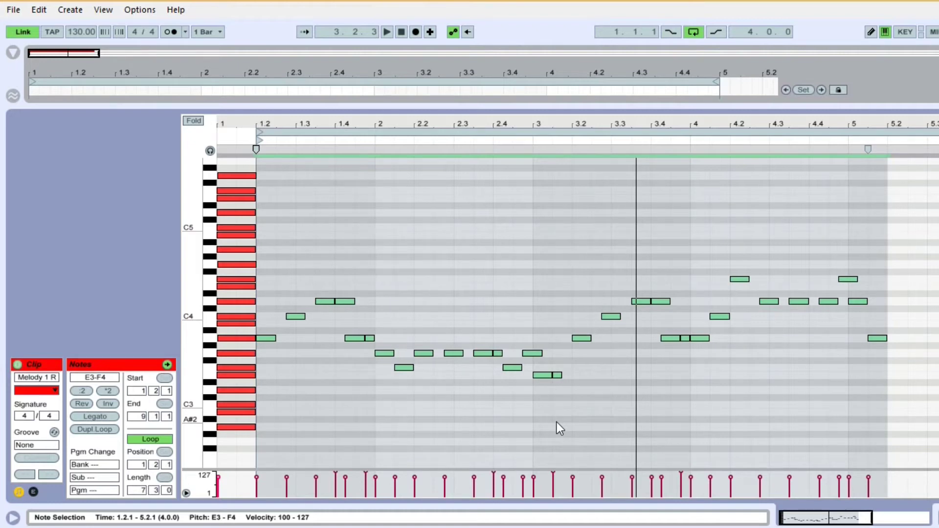
- Transpose the selected melody notes back up seven semitones and play them at their original pitch
{"action": "key", "text": "Up"}
{"action": "key", "text": "Up"}
{"action": "key", "text": "Up"}
{"action": "key", "text": "Up"}
{"action": "key", "text": "Up"}
{"action": "key", "text": "Up"}
{"action": "key", "text": "Up"}
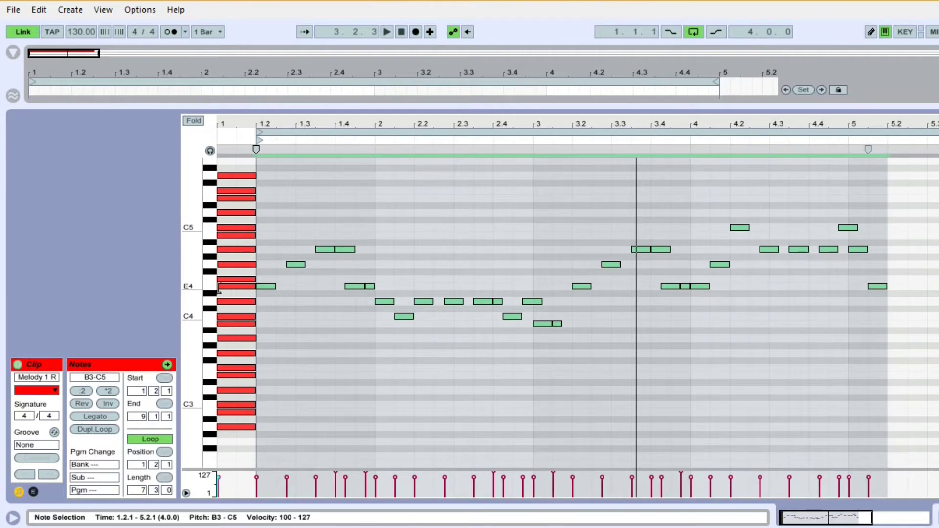
{"action": "key", "text": "space"}
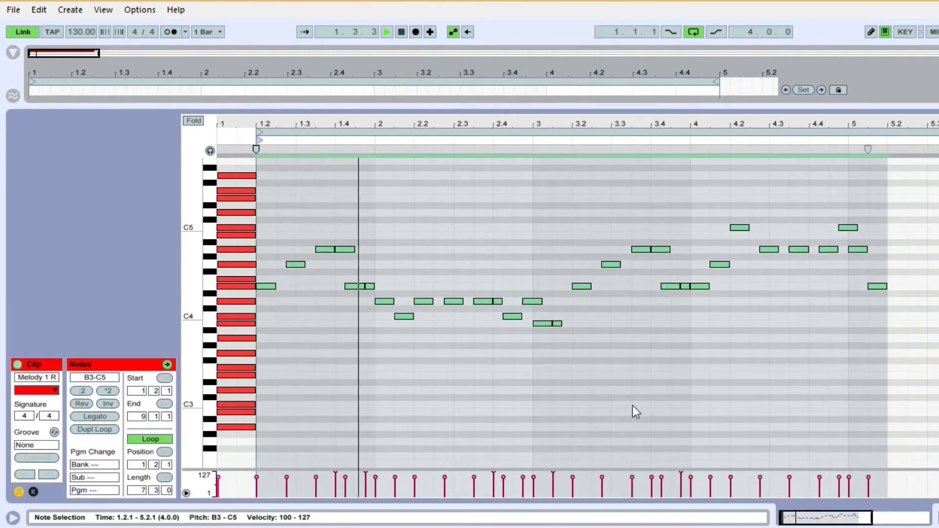
{"action": "key", "text": "space"}
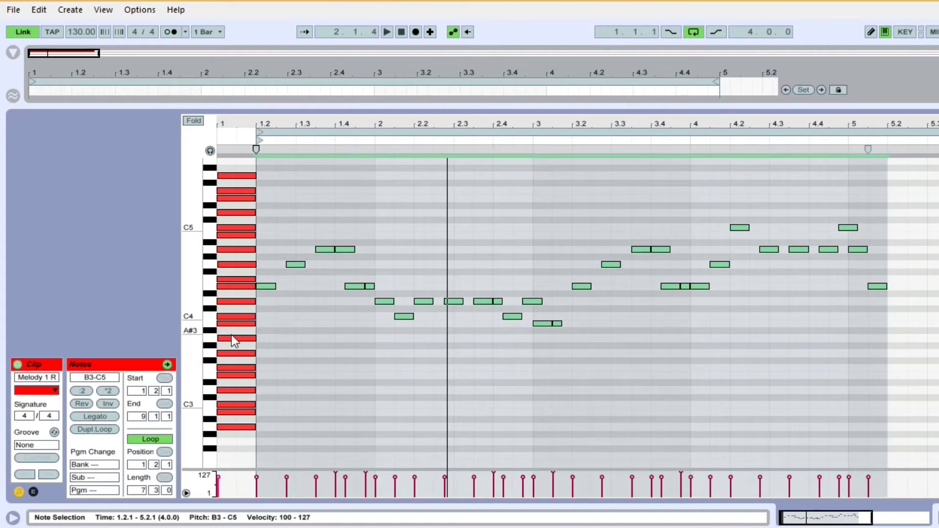
- Try a short A3 note under the melody's first note at 1.2, play it, and delete it again
{"action": "double_click", "coordinate": [263, 339]}
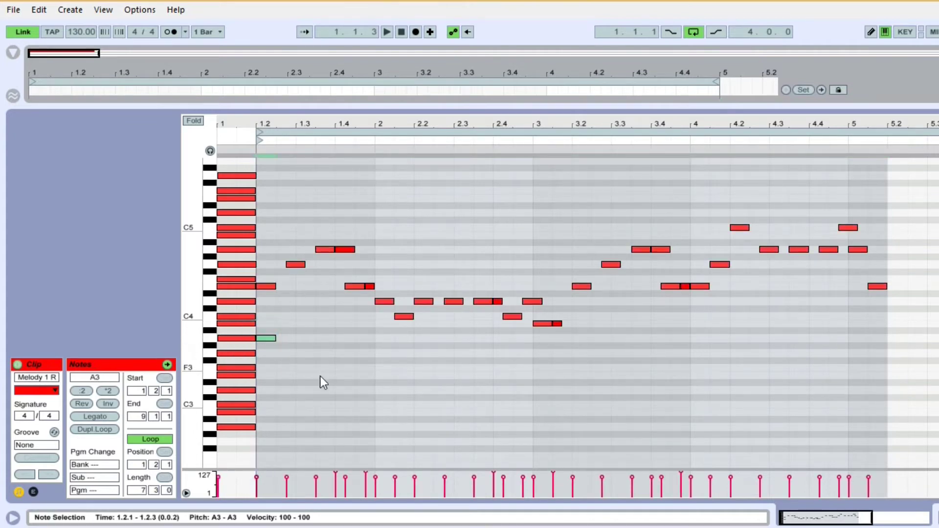
{"action": "key", "text": "space"}
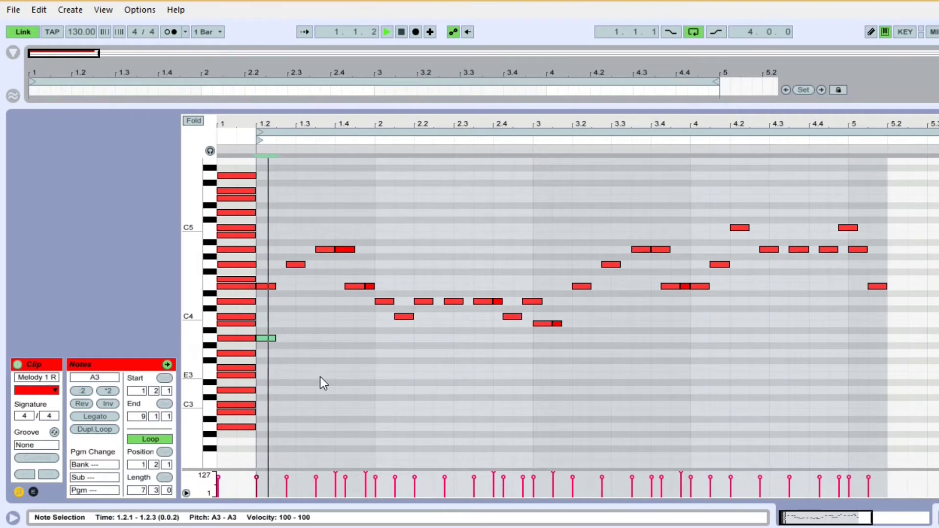
{"action": "double_click", "coordinate": [272, 338]}
{"action": "key", "text": "space"}
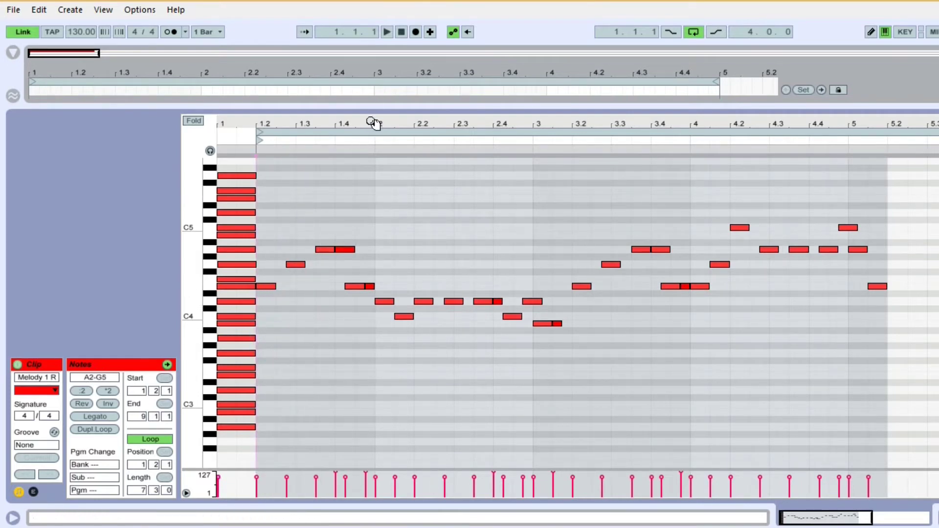
- Return to the arrangement, solo the BASS track and check its Sylenth1 instrument
{"action": "left_click", "coordinate": [364, 107]}
{"action": "left_click", "coordinate": [410, 105]}
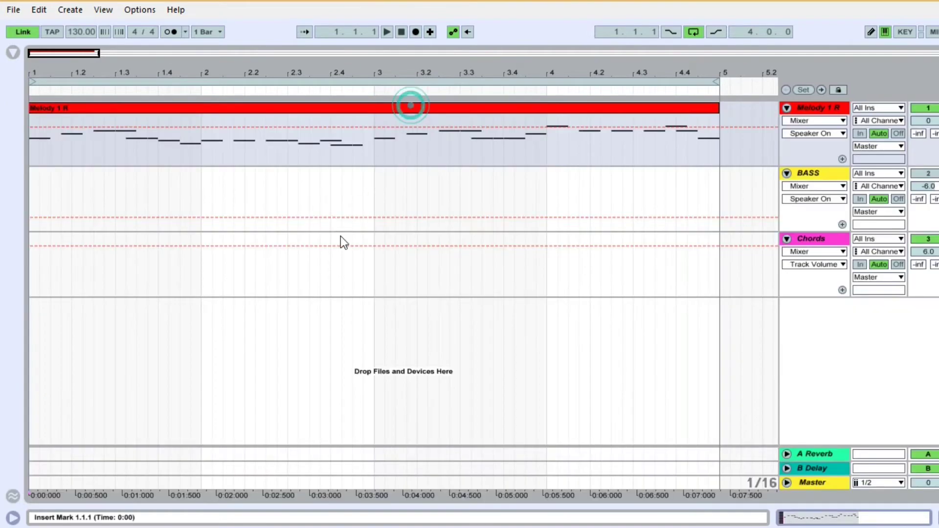
{"action": "left_click", "coordinate": [809, 172]}
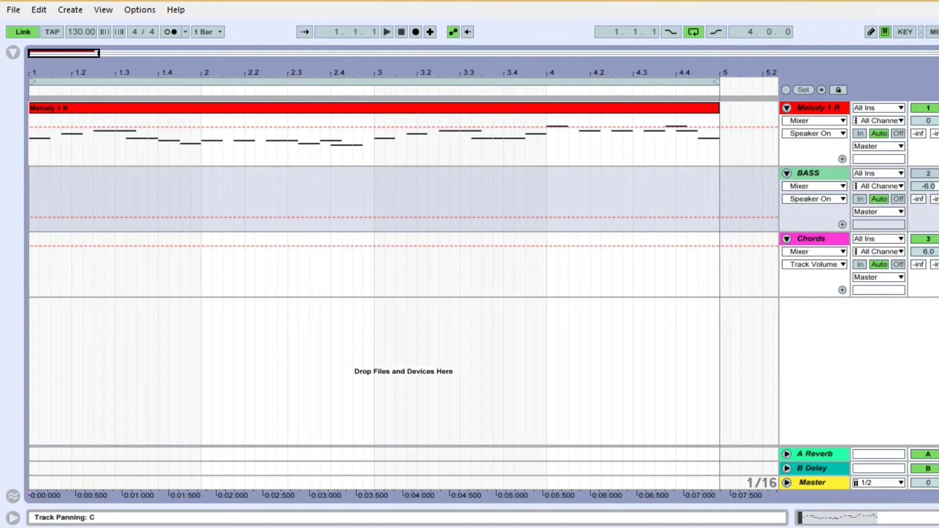
{"action": "right_click", "coordinate": [809, 173]}
{"action": "left_click", "coordinate": [846, 415]}
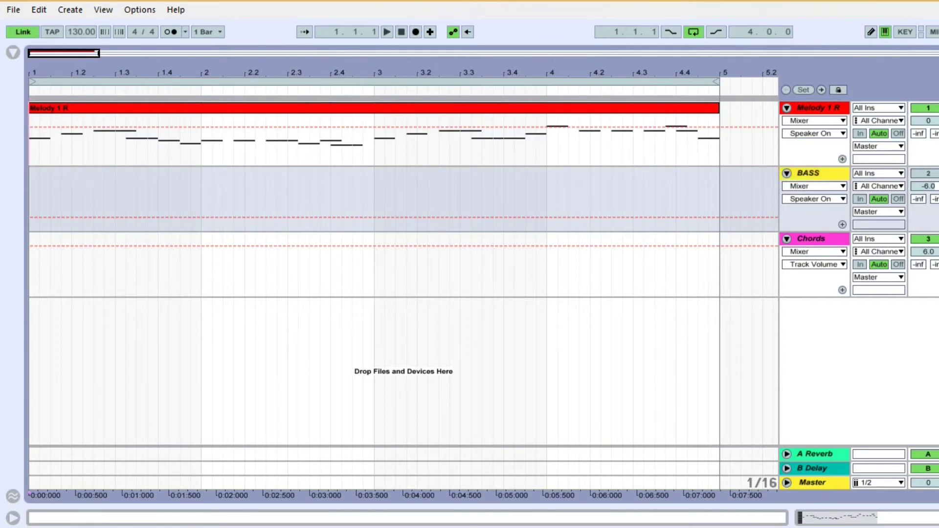
{"action": "left_click", "coordinate": [937, 173]}
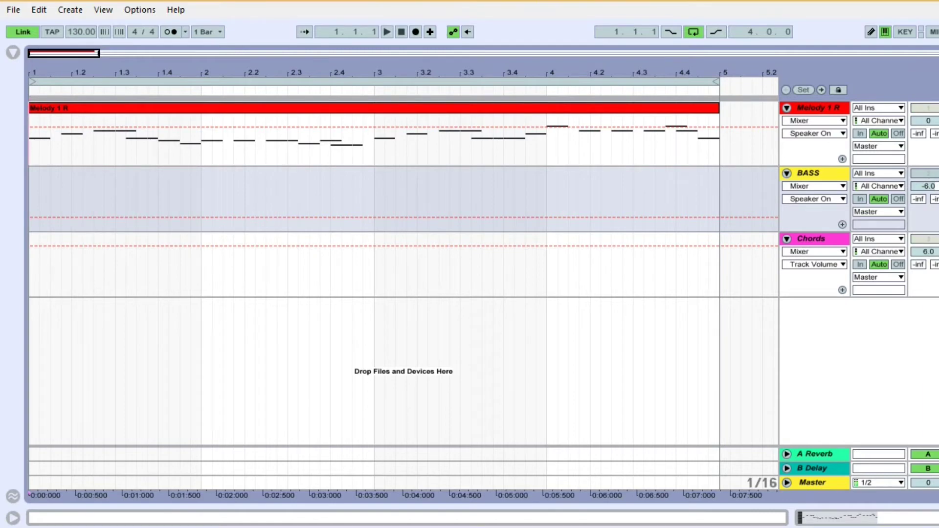
{"action": "double_click", "coordinate": [828, 174]}
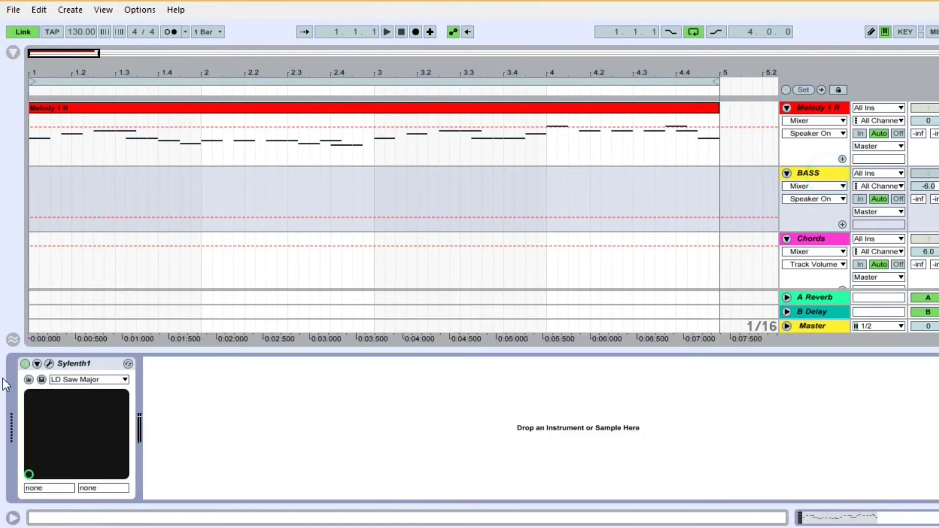
{"action": "left_click", "coordinate": [229, 349]}
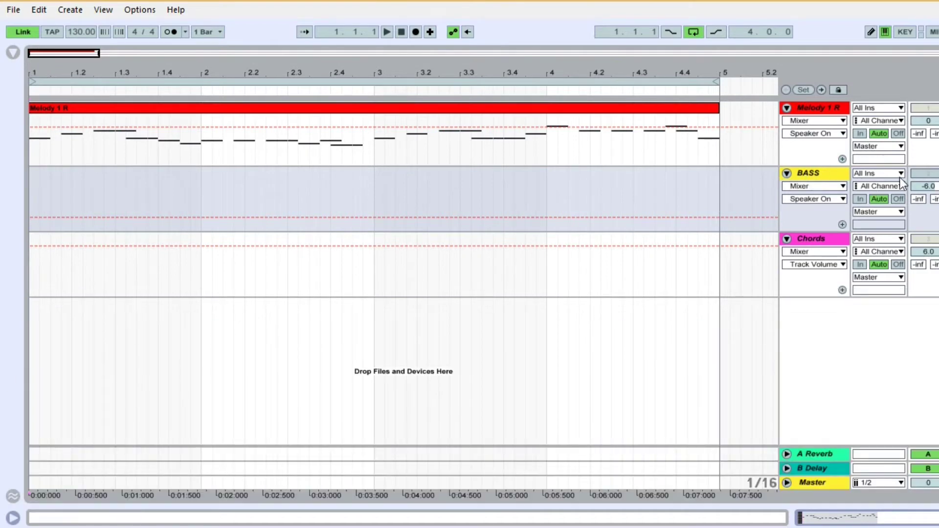
- Copy the Melody 1 R clip onto the BASS track and open the copy for note editing
{"action": "left_click", "coordinate": [527, 108]}
{"action": "left_click_drag", "start_coordinate": [520, 105], "coordinate": [478, 177]}
{"action": "double_click", "coordinate": [465, 175]}
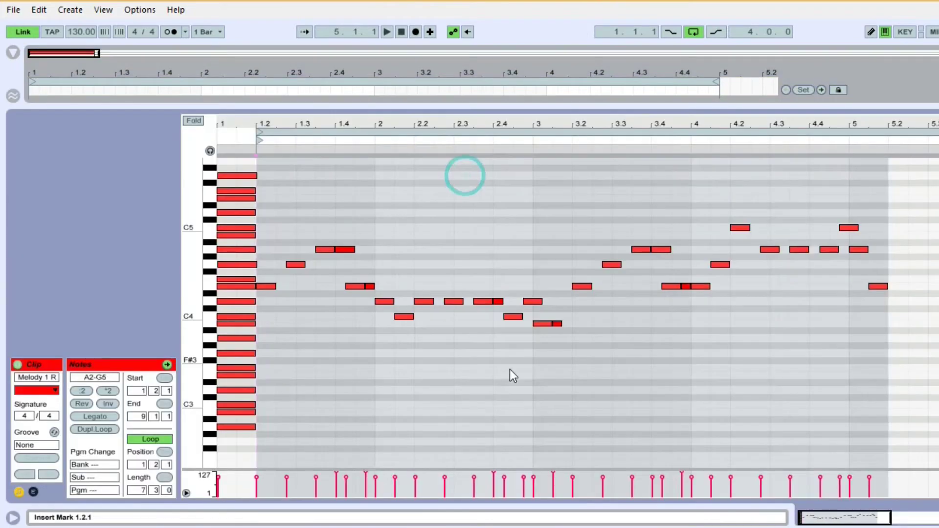
- Select all melody notes from 1.2 onward in the copied clip and deactivate them, excluding the scale column
{"action": "left_click", "coordinate": [494, 375]}
{"action": "left_click_drag", "start_coordinate": [265, 190], "coordinate": [887, 380]}
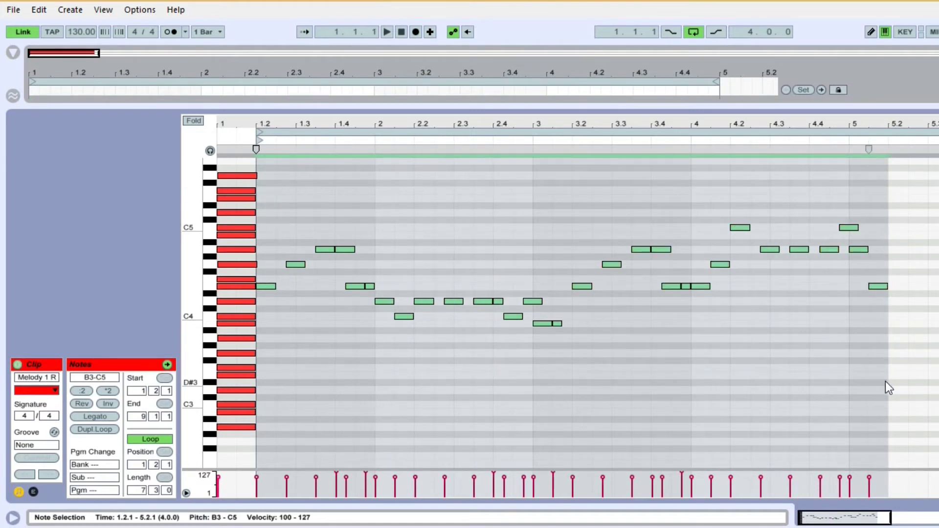
{"action": "left_click", "coordinate": [888, 386]}
{"action": "left_click", "coordinate": [657, 409]}
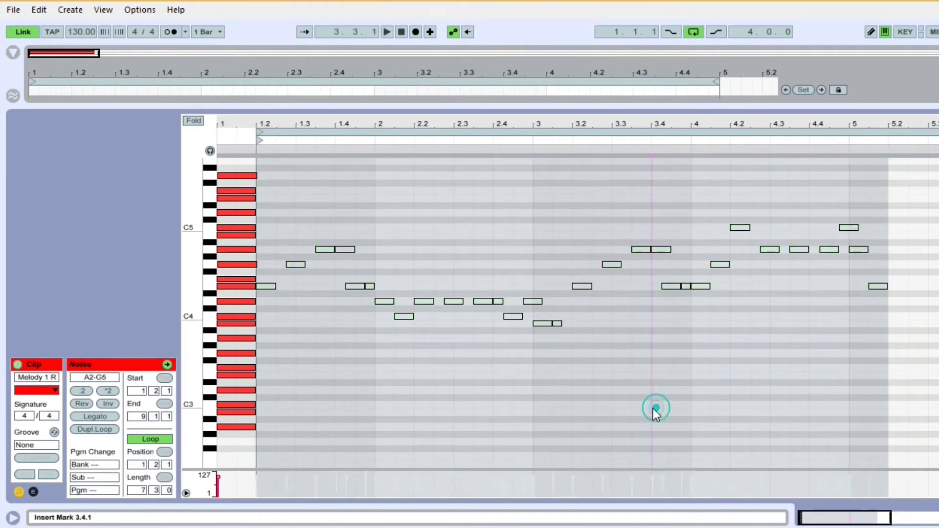
{"action": "scroll", "coordinate": [770, 413], "scroll_direction": "down", "scroll_amount": 1}
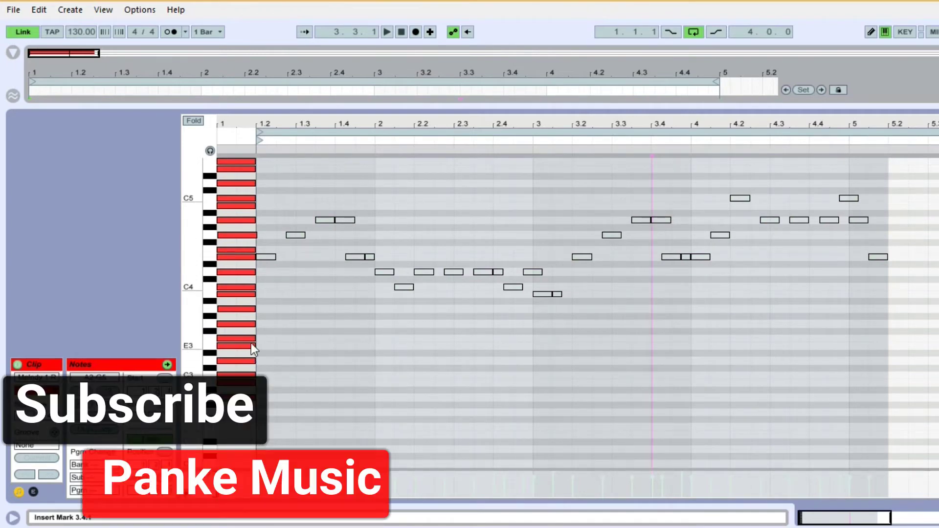
- Add a short A3 note at 1.2 under the melody's first note and play it
{"action": "double_click", "coordinate": [264, 310]}
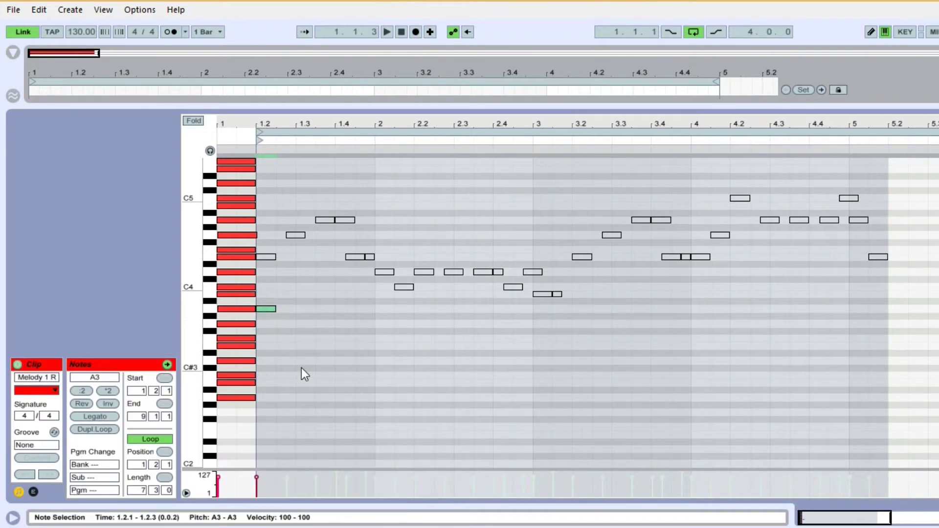
{"action": "key", "text": "space"}
{"action": "key", "text": "space"}
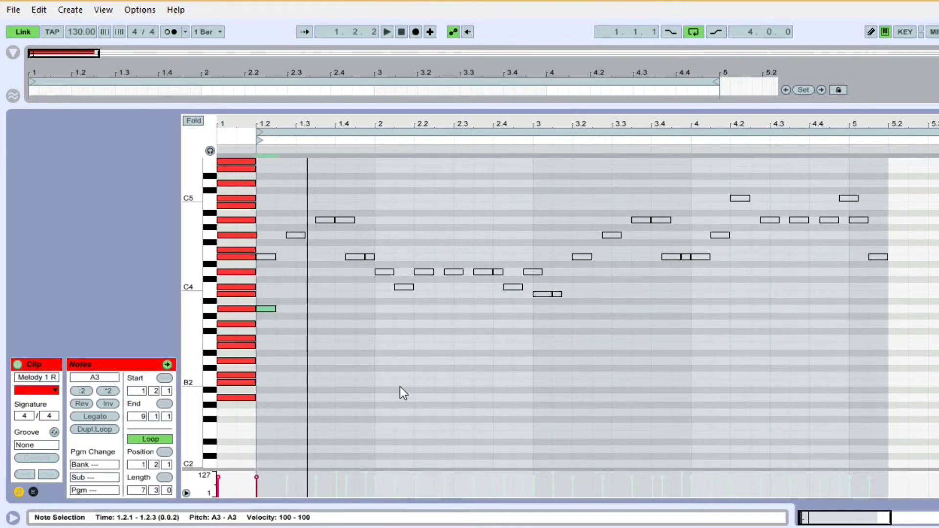
{"action": "scroll", "coordinate": [401, 391], "scroll_direction": "up", "scroll_amount": 1}
{"action": "left_click", "coordinate": [269, 323]}
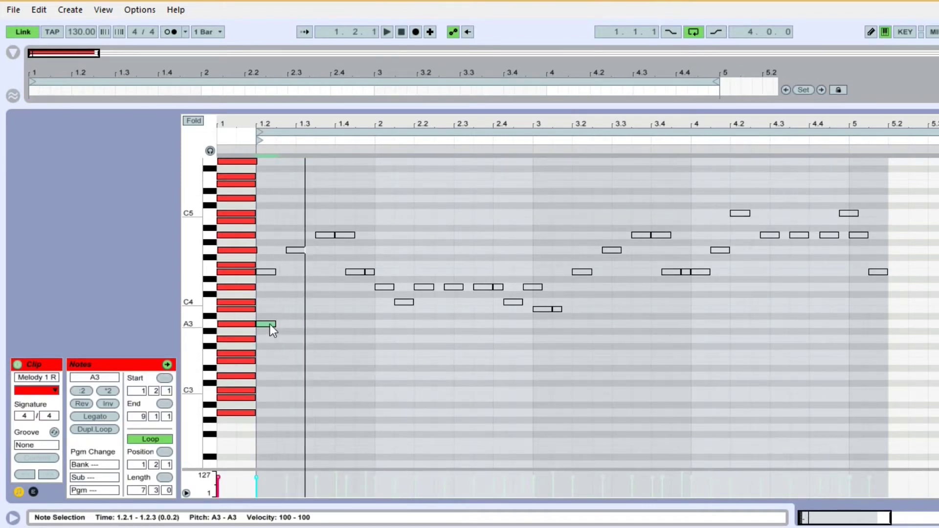
- Try repeating the short A3 note up to bar 2, play the result, and delete the copies again
{"action": "key", "text": "ctrl+d"}
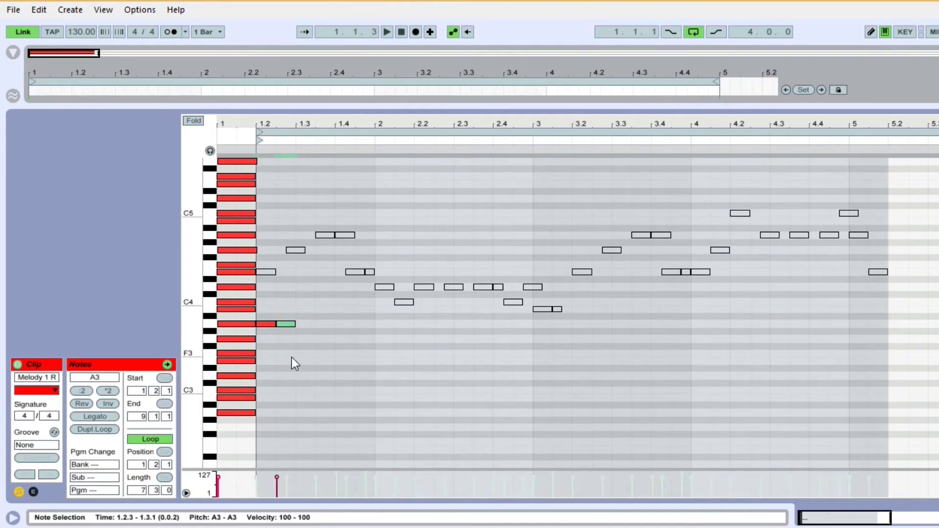
{"action": "key", "text": "space"}
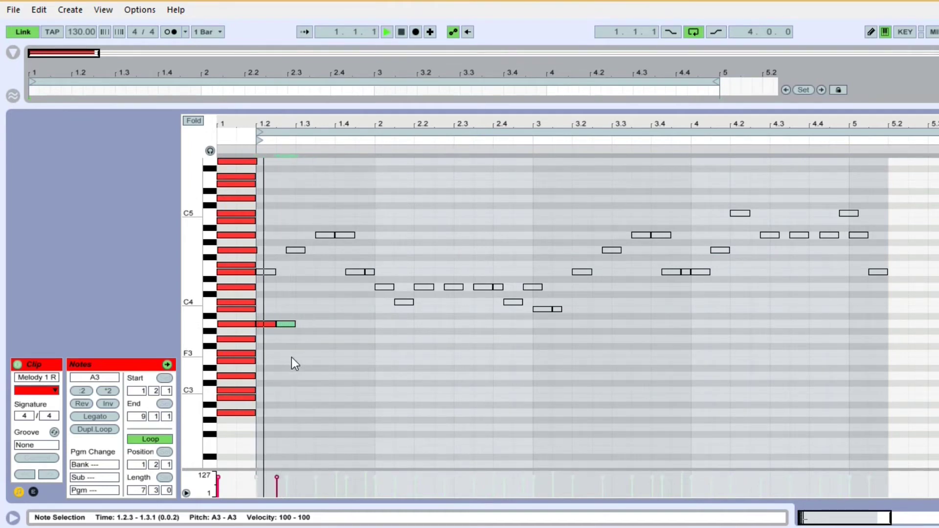
{"action": "key", "text": "ctrl+d"}
{"action": "key", "text": "ctrl+d"}
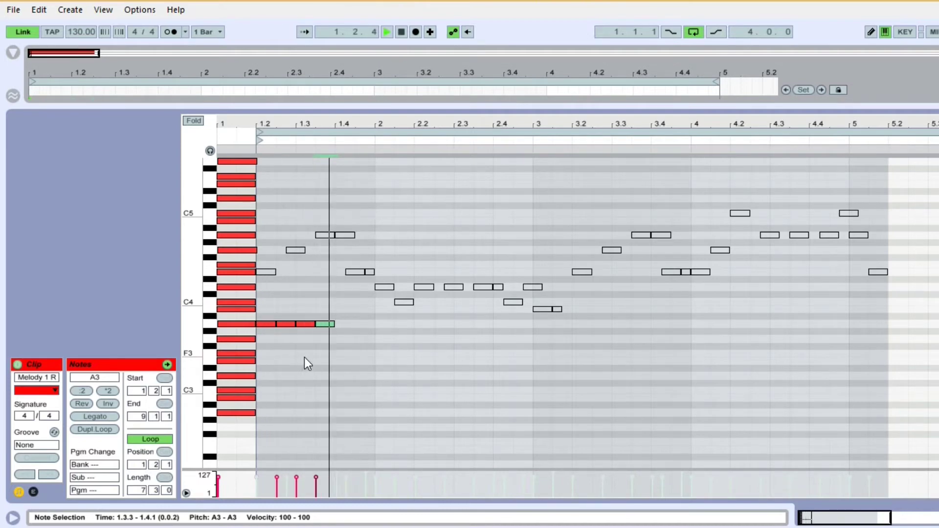
{"action": "key", "text": "ctrl+d"}
{"action": "key", "text": "ctrl+d"}
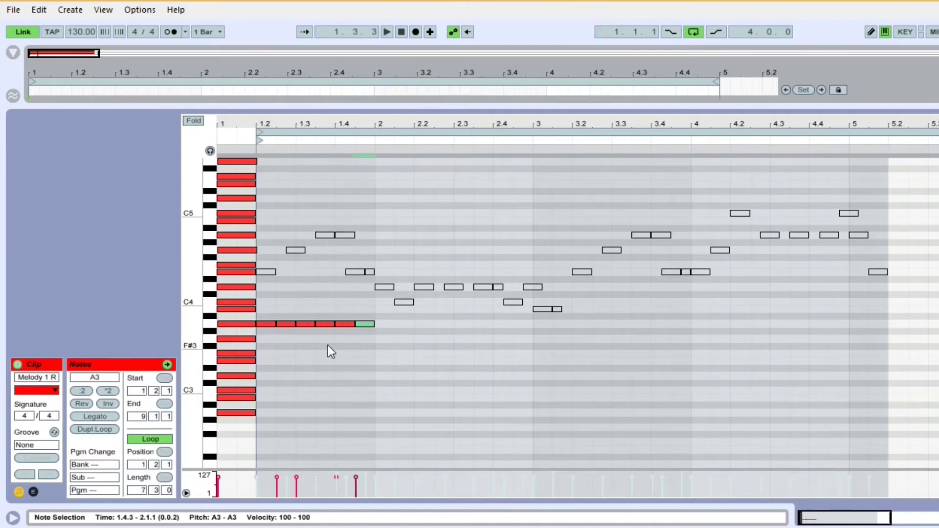
{"action": "key", "text": "space"}
{"action": "left_click", "coordinate": [398, 344]}
{"action": "left_click_drag", "start_coordinate": [288, 319], "coordinate": [376, 348]}
{"action": "key", "text": "Delete"}
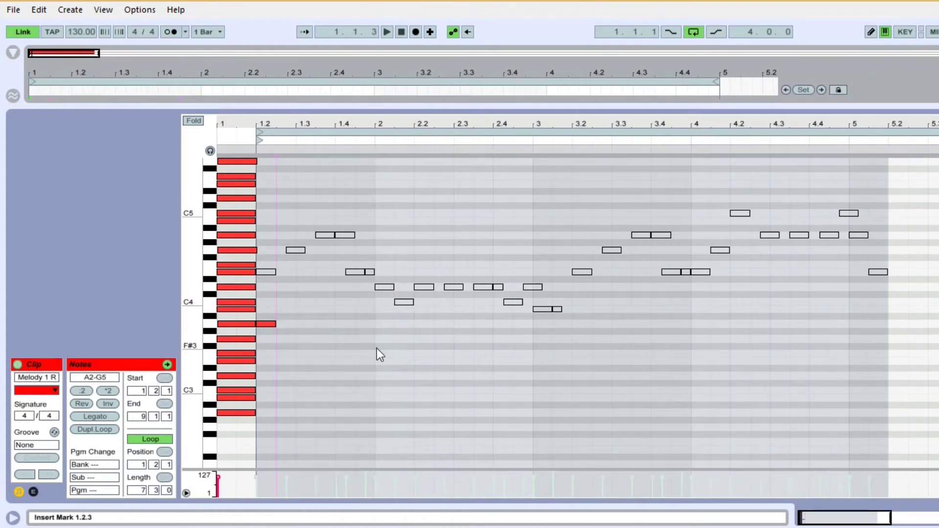
- Try a long A3 note from 1.2 to bar 2 with a duplicate after it, play them, remove the duplicate and restore the short length
{"action": "left_click_drag", "start_coordinate": [275, 324], "coordinate": [375, 325]}
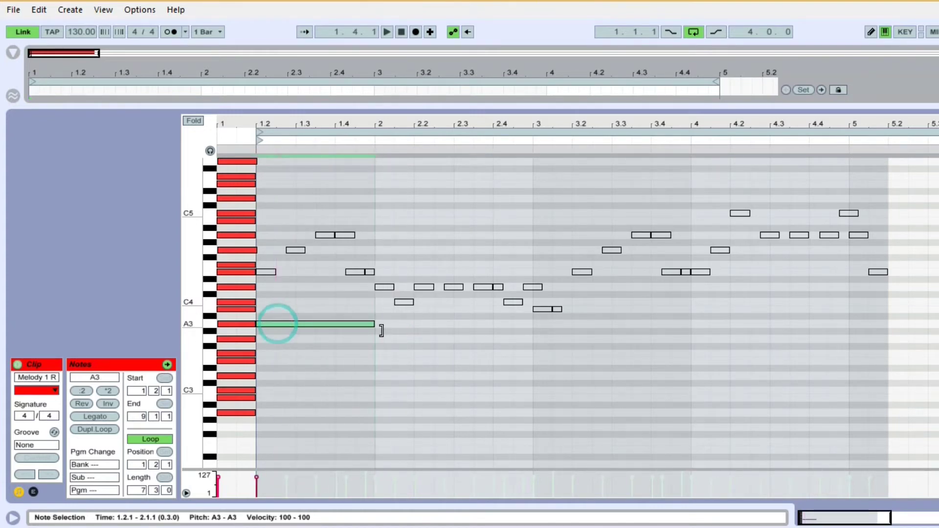
{"action": "key", "text": "space"}
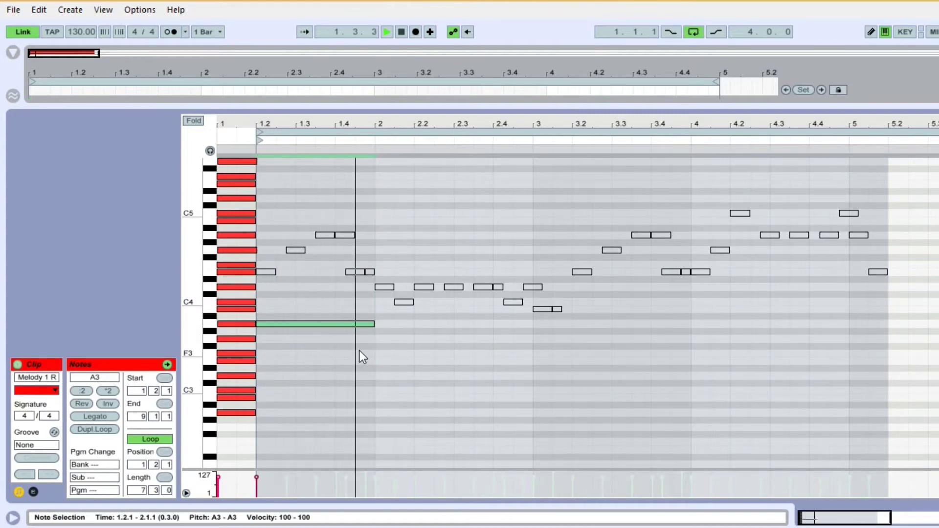
{"action": "key", "text": "ctrl+d"}
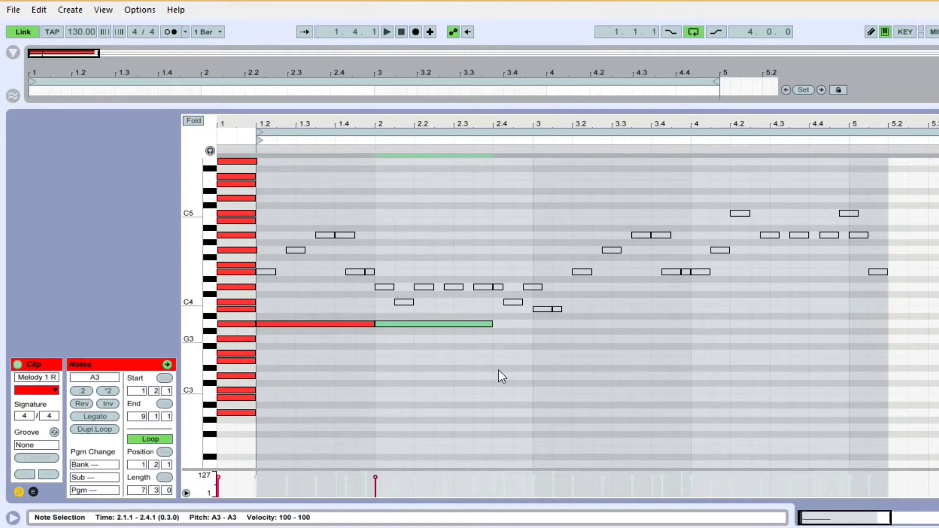
{"action": "key", "text": "space"}
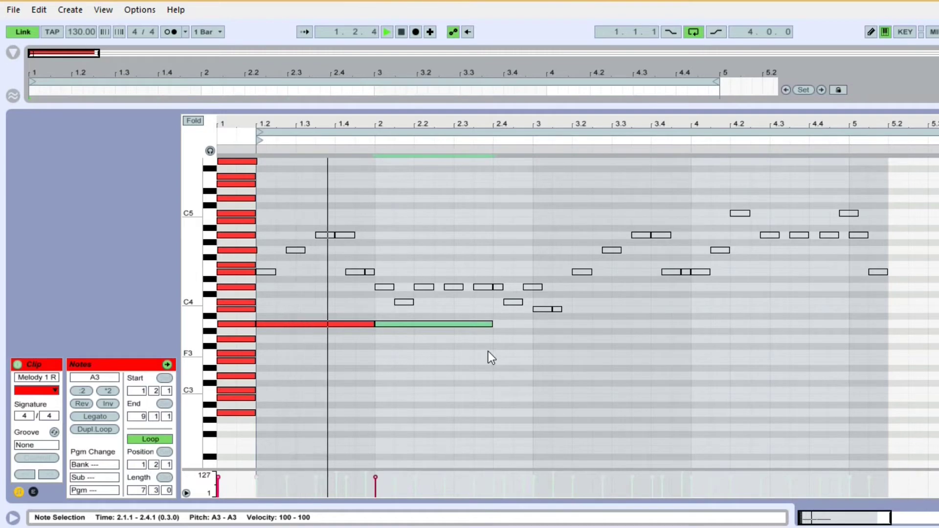
{"action": "key", "text": "space"}
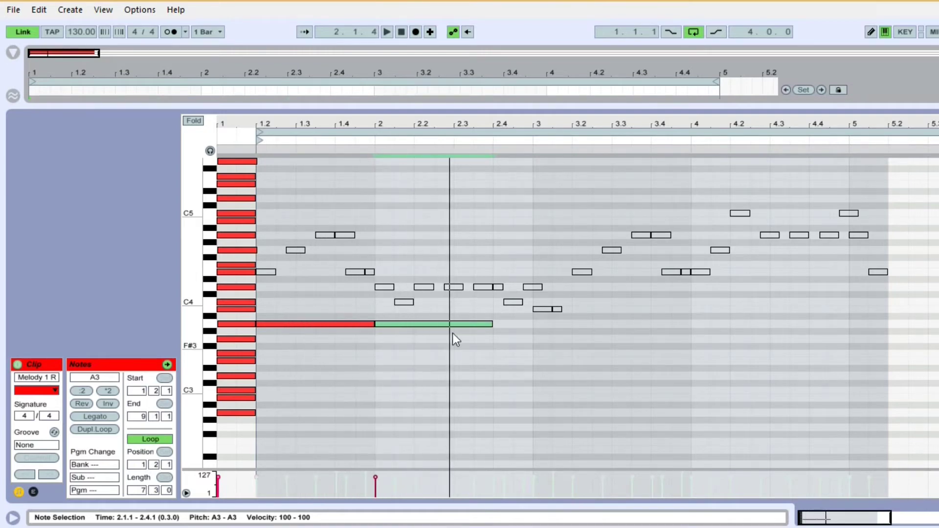
{"action": "double_click", "coordinate": [420, 321]}
{"action": "left_click", "coordinate": [361, 324]}
{"action": "left_click_drag", "start_coordinate": [373, 324], "coordinate": [274, 332]}
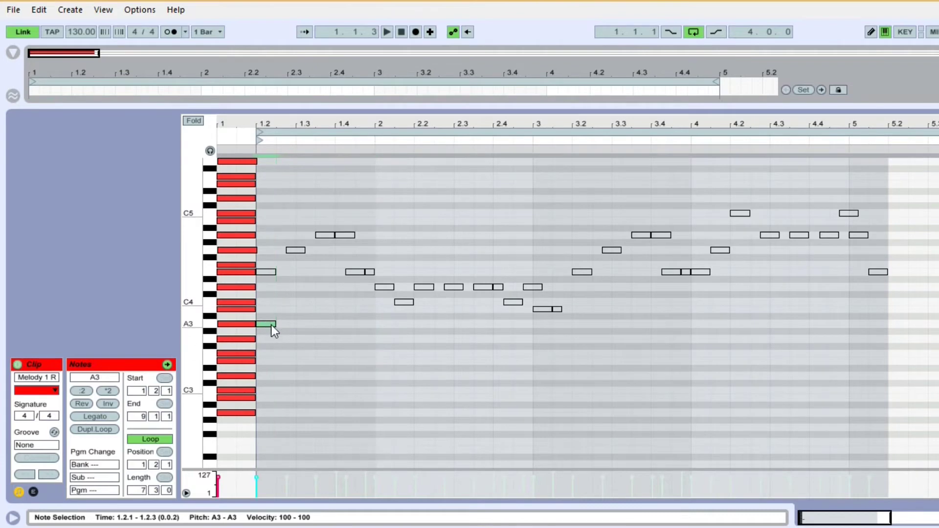
- Duplicate the short A3 note until eight notes fill 1.2 to 2.2, and play them against the deactivated melody
{"action": "key", "text": "ctrl+d"}
{"action": "key", "text": "ctrl+d"}
{"action": "key", "text": "ctrl+d"}
{"action": "key", "text": "ctrl+d"}
{"action": "key", "text": "ctrl+d"}
{"action": "key", "text": "ctrl+d"}
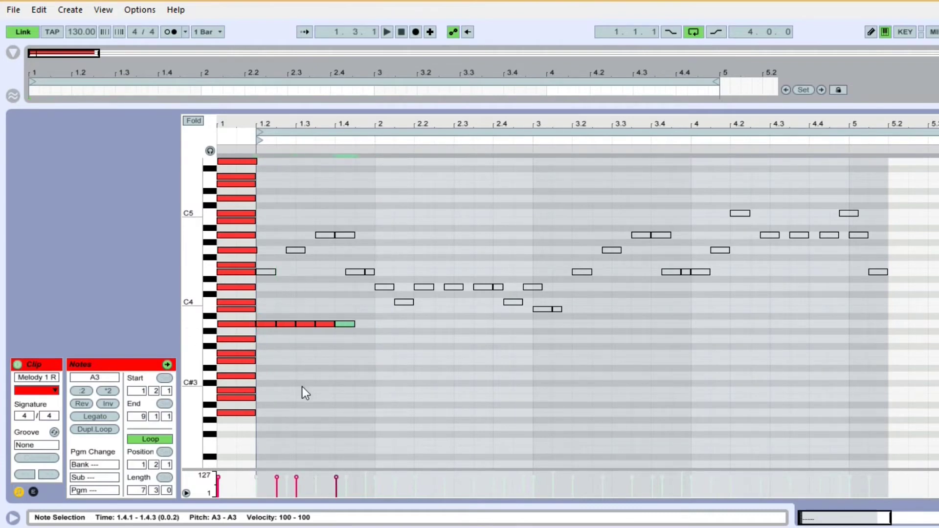
{"action": "key", "text": "ctrl+d"}
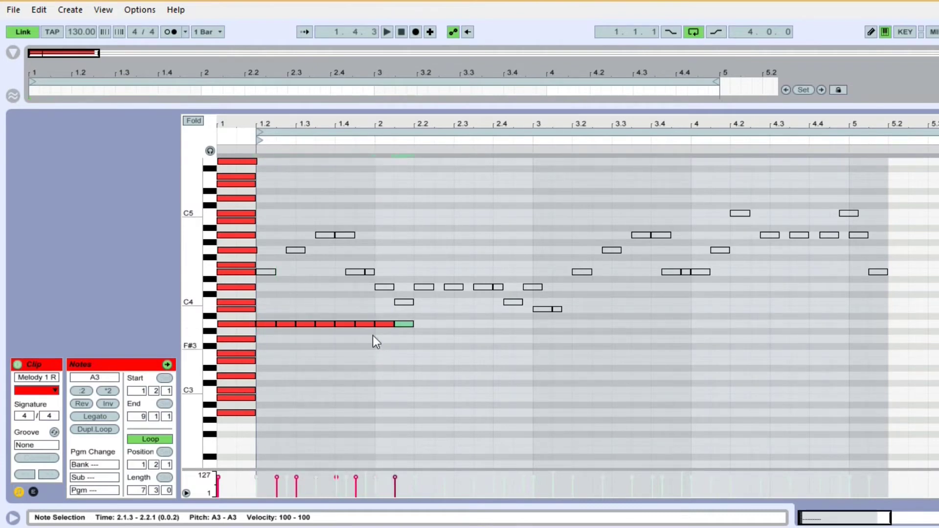
{"action": "left_click", "coordinate": [401, 302]}
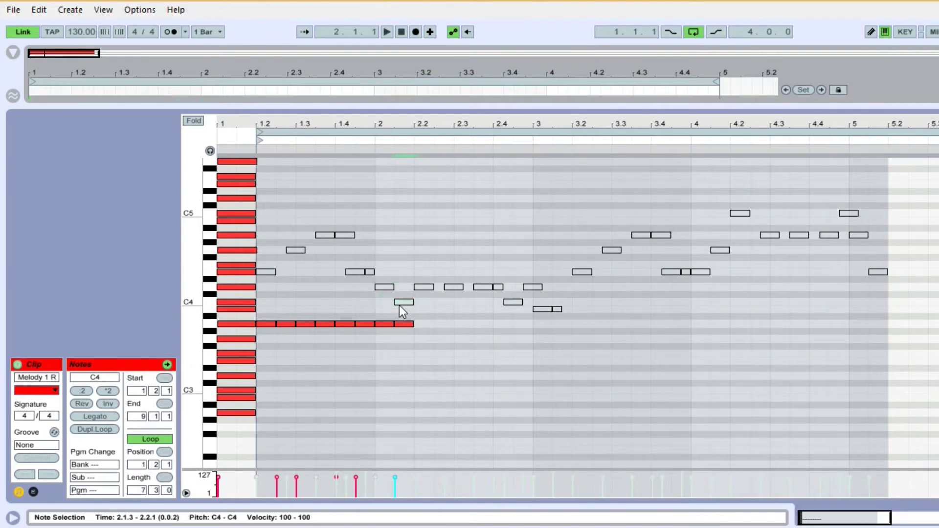
{"action": "key", "text": "space"}
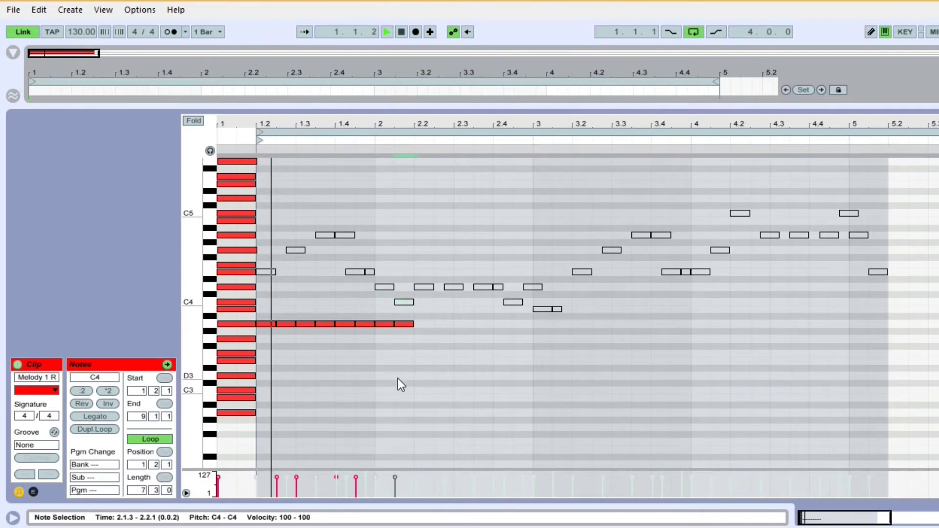
{"action": "key", "text": "space"}
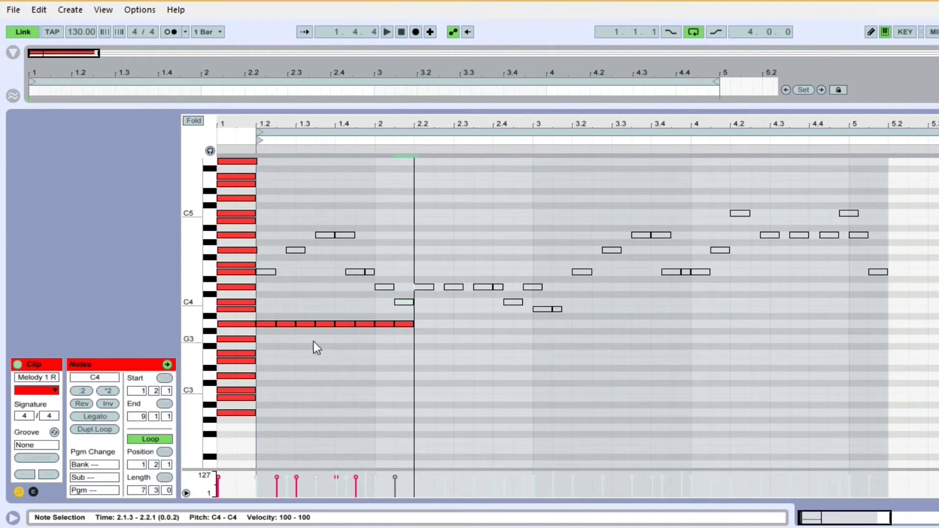
- Select the eight A3 bass notes, transpose them down one octave to A2, and play them
{"action": "left_click_drag", "start_coordinate": [268, 306], "coordinate": [368, 357]}
{"action": "left_click", "coordinate": [377, 374]}
{"action": "left_click_drag", "start_coordinate": [260, 316], "coordinate": [409, 356]}
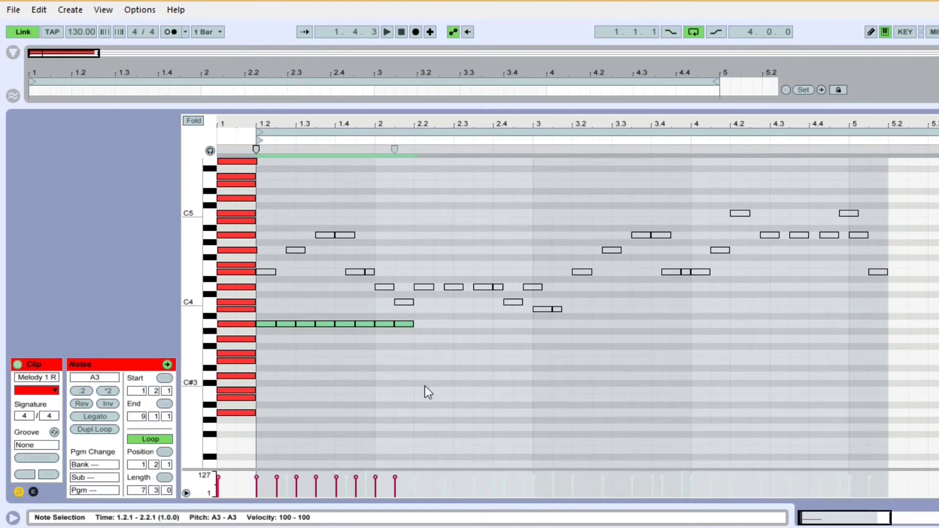
{"action": "key", "text": "Down"}
{"action": "key", "text": "Down"}
{"action": "key", "text": "Down"}
{"action": "key", "text": "Down"}
{"action": "key", "text": "Down"}
{"action": "key", "text": "Down"}
{"action": "key", "text": "Down"}
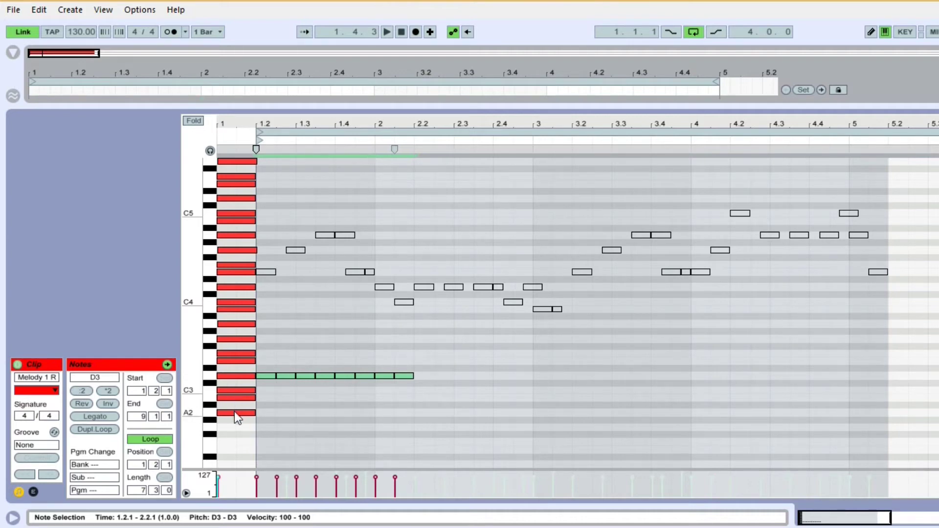
{"action": "key", "text": "Down"}
{"action": "key", "text": "Down"}
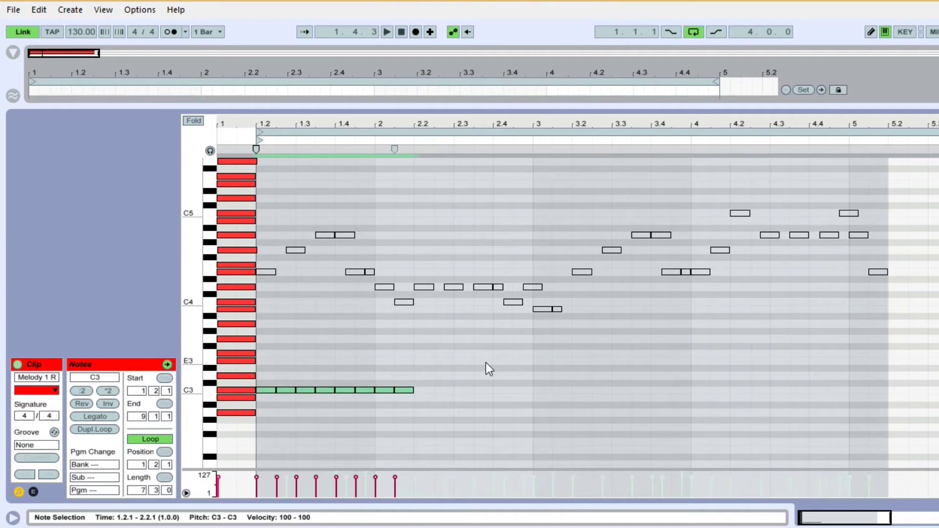
{"action": "key", "text": "Down"}
{"action": "key", "text": "Down"}
{"action": "key", "text": "Down"}
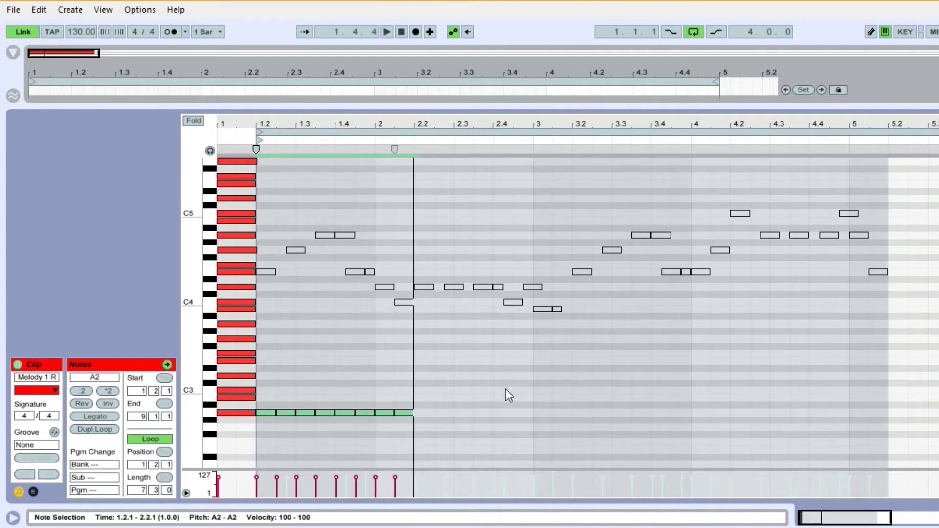
{"action": "key", "text": "space"}
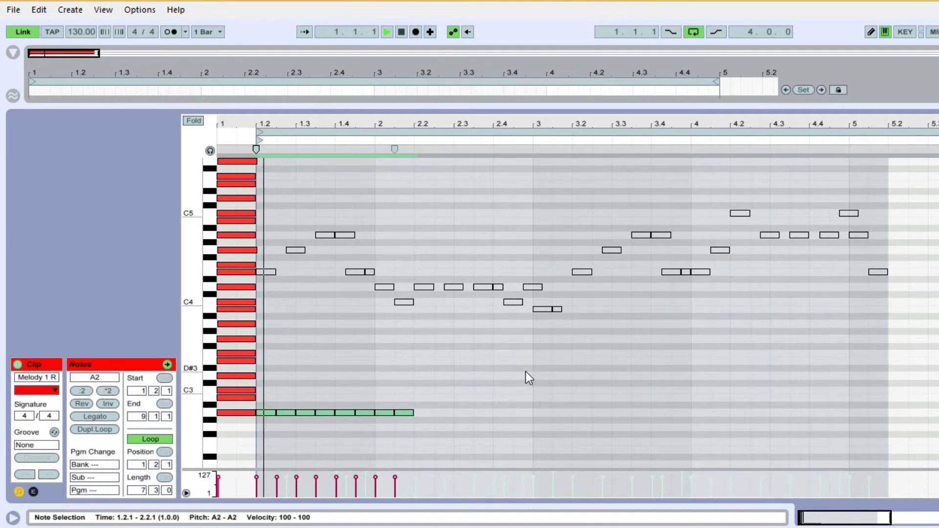
{"action": "key", "text": "space"}
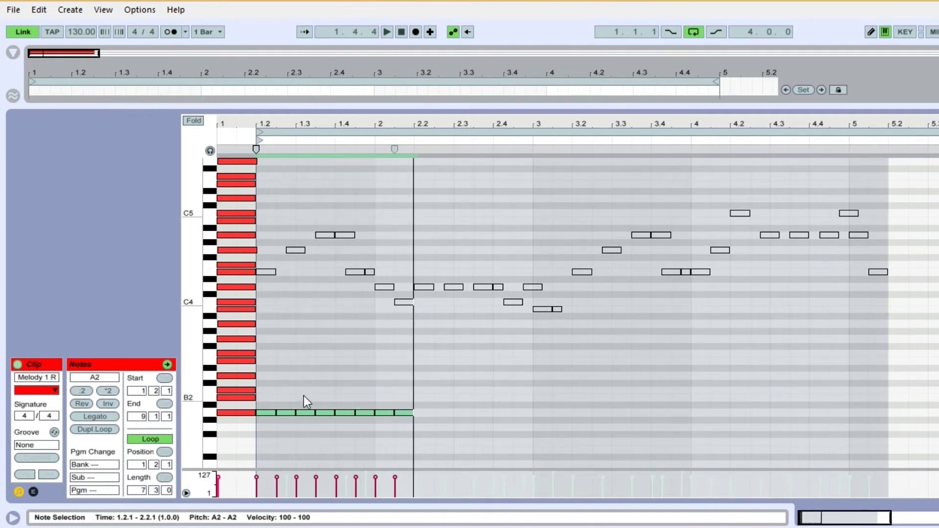
- Duplicate the eight A2 notes, place the copies directly after them from 2.2 to 3.2, and play the line
{"action": "left_click_drag", "start_coordinate": [260, 395], "coordinate": [422, 450]}
{"action": "key", "text": "ctrl+d"}
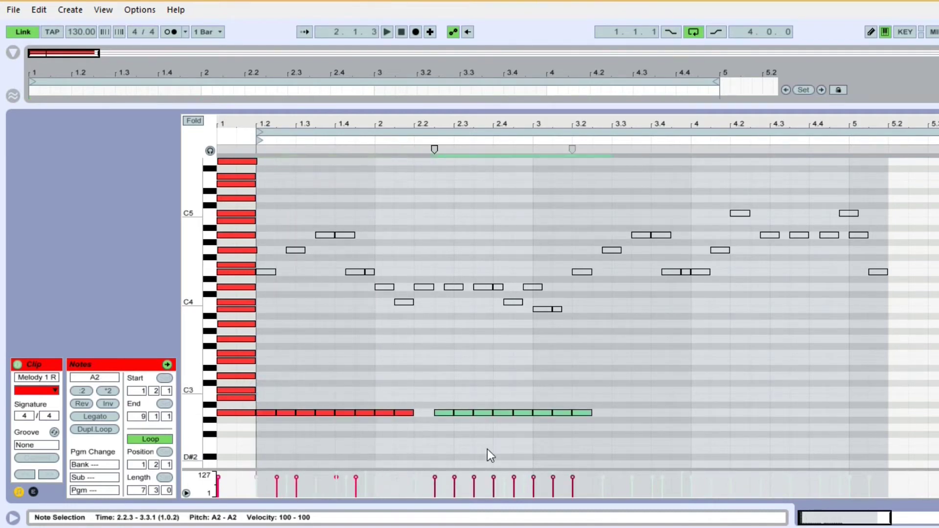
{"action": "key", "text": "Left"}
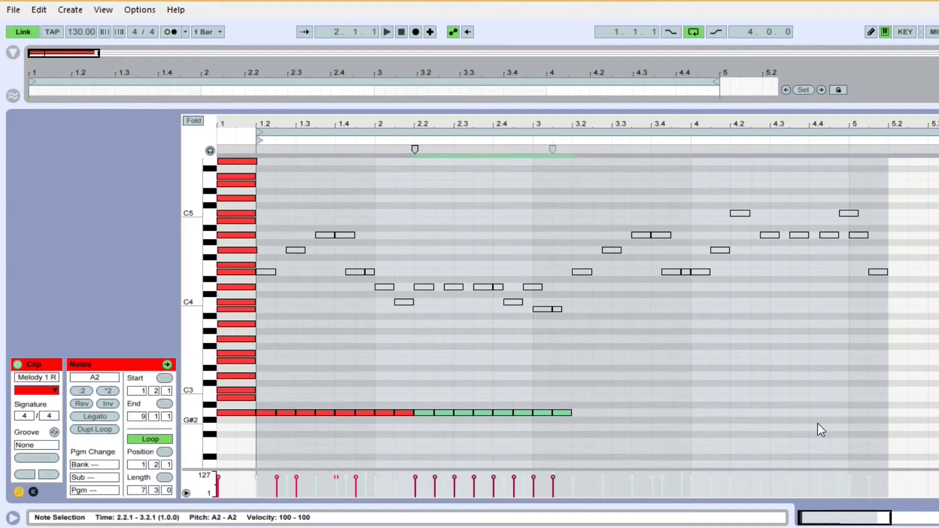
{"action": "key", "text": "space"}
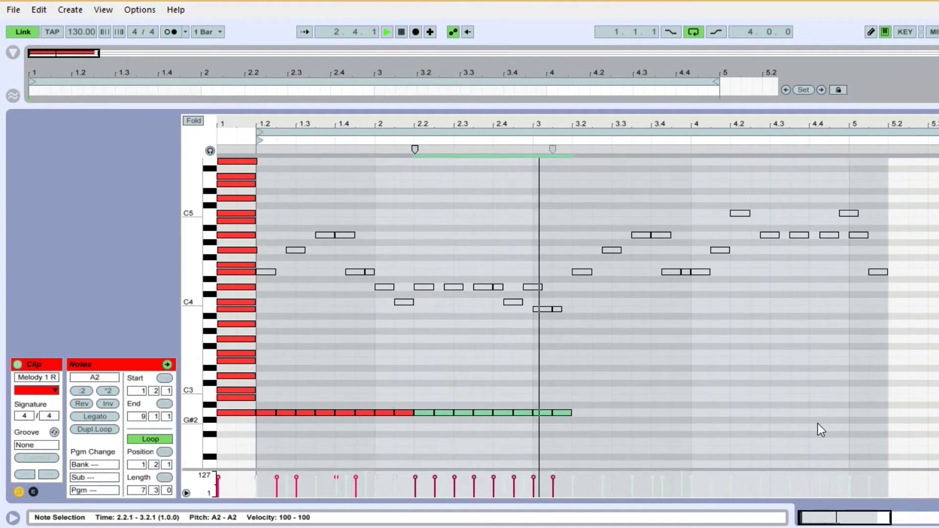
{"action": "key", "text": "space"}
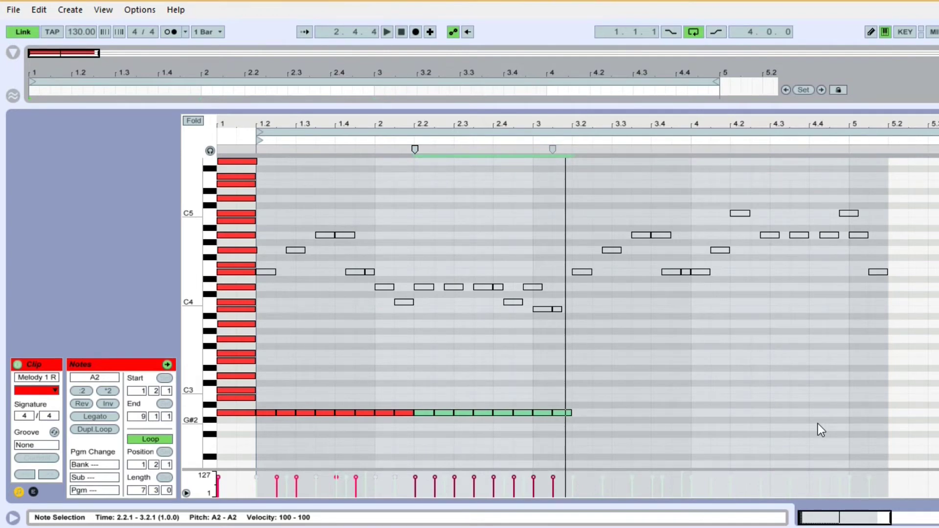
- Transpose the second group of eight bass notes down to G2
{"action": "key", "text": "Down"}
{"action": "key", "text": "Down"}
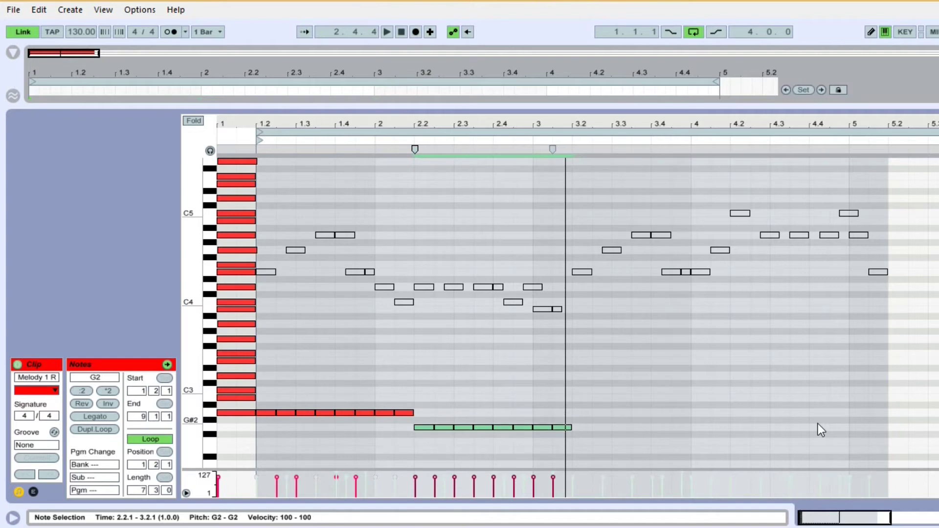
{"action": "left_click", "coordinate": [352, 430]}
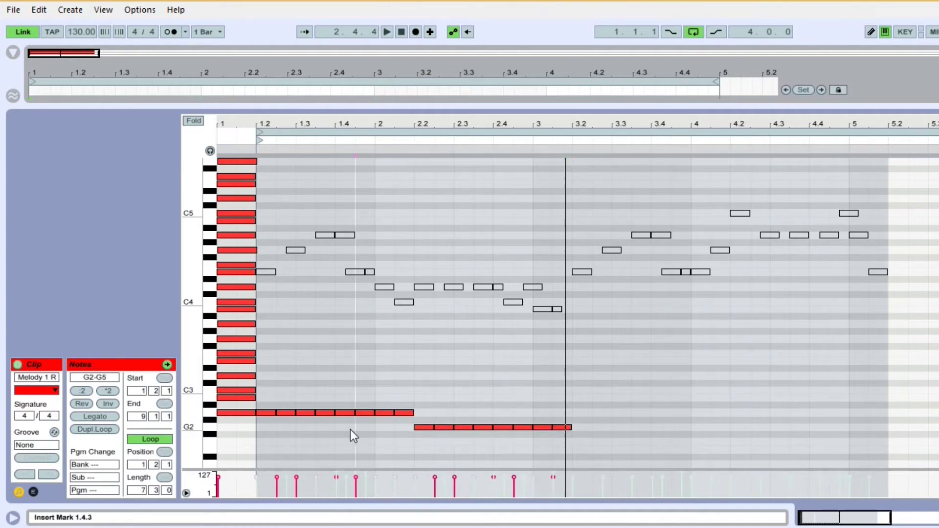
- Extend the scale column before 1.2 downward with G2, F2 and E2 notes
{"action": "scroll", "coordinate": [313, 416], "scroll_direction": "down", "scroll_amount": 3}
{"action": "double_click", "coordinate": [223, 383]}
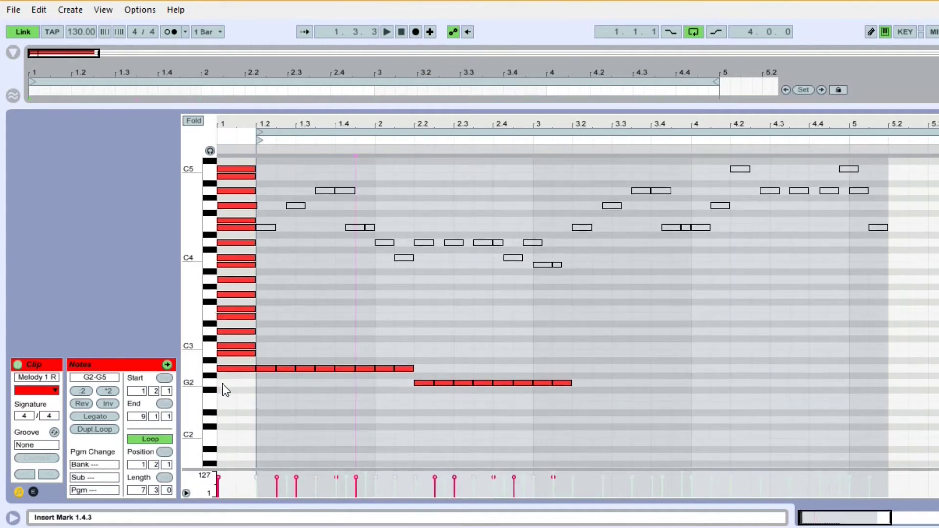
{"action": "left_click_drag", "start_coordinate": [236, 383], "coordinate": [237, 405]}
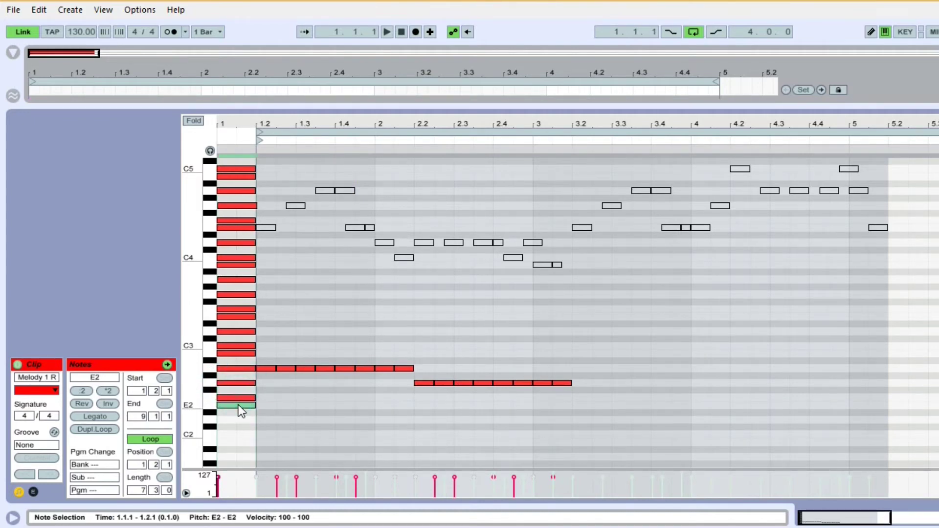
{"action": "left_click", "coordinate": [292, 423]}
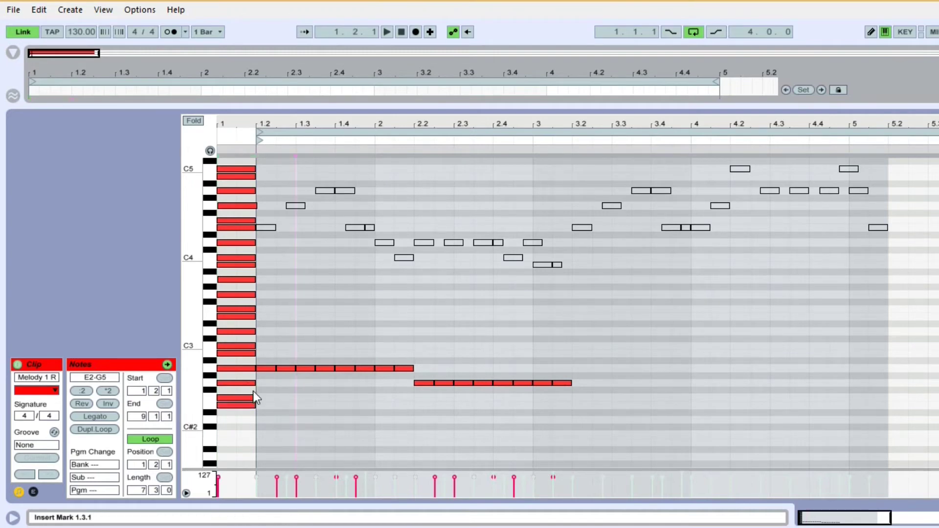
{"action": "left_click", "coordinate": [337, 406]}
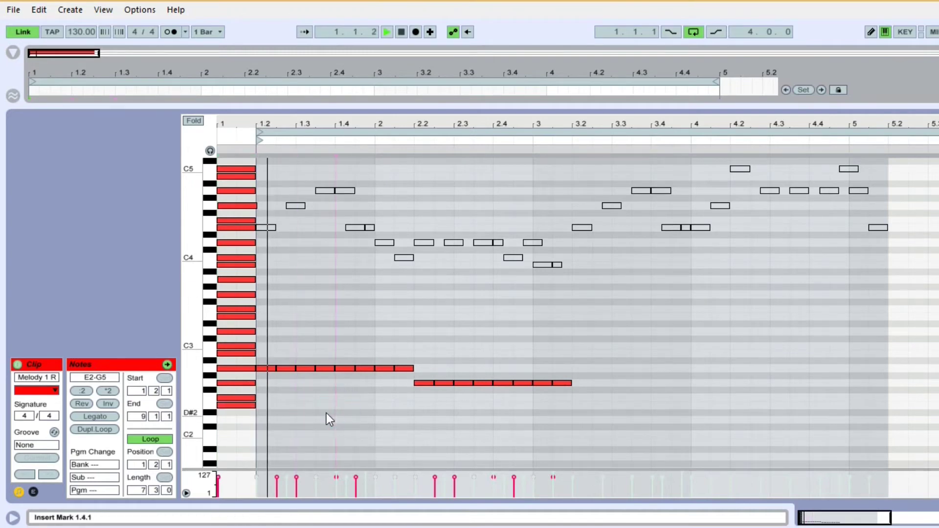
- Play the bass line, then try the second group of eight notes (2.2 to 3.2) at B2 and play it
{"action": "key", "text": "space"}
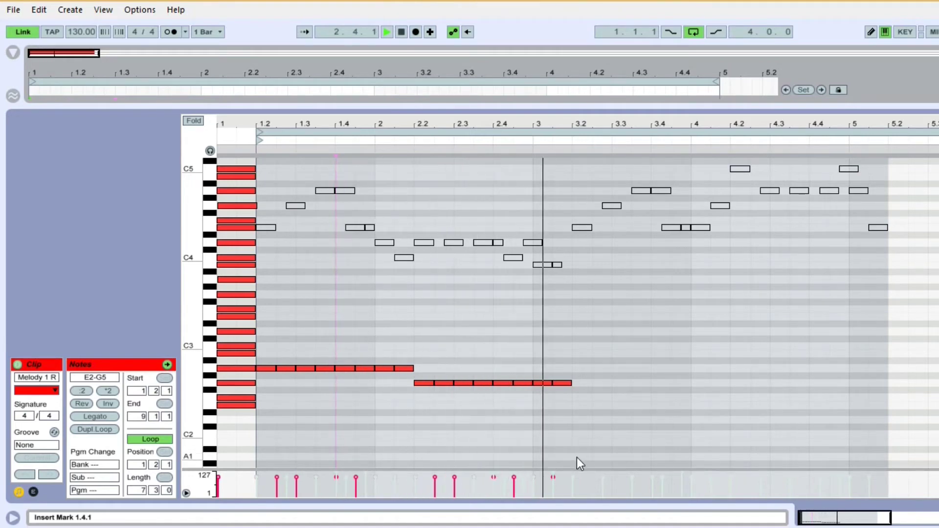
{"action": "key", "text": "space"}
{"action": "left_click_drag", "start_coordinate": [425, 374], "coordinate": [576, 418]}
{"action": "key", "text": "Up"}
{"action": "key", "text": "Up"}
{"action": "key", "text": "Up"}
{"action": "key", "text": "Up"}
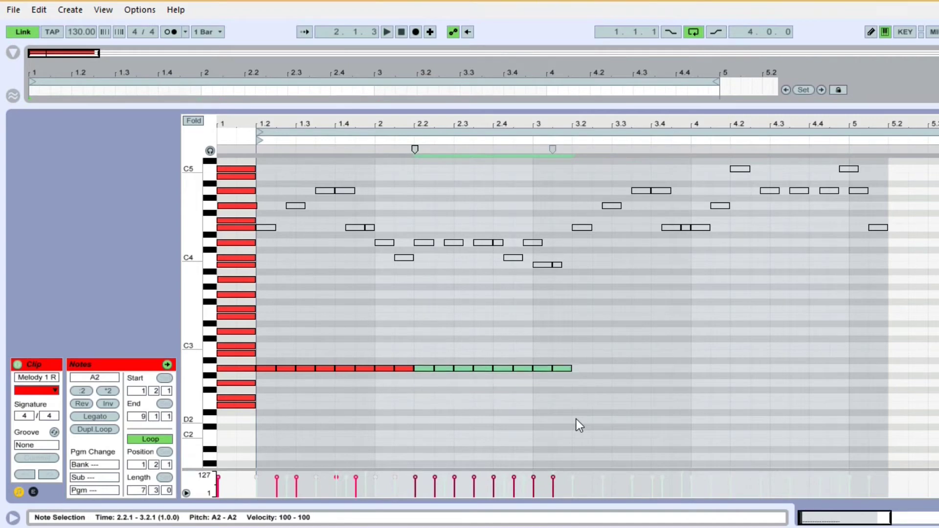
{"action": "key", "text": "space"}
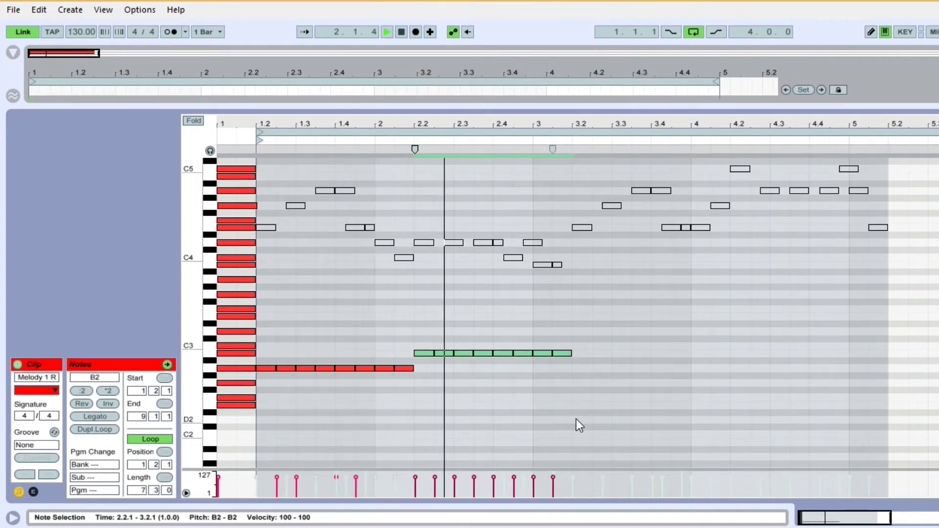
- Try the second group of eight bass notes at C3 and then D3, playing the line with each pitch
{"action": "key", "text": "Up"}
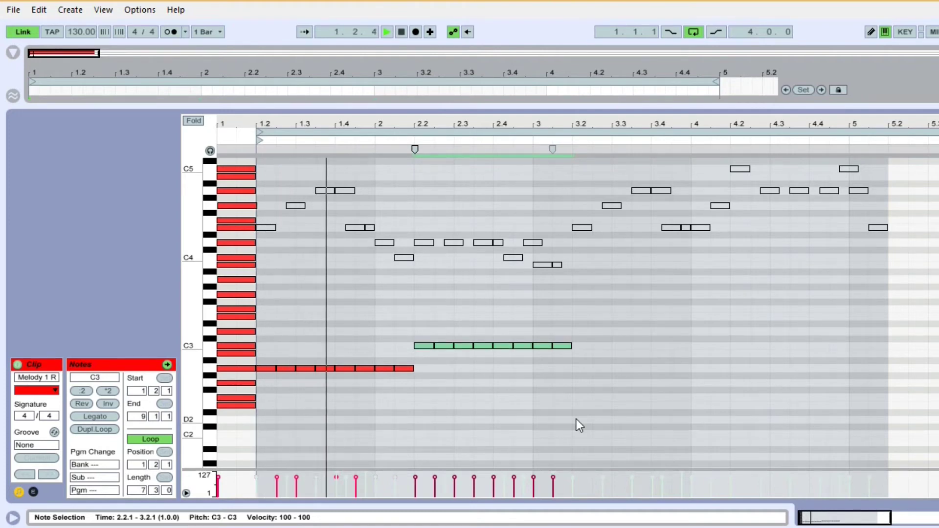
{"action": "key", "text": "space"}
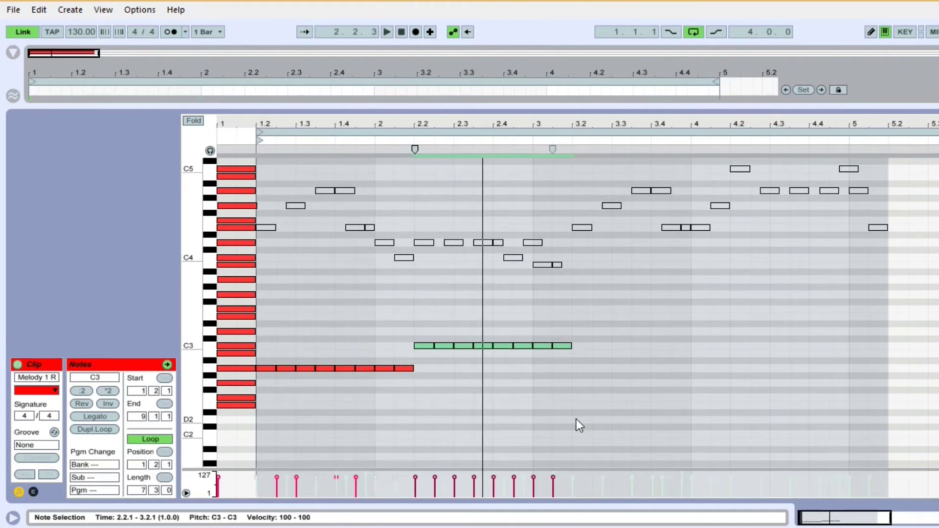
{"action": "key", "text": "Up"}
{"action": "key", "text": "Up"}
{"action": "key", "text": "space"}
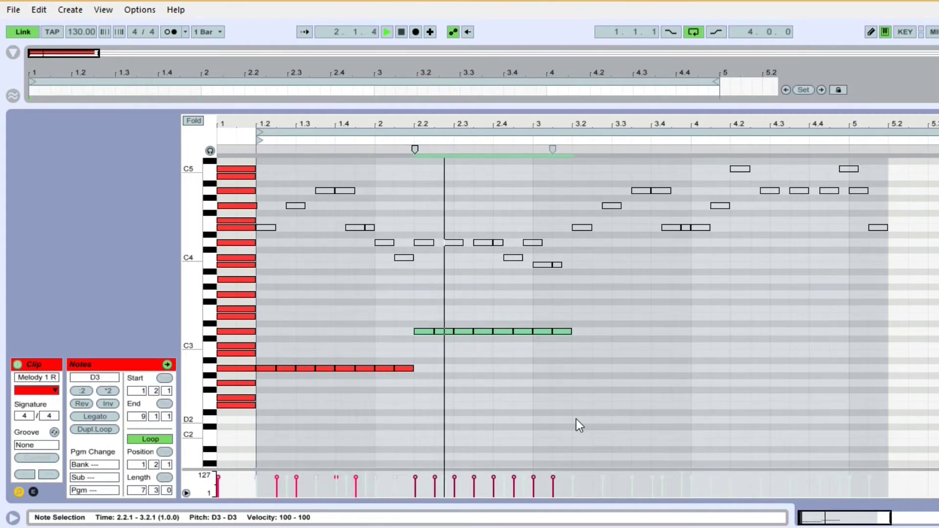
- Transpose the second group of eight bass notes back down to G2 and play the line
{"action": "key", "text": "space"}
{"action": "key", "text": "Down"}
{"action": "key", "text": "Down"}
{"action": "key", "text": "Down"}
{"action": "key", "text": "Down"}
{"action": "key", "text": "Down"}
{"action": "key", "text": "Down"}
{"action": "key", "text": "Down"}
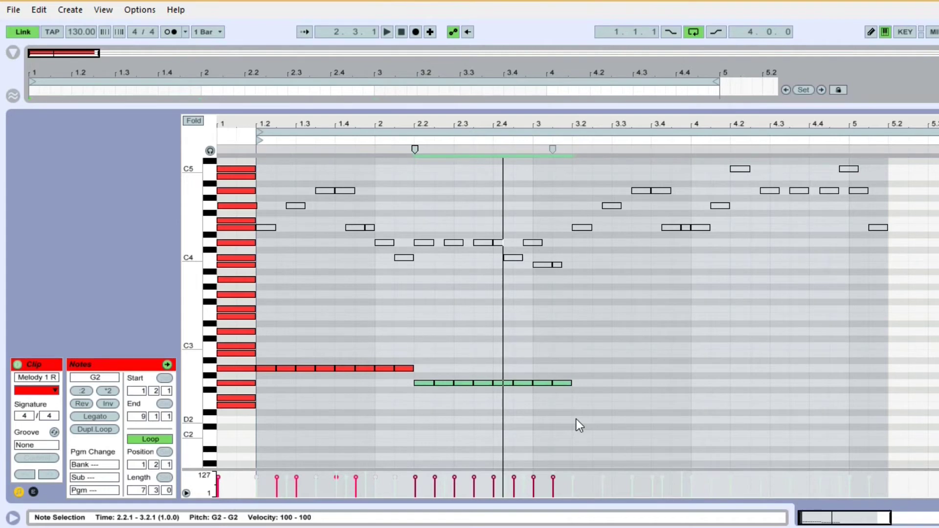
{"action": "key", "text": "space"}
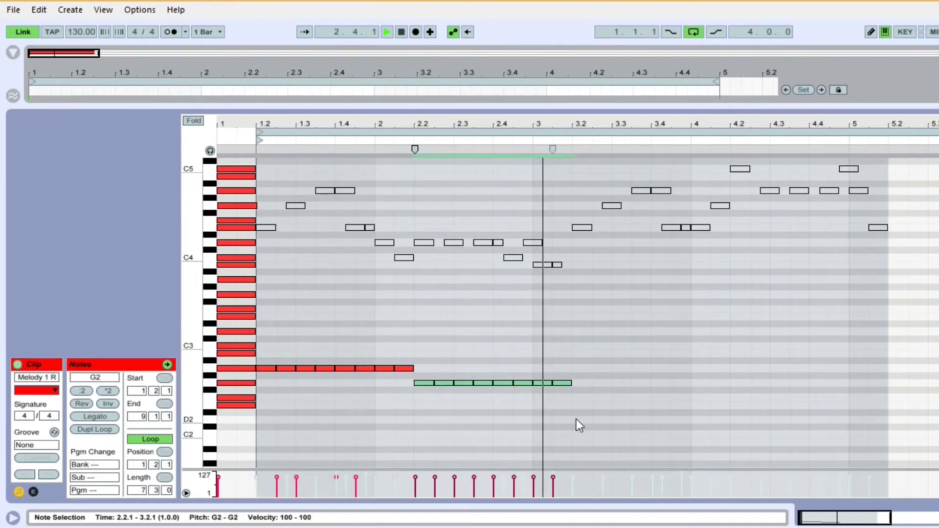
- Duplicate the eight G2 notes directly after themselves from 3.2 to 4.2, transpose the copies up to C3 and play the line
{"action": "key", "text": "space"}
{"action": "key", "text": "ctrl+d"}
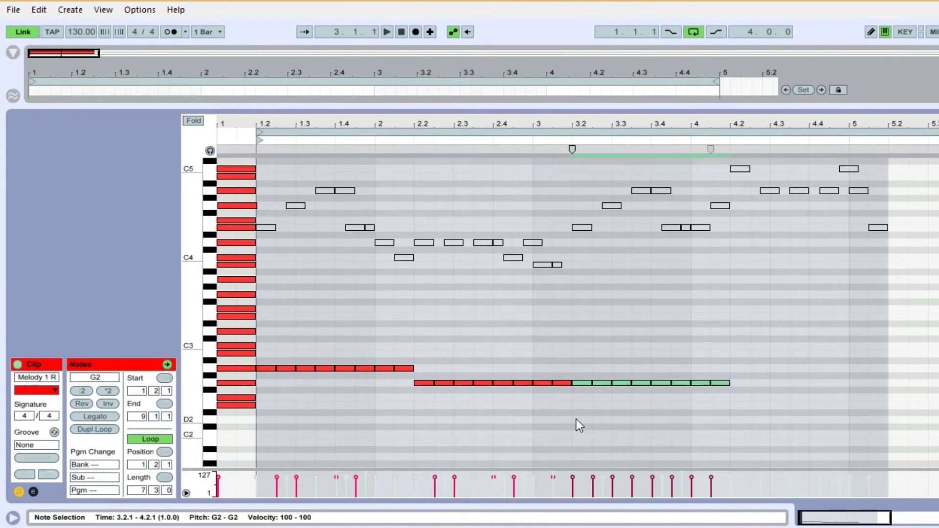
{"action": "key", "text": "Up"}
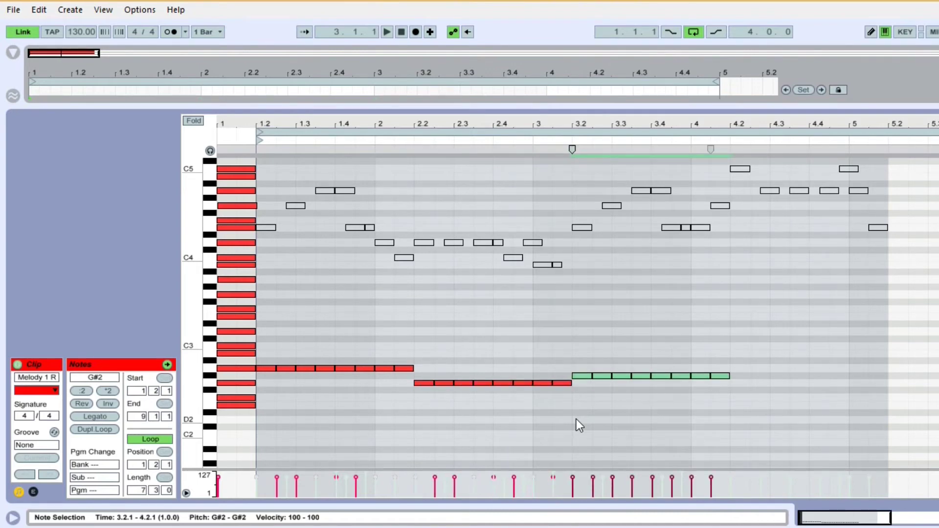
{"action": "key", "text": "Up"}
{"action": "key", "text": "Up"}
{"action": "key", "text": "Up"}
{"action": "key", "text": "Up"}
{"action": "key", "text": "Up"}
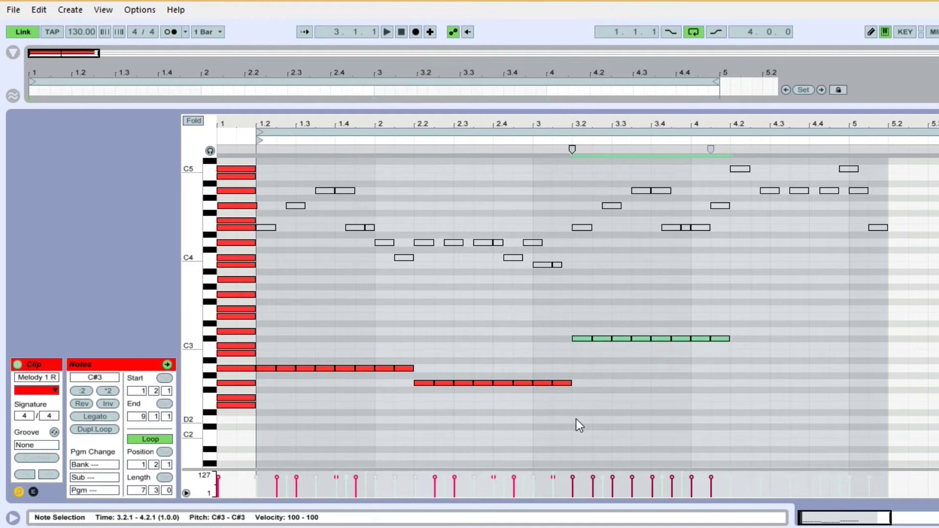
{"action": "key", "text": "Up"}
{"action": "key", "text": "Down"}
{"action": "key", "text": "Down"}
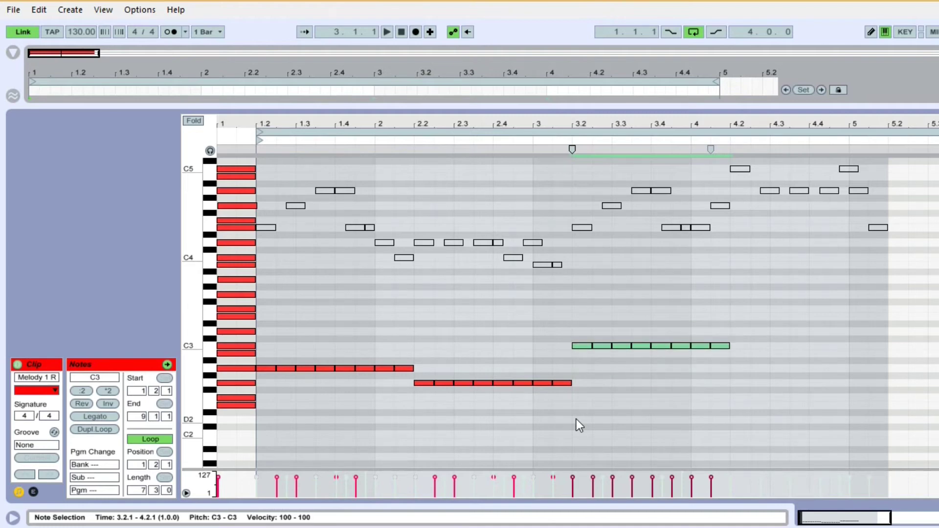
{"action": "key", "text": "space"}
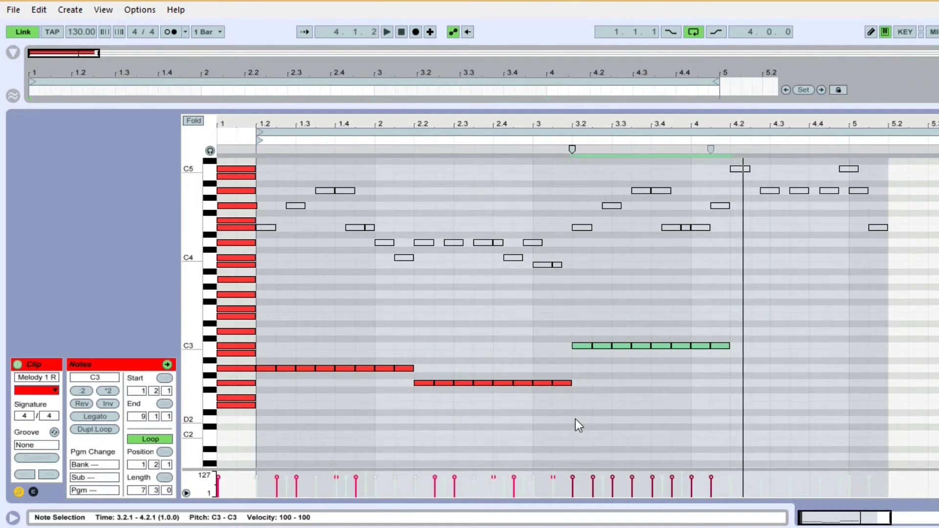
- Lower the third group of eight bass notes first to B2 and then to A2, playing the line at both pitches
{"action": "key", "text": "Down"}
{"action": "key", "text": "Down"}
{"action": "key", "text": "Up"}
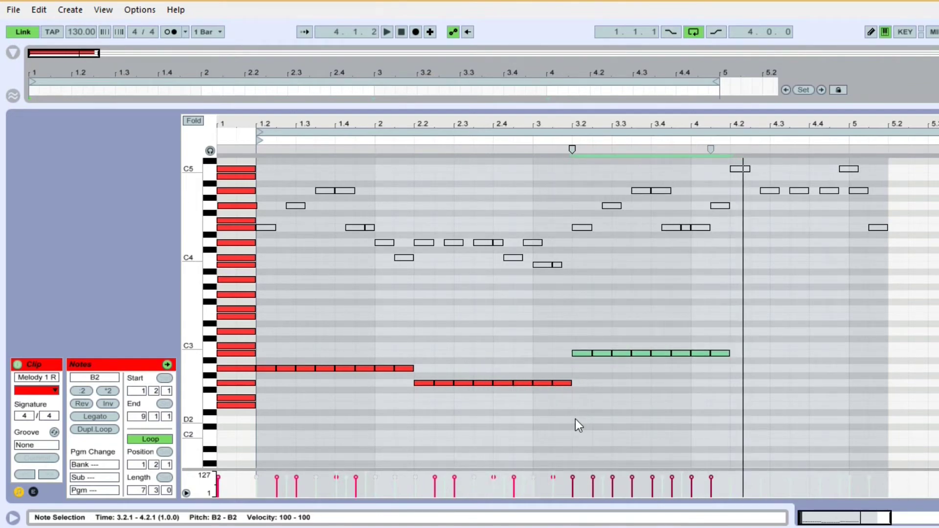
{"action": "key", "text": "space"}
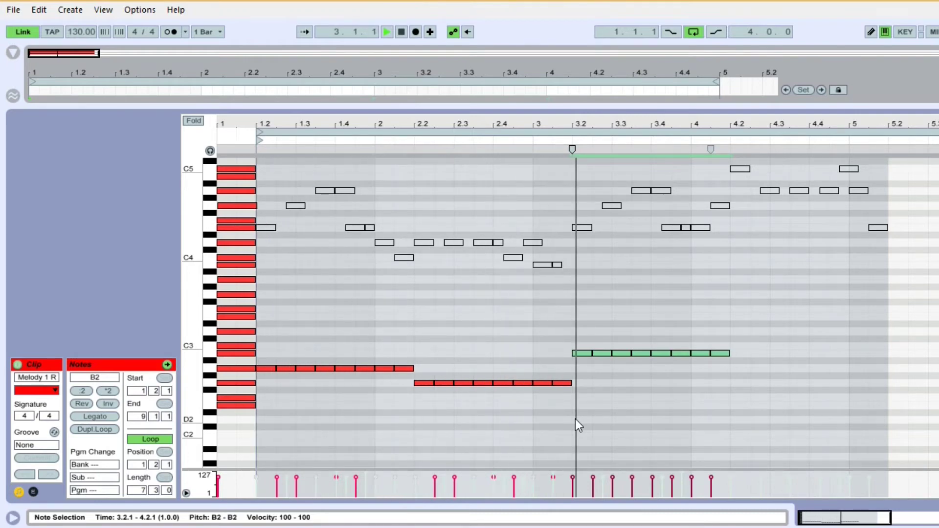
{"action": "key", "text": "Down"}
{"action": "key", "text": "Down"}
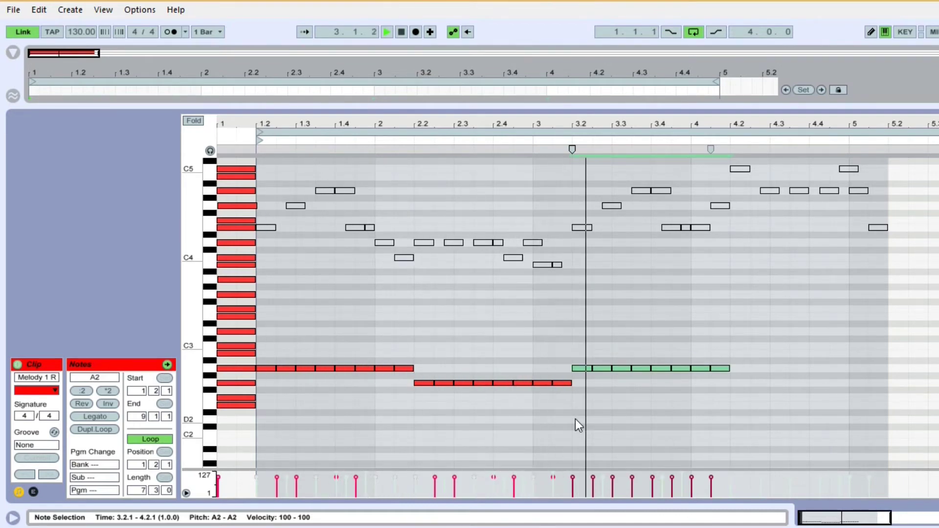
{"action": "key", "text": "space"}
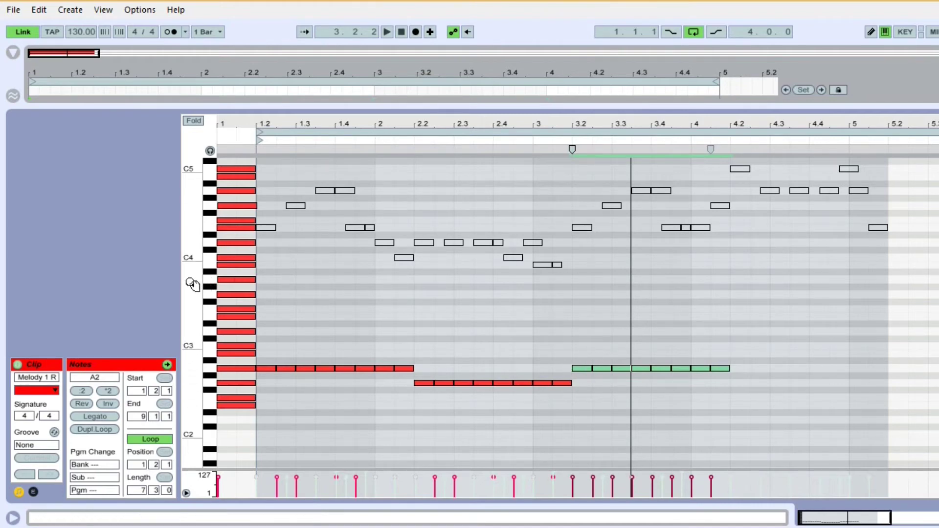
- Duplicate the third group of A2 notes into 4.2 to 5.2, transpose the copies up to C3 and play the line
{"action": "mouse_move", "coordinate": [190, 290]}
{"action": "left_mouse_down"}
{"action": "mouse_move", "coordinate": [182, 290]}
{"action": "mouse_move", "coordinate": [190, 291]}
{"action": "left_mouse_up"}
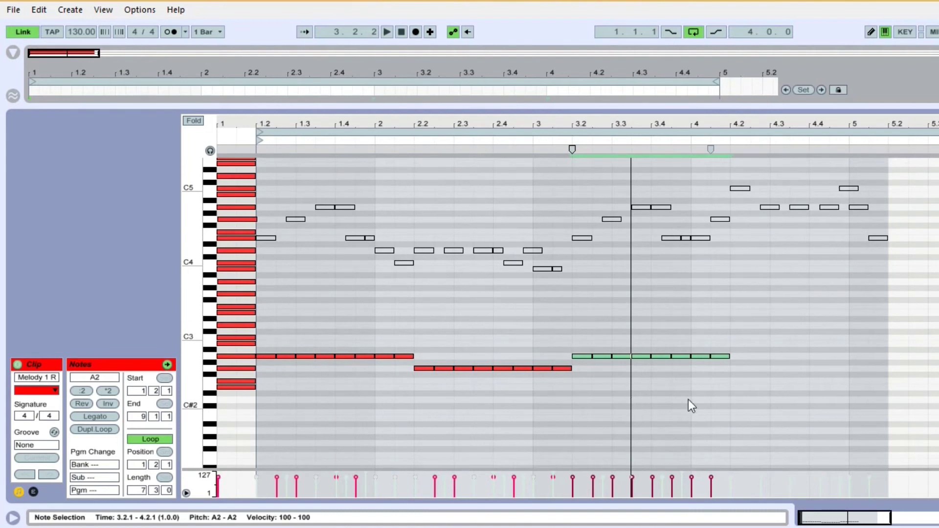
{"action": "key", "text": "ctrl+d"}
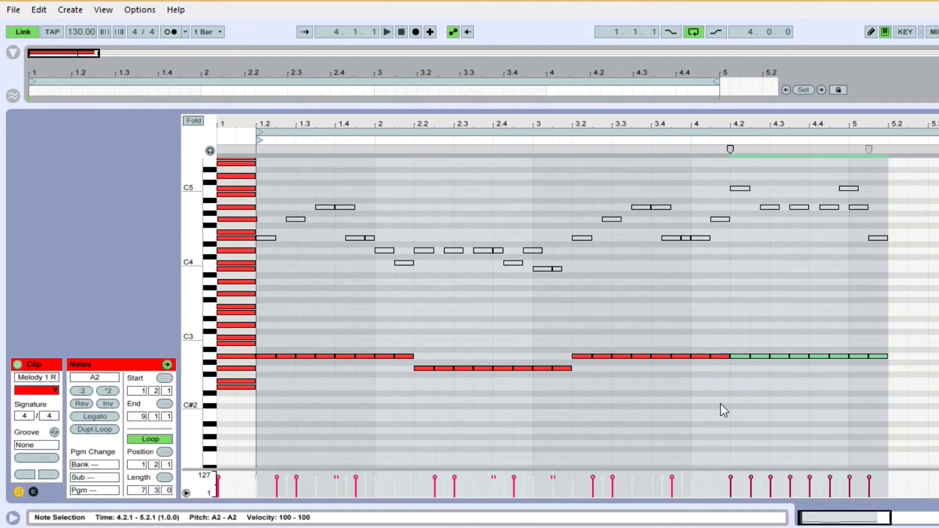
{"action": "key", "text": "Up"}
{"action": "key", "text": "Up"}
{"action": "key", "text": "Up"}
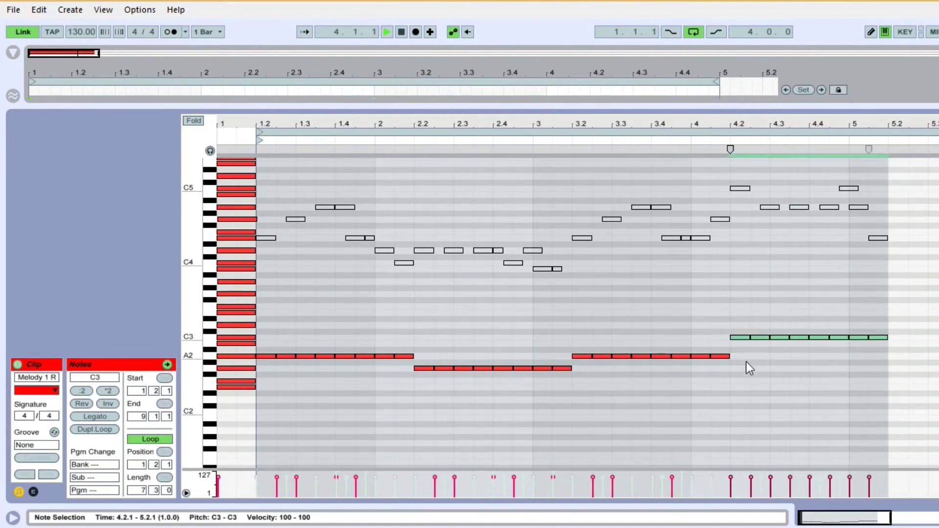
{"action": "key", "text": "space"}
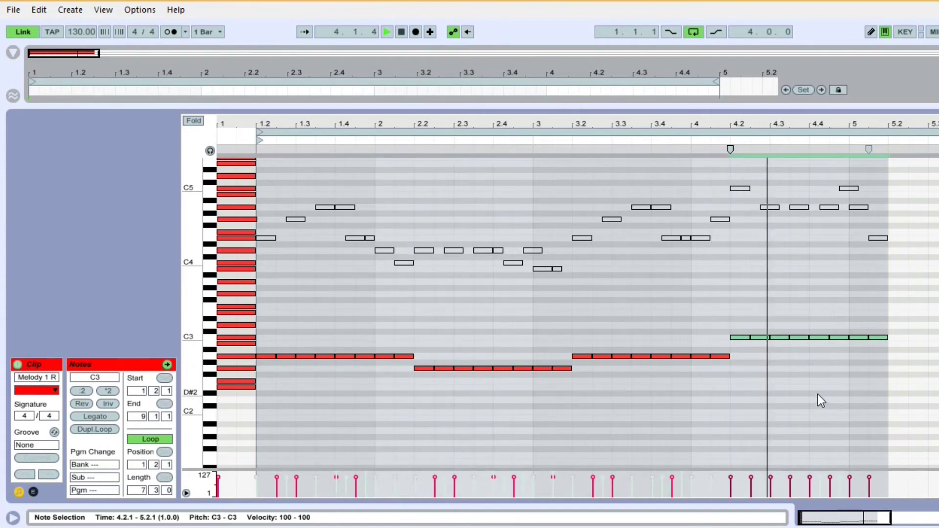
{"action": "key", "text": "space"}
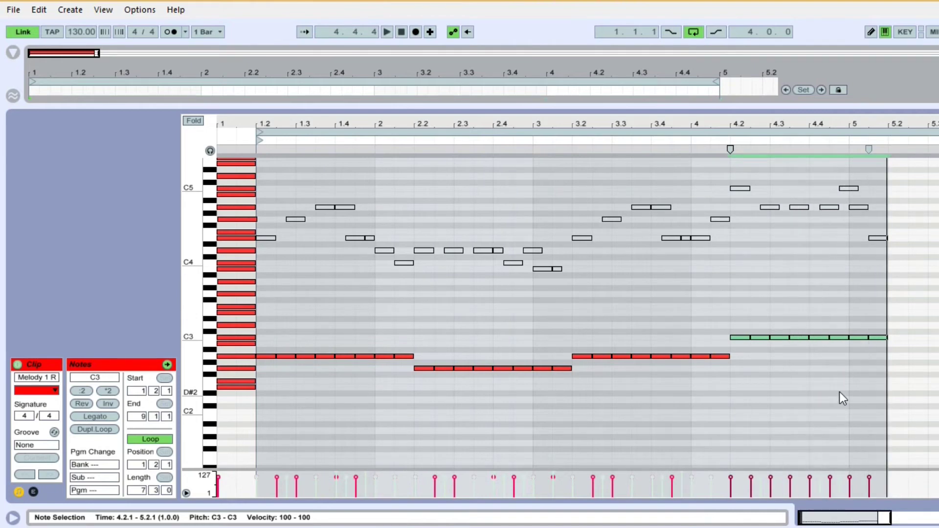
- Transpose the fourth group of eight bass notes down to F2 and play the line
{"action": "key", "text": "Down"}
{"action": "key", "text": "Down"}
{"action": "key", "text": "Down"}
{"action": "key", "text": "Down"}
{"action": "key", "text": "Down"}
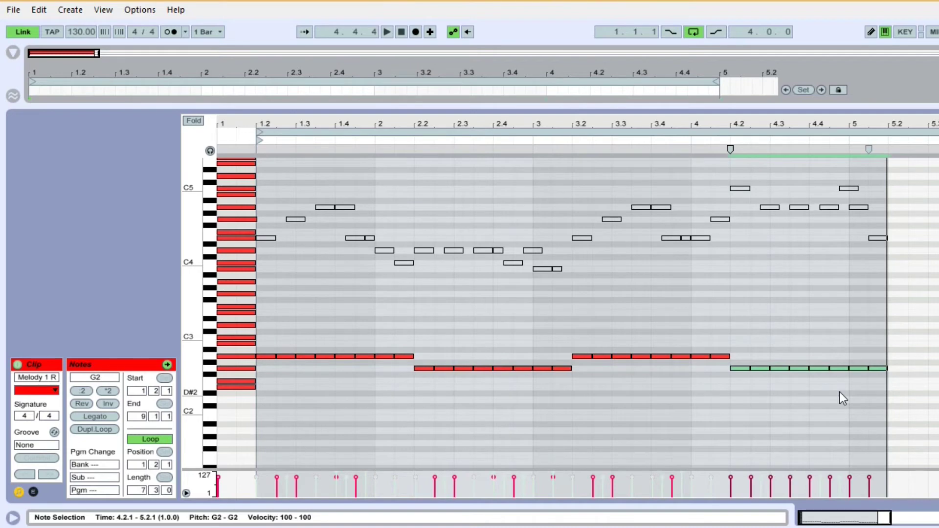
{"action": "key", "text": "Down"}
{"action": "key", "text": "Down"}
{"action": "key", "text": "space"}
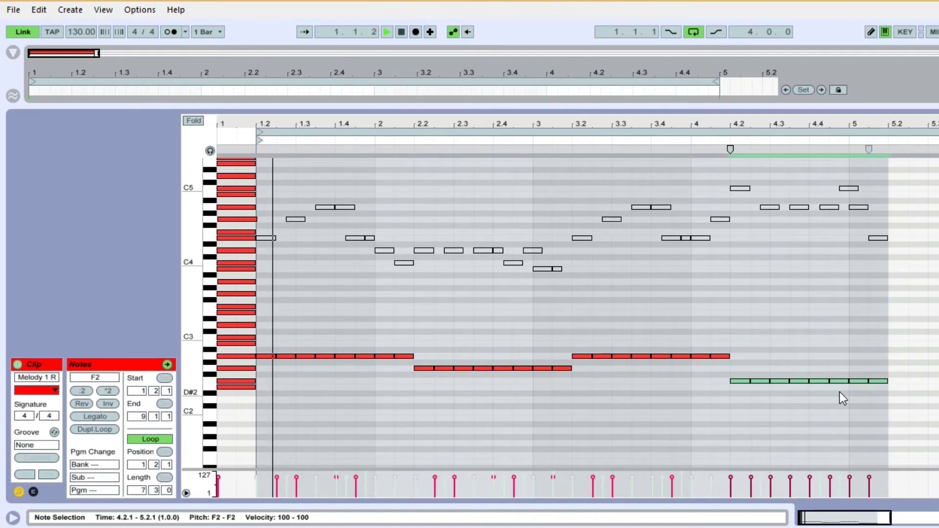
- Try raising the fourth bass group two semitones to G2, return it to F2 and play the line to its end
{"action": "key", "text": "Up"}
{"action": "key", "text": "Up"}
{"action": "key", "text": "Down"}
{"action": "key", "text": "Down"}
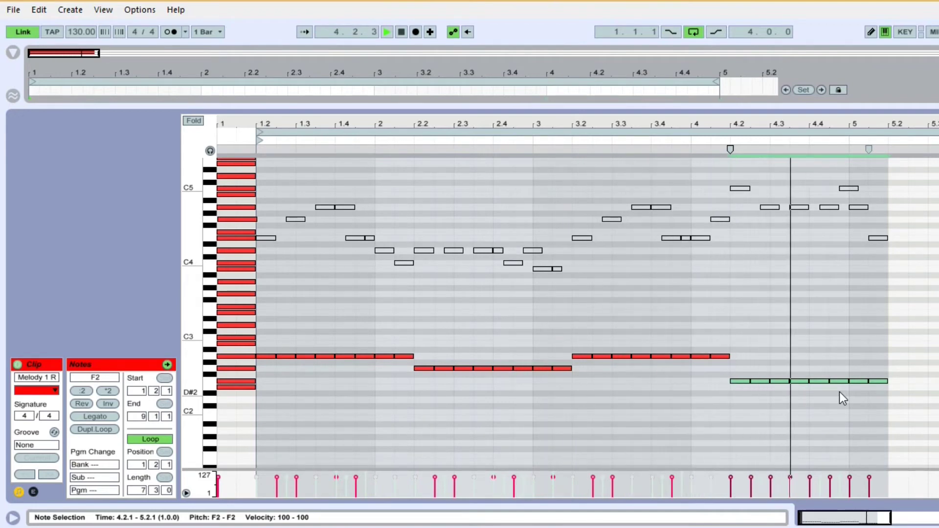
{"action": "key", "text": "space"}
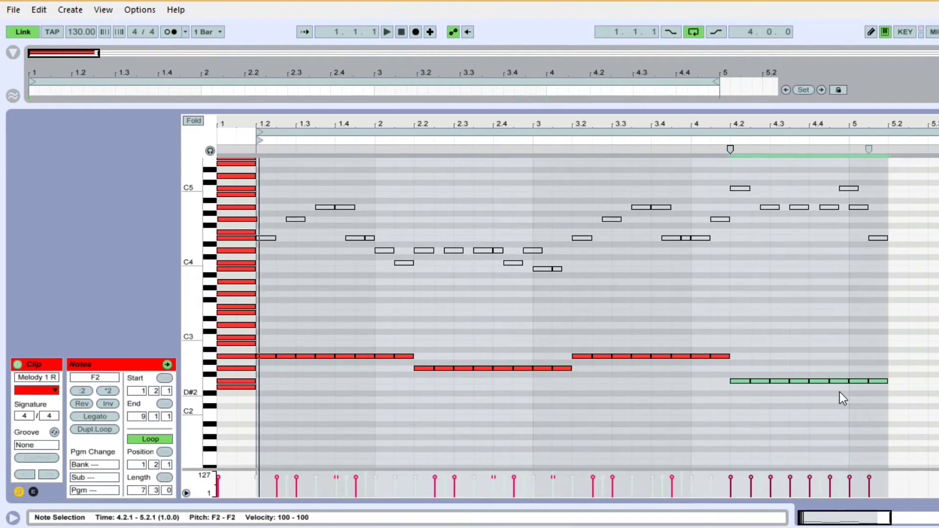
- Transpose the fourth group of eight bass notes up to C3 and play the line
{"action": "key", "text": "Up"}
{"action": "key", "text": "Up"}
{"action": "key", "text": "Up"}
{"action": "key", "text": "Up"}
{"action": "key", "text": "Up"}
{"action": "key", "text": "Up"}
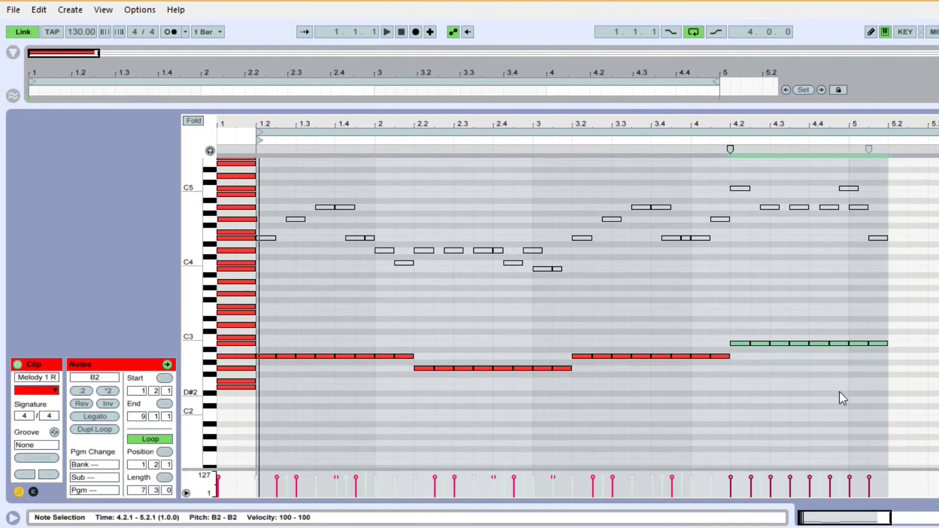
{"action": "key", "text": "Up"}
{"action": "key", "text": "space"}
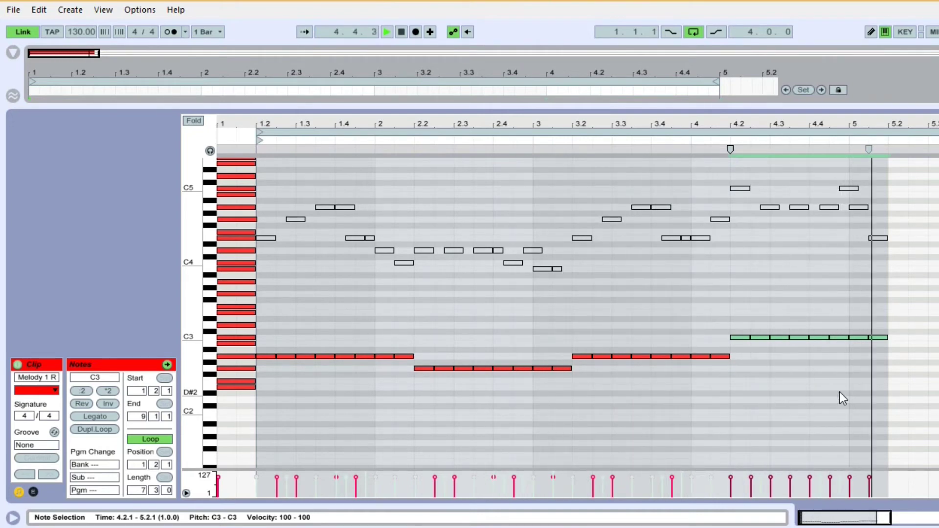
{"action": "key", "text": "space"}
- Transpose the fourth group of eight bass notes down to F#2 and deselect them
{"action": "key", "text": "Down"}
{"action": "key", "text": "Down"}
{"action": "key", "text": "Down"}
{"action": "key", "text": "Down"}
{"action": "key", "text": "Down"}
{"action": "key", "text": "Down"}
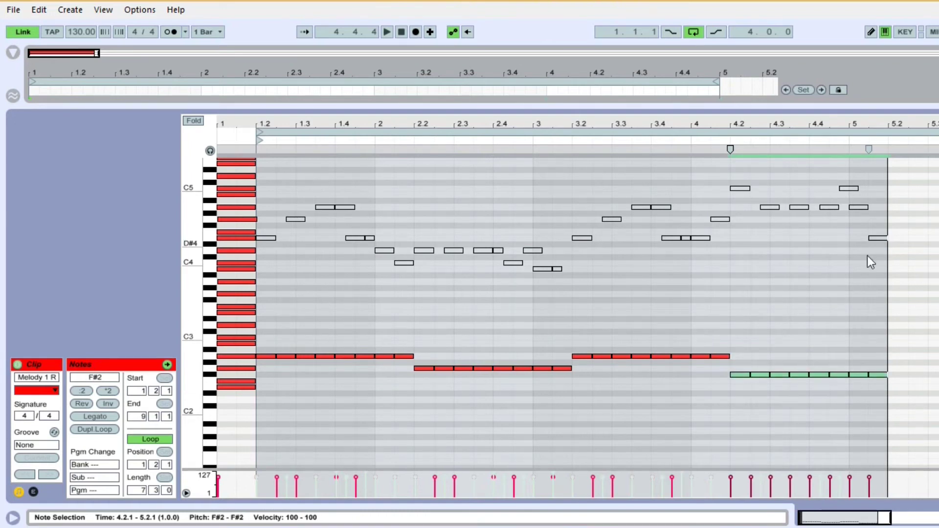
{"action": "left_click", "coordinate": [868, 383]}
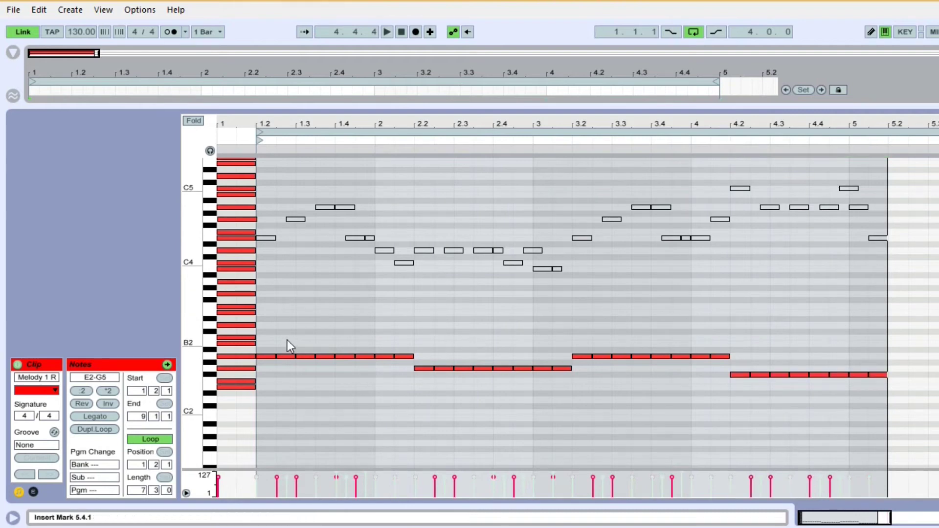
- Select all bass notes from 1.2 to 5.2, clear the selection and play the whole bass line
{"action": "left_click_drag", "start_coordinate": [273, 329], "coordinate": [901, 402]}
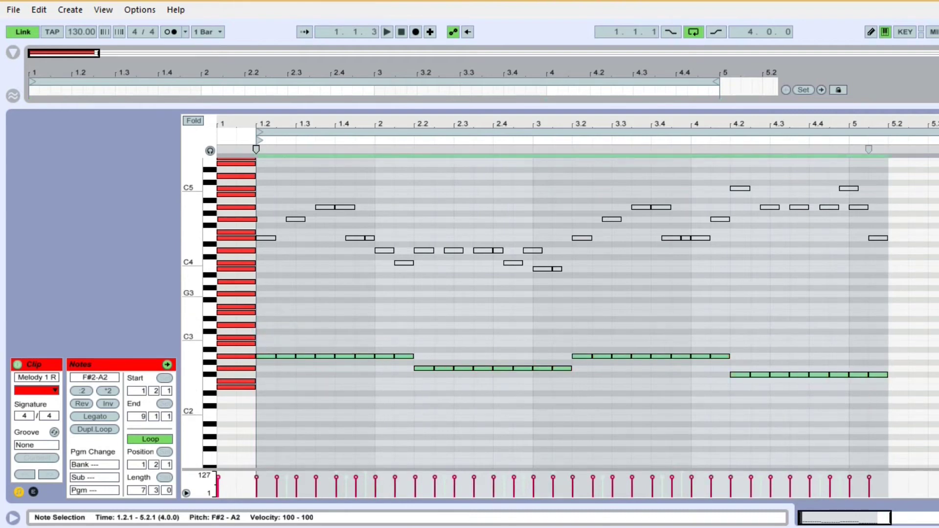
{"action": "left_click", "coordinate": [936, 334]}
{"action": "key", "text": "space"}
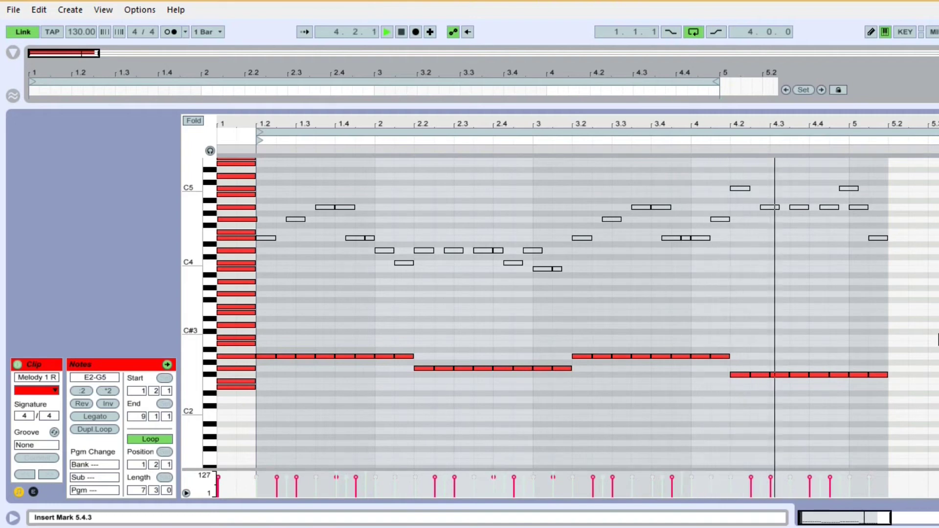
{"action": "key", "text": "space"}
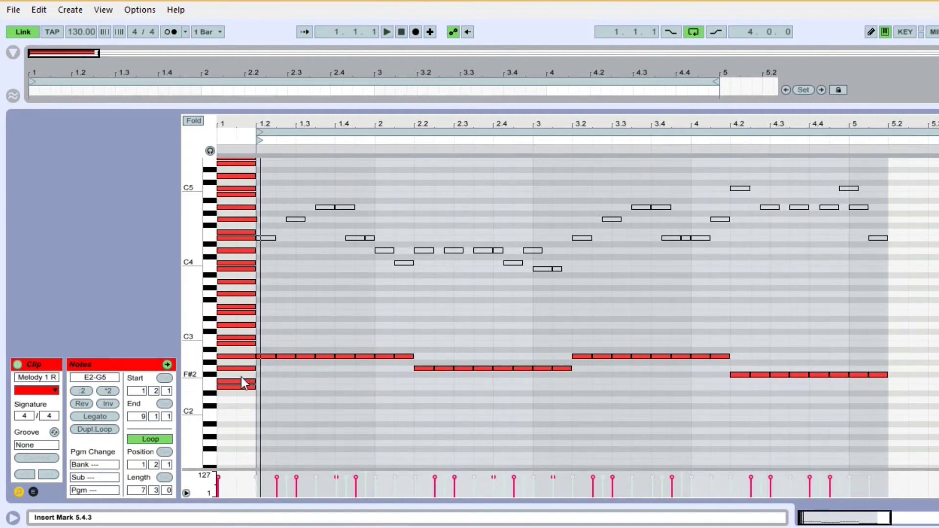
- Transpose the fourth group of eight bass notes down one semitone to F2 and select G2 in the scale-note column
{"action": "left_click", "coordinate": [829, 404]}
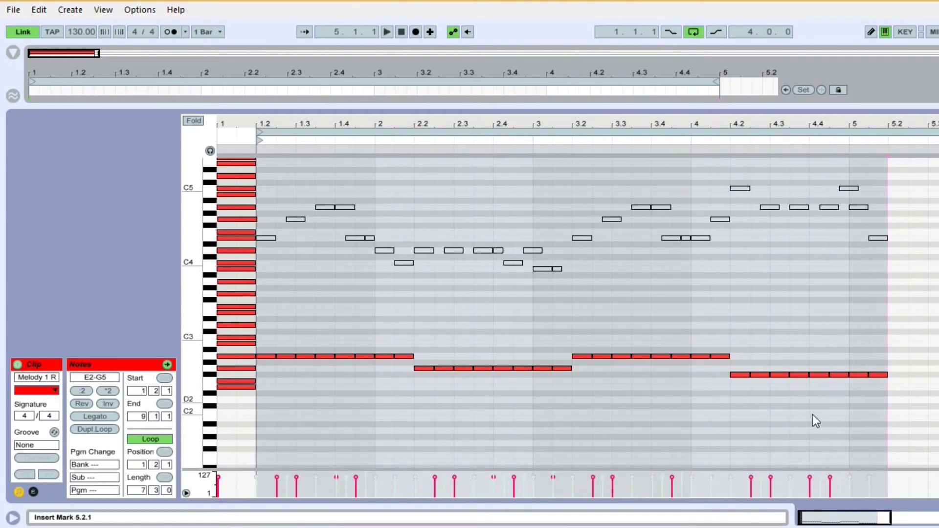
{"action": "left_click_drag", "start_coordinate": [719, 368], "coordinate": [882, 378]}
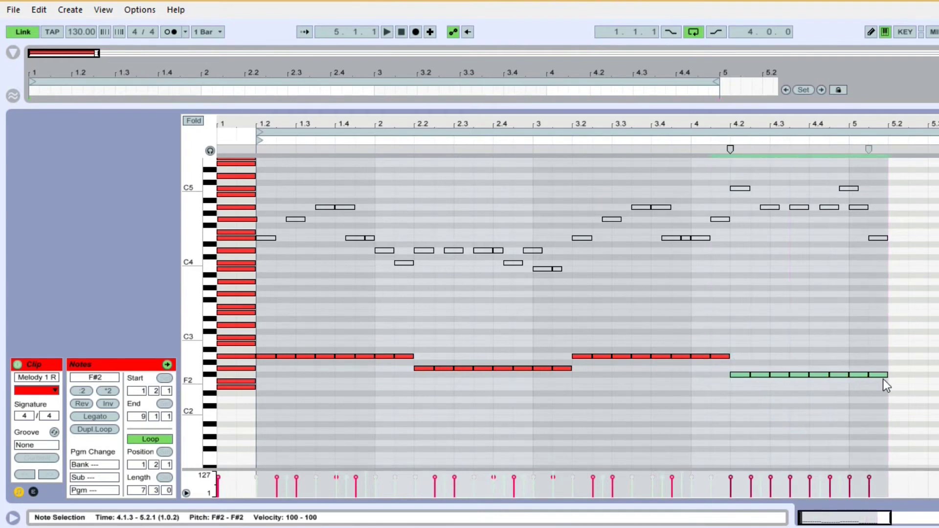
{"action": "key", "text": "Down"}
{"action": "left_click", "coordinate": [236, 368]}
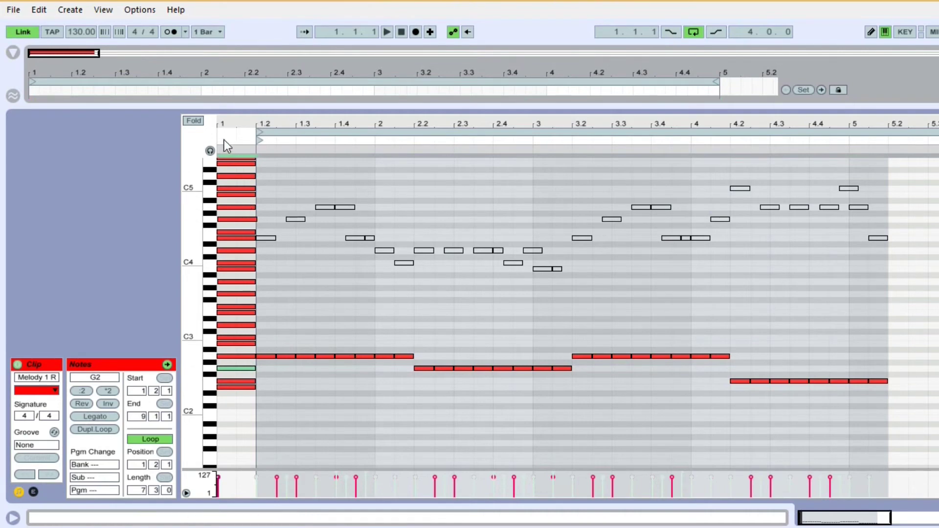
- Fold the piano roll to read the bass pitches, restore the full view and select the bass notes from 1.2.3 to 5.2.1
{"action": "left_click", "coordinate": [193, 122]}
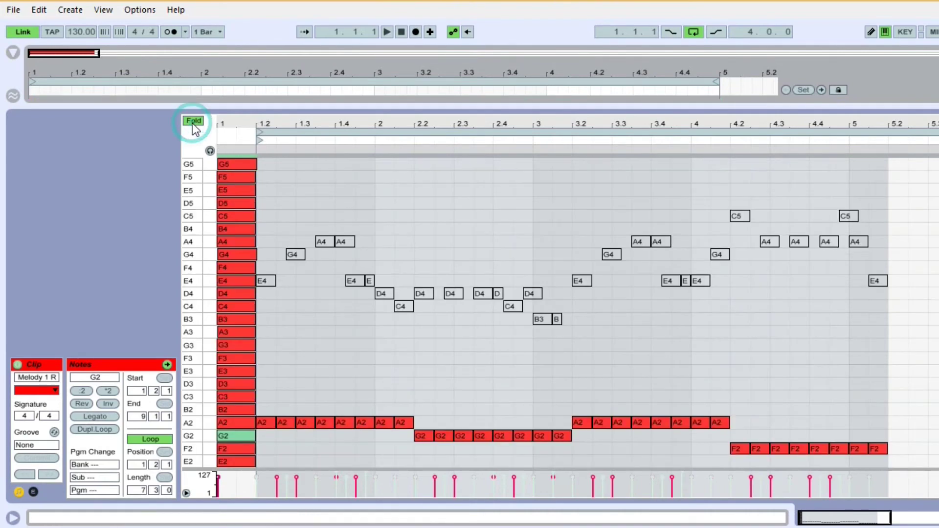
{"action": "left_click", "coordinate": [283, 378]}
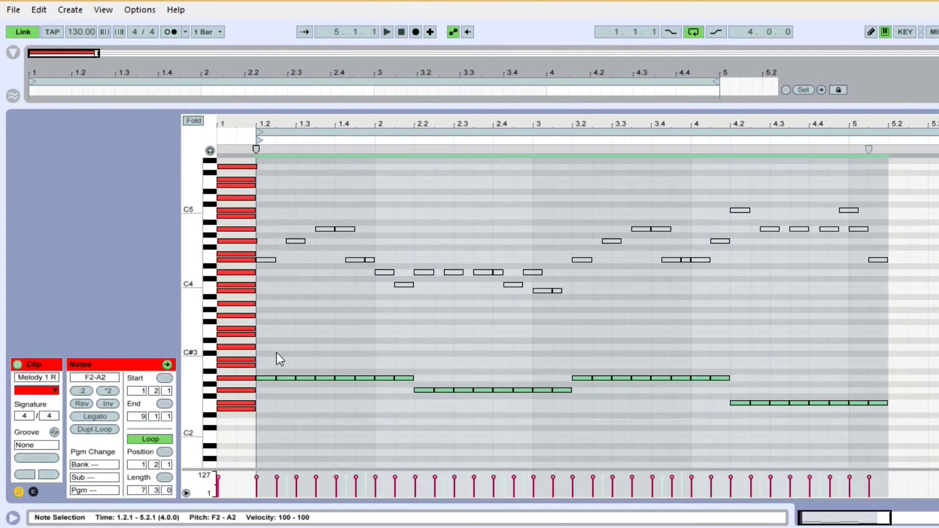
{"action": "left_click_drag", "start_coordinate": [277, 353], "coordinate": [891, 435]}
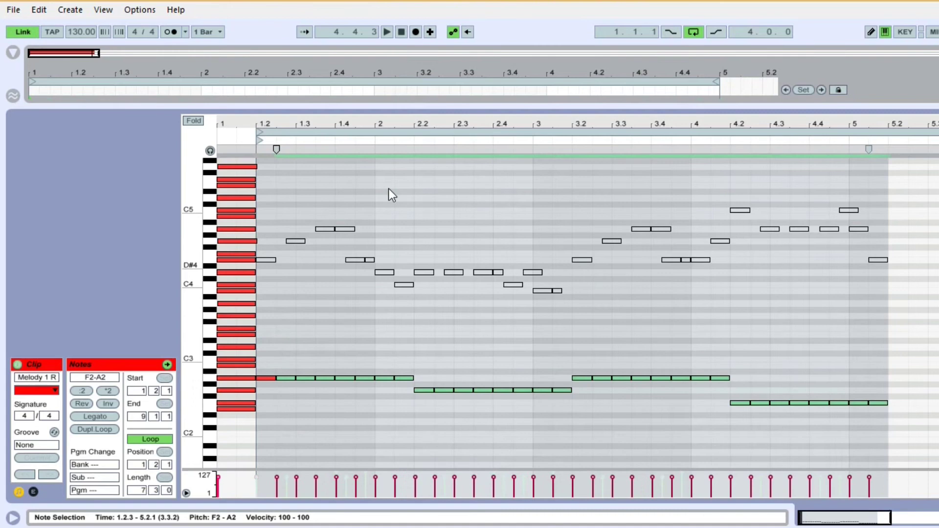
- Return to the arrangement and inspect the Grand Piano devices on the Chords track, leaving the device view closed
{"action": "left_click", "coordinate": [386, 107]}
{"action": "left_click", "coordinate": [319, 280]}
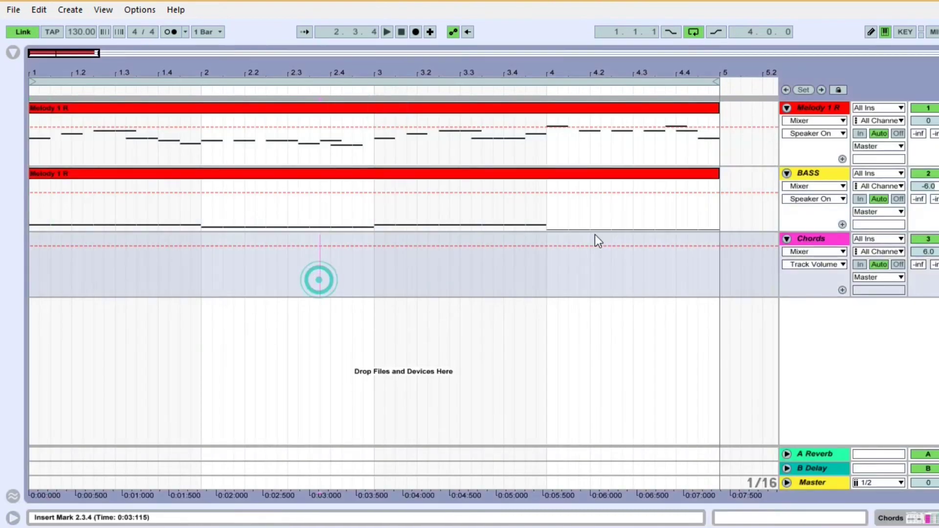
{"action": "left_click", "coordinate": [815, 237]}
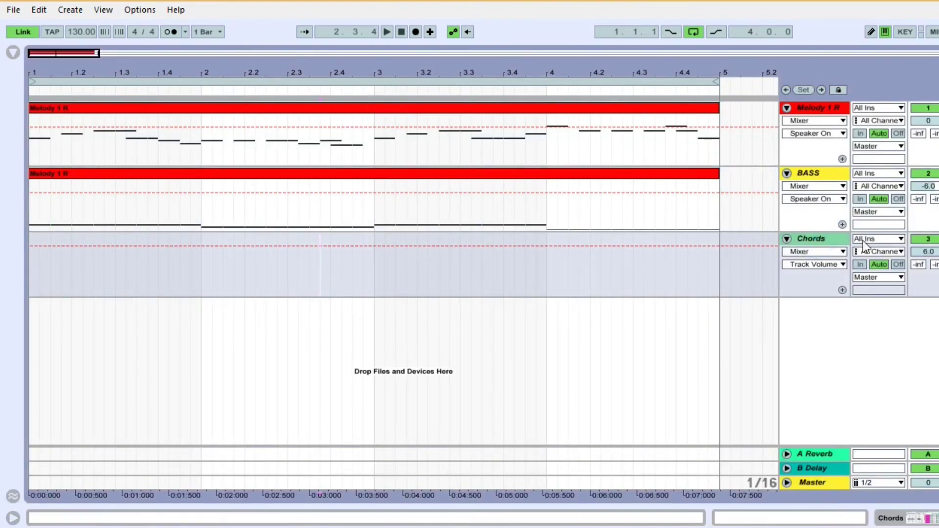
{"action": "double_click", "coordinate": [815, 237]}
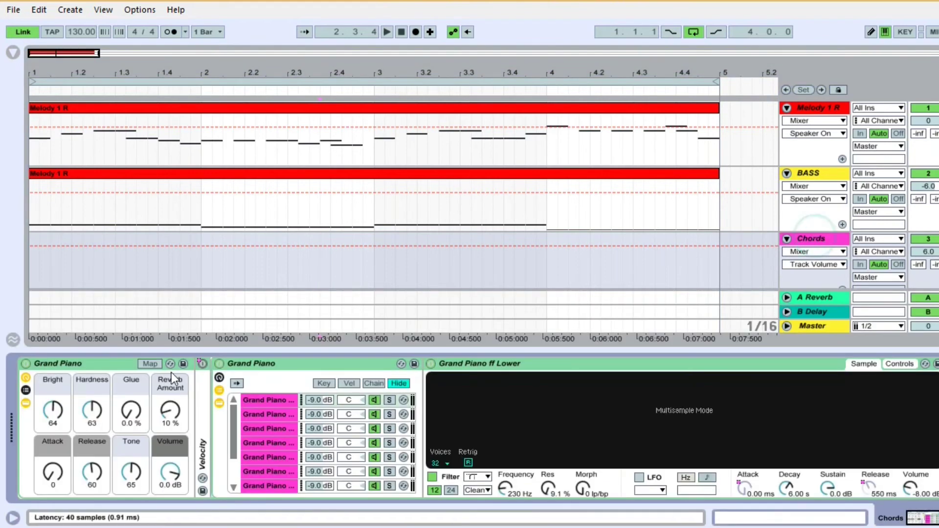
{"action": "left_click", "coordinate": [693, 350]}
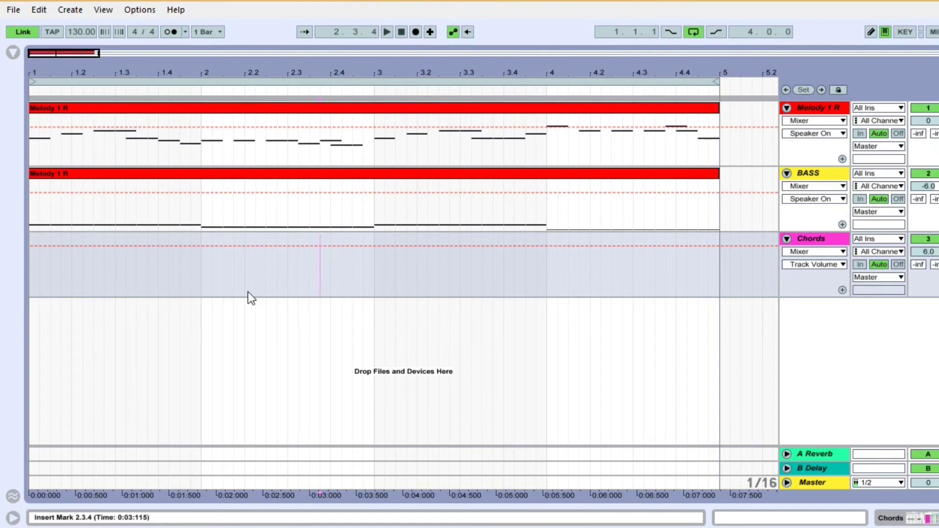
- Copy the bass clip onto the Chords track at bar 1 and deactivate the BASS track
{"action": "left_click", "coordinate": [351, 171]}
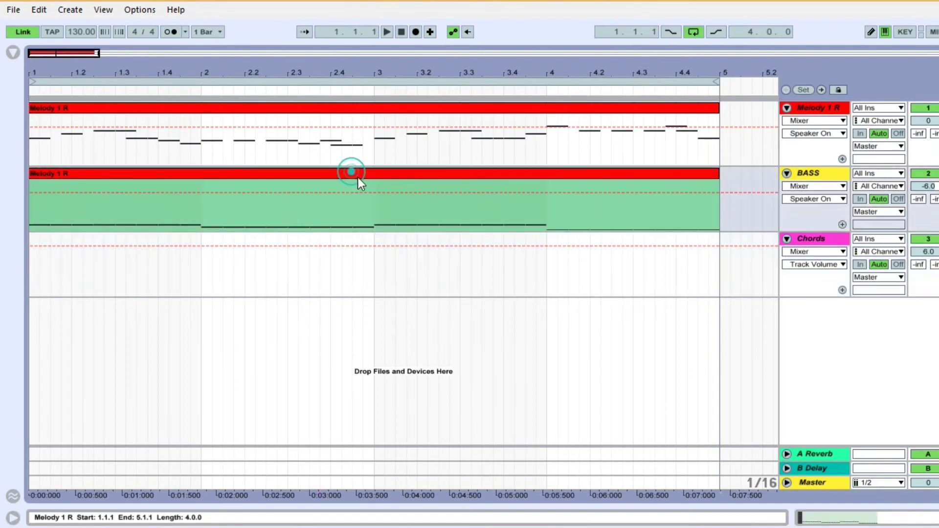
{"action": "left_click_drag", "start_coordinate": [336, 173], "coordinate": [336, 250]}
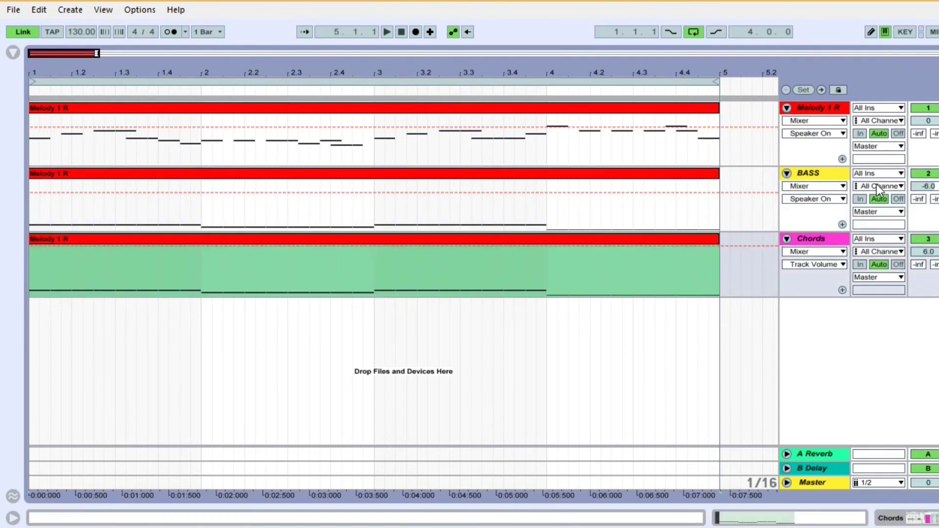
{"action": "left_click", "coordinate": [929, 174]}
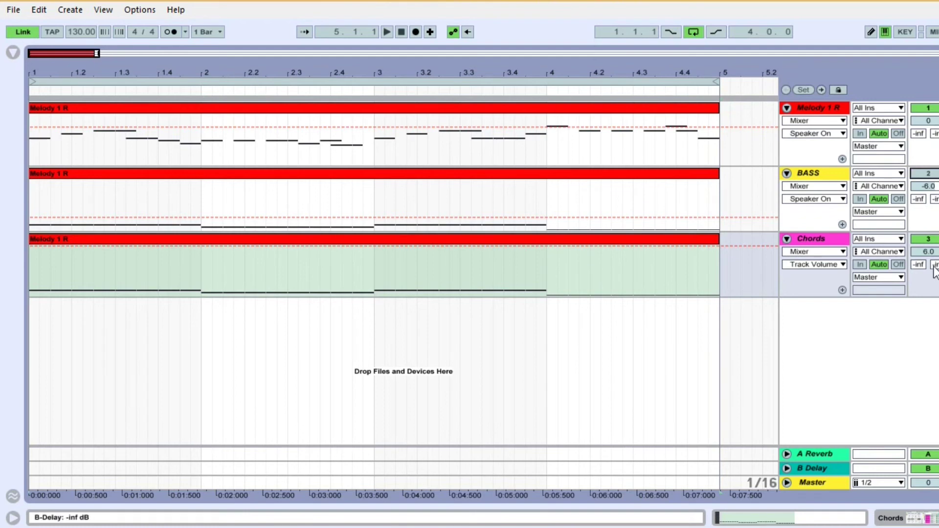
{"action": "left_click", "coordinate": [928, 251]}
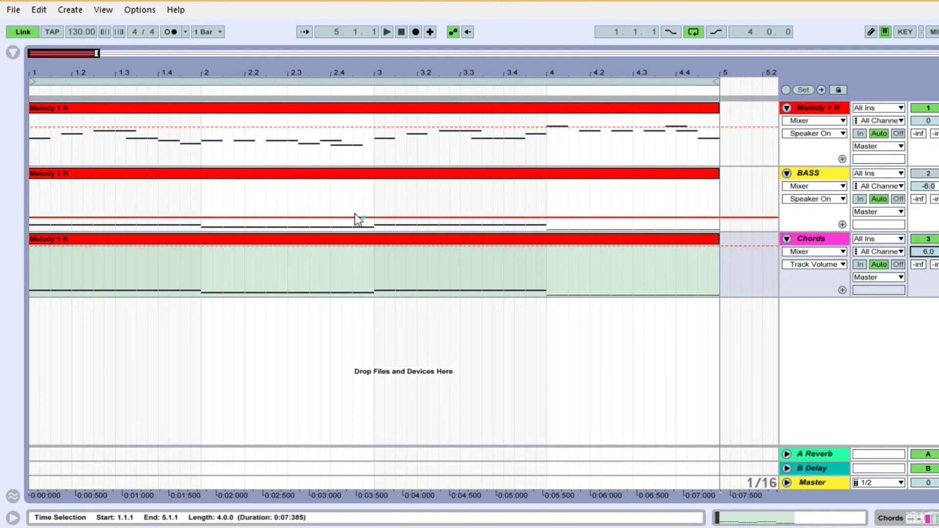
- Open the copied clip on the Chords track and play part of its bass line
{"action": "double_click", "coordinate": [236, 248]}
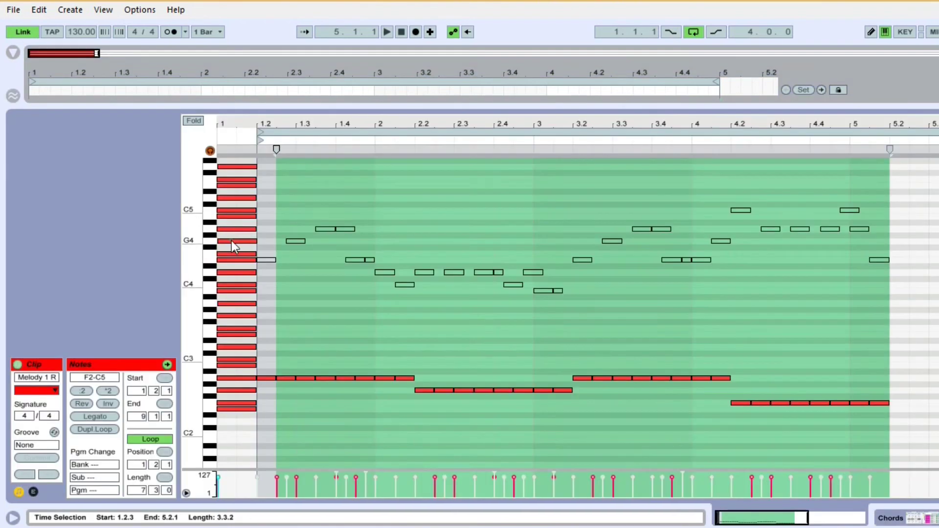
{"action": "left_click", "coordinate": [412, 313]}
{"action": "key", "text": "space"}
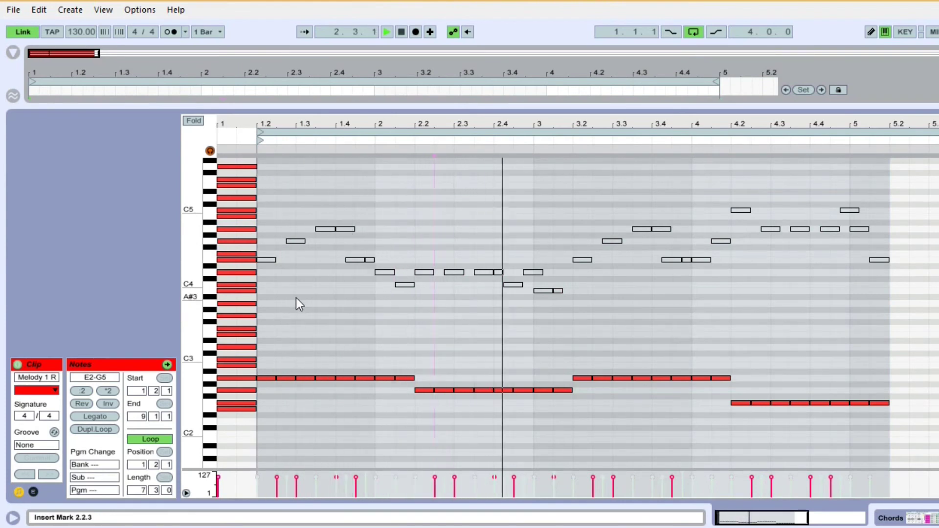
{"action": "key", "text": "space"}
{"action": "left_click", "coordinate": [295, 327]}
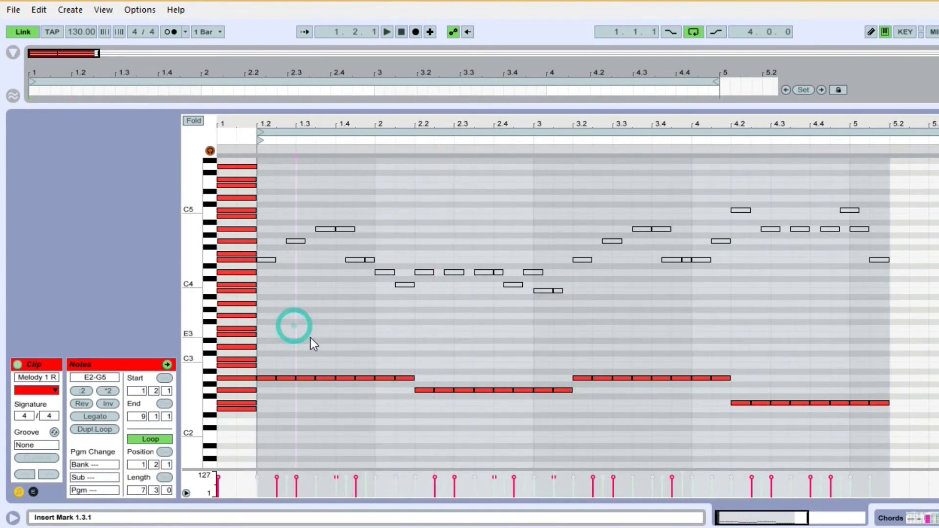
- Switch off note preview and lengthen the first A2 note to one full bar, from 1.2 to 2.2, replacing its repeats
{"action": "left_click", "coordinate": [268, 378]}
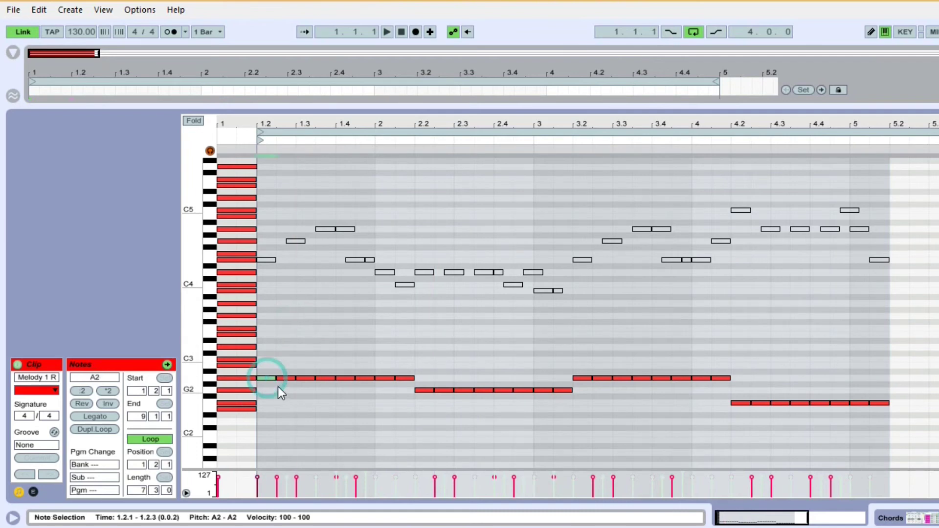
{"action": "left_click", "coordinate": [210, 151]}
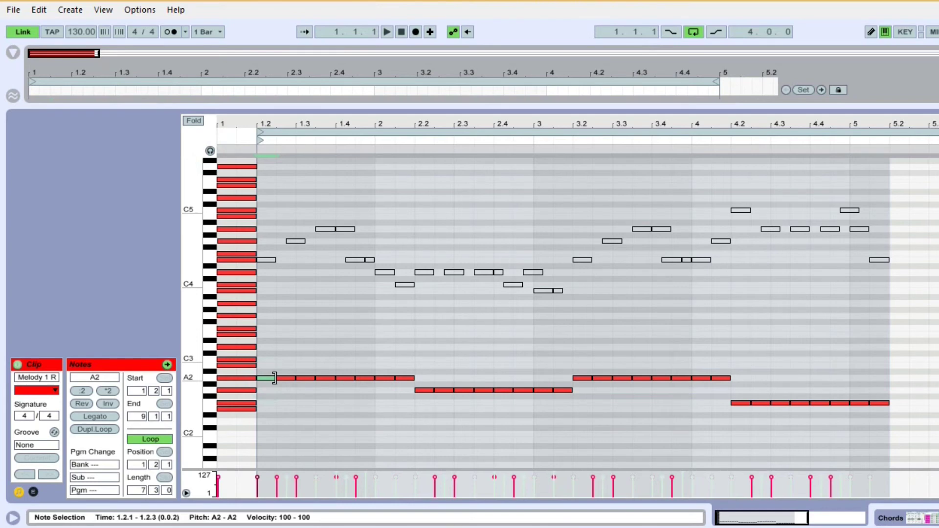
{"action": "left_click_drag", "start_coordinate": [274, 378], "coordinate": [407, 382]}
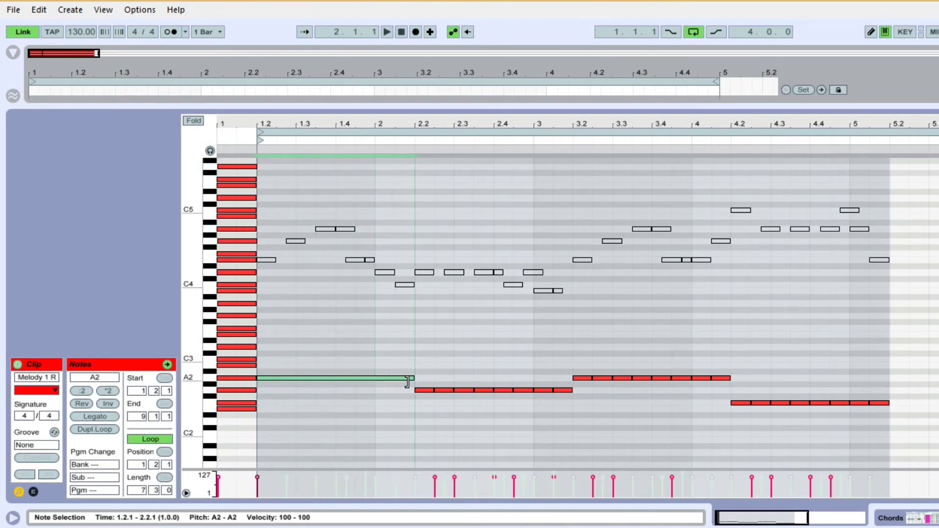
{"action": "left_click", "coordinate": [334, 407]}
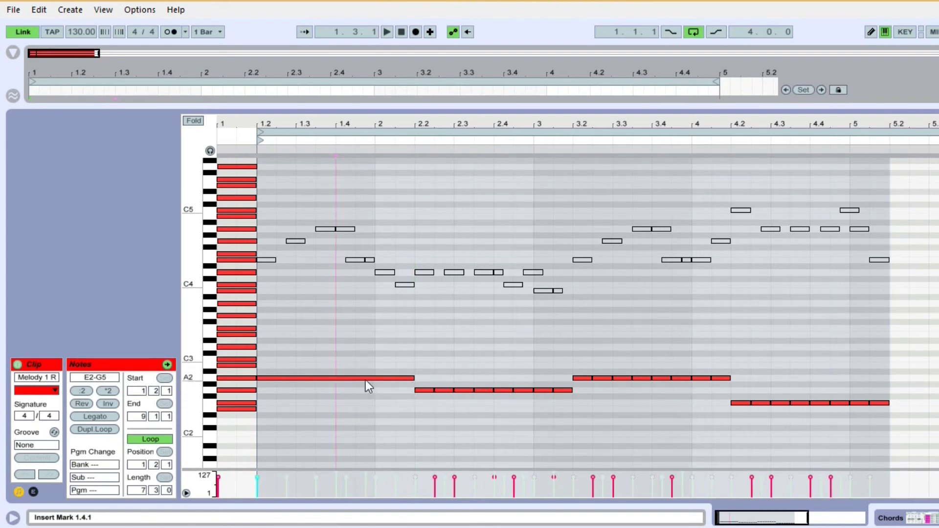
{"action": "left_click_drag", "start_coordinate": [295, 346], "coordinate": [363, 406]}
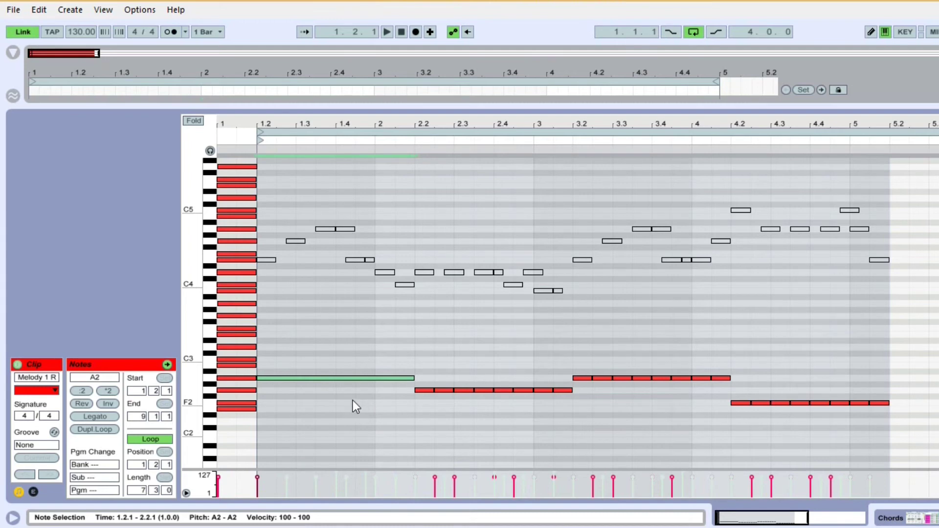
- Lengthen the first note of the remaining G2, A2 and F2 groups to one bar each, replacing their repeated notes
{"action": "left_click", "coordinate": [425, 389]}
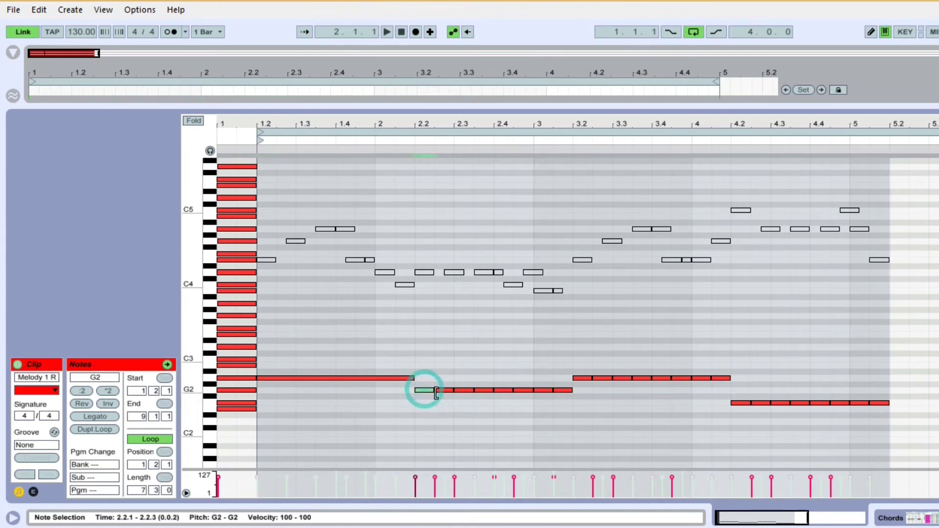
{"action": "left_click_drag", "start_coordinate": [432, 389], "coordinate": [730, 378]}
{"action": "left_click", "coordinate": [579, 378]}
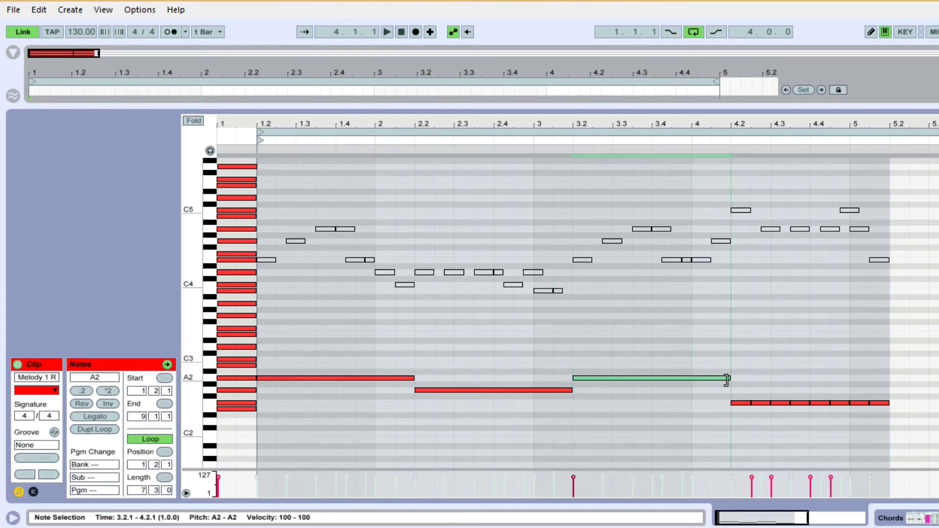
{"action": "left_click", "coordinate": [743, 404]}
{"action": "left_click_drag", "start_coordinate": [747, 404], "coordinate": [883, 404]}
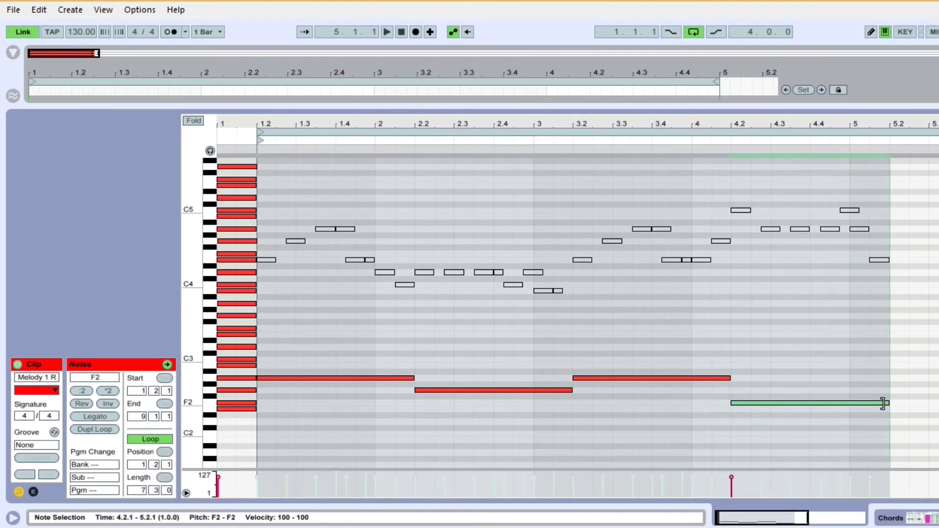
- Select the four one-bar notes, play them with the melody and clear the selection
{"action": "left_click", "coordinate": [622, 438]}
{"action": "left_click", "coordinate": [323, 353]}
{"action": "left_click_drag", "start_coordinate": [287, 350], "coordinate": [898, 440]}
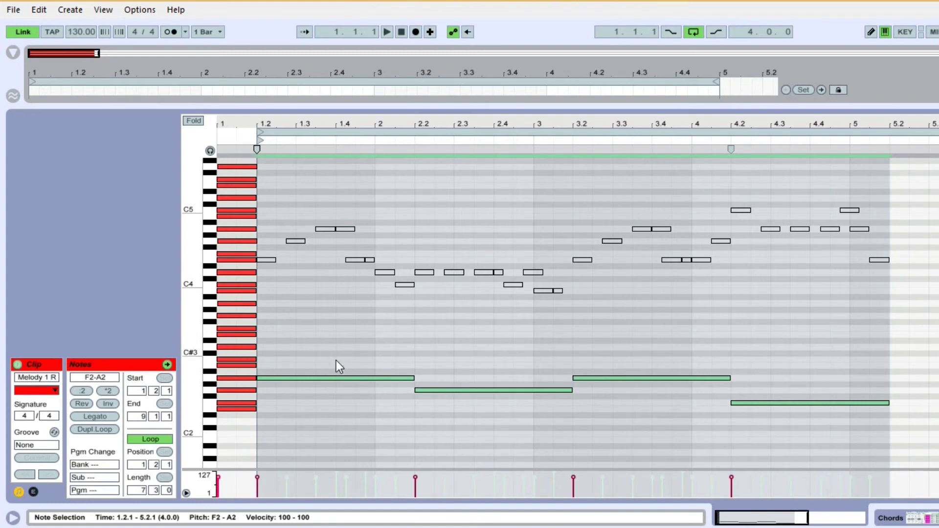
{"action": "key", "text": "space"}
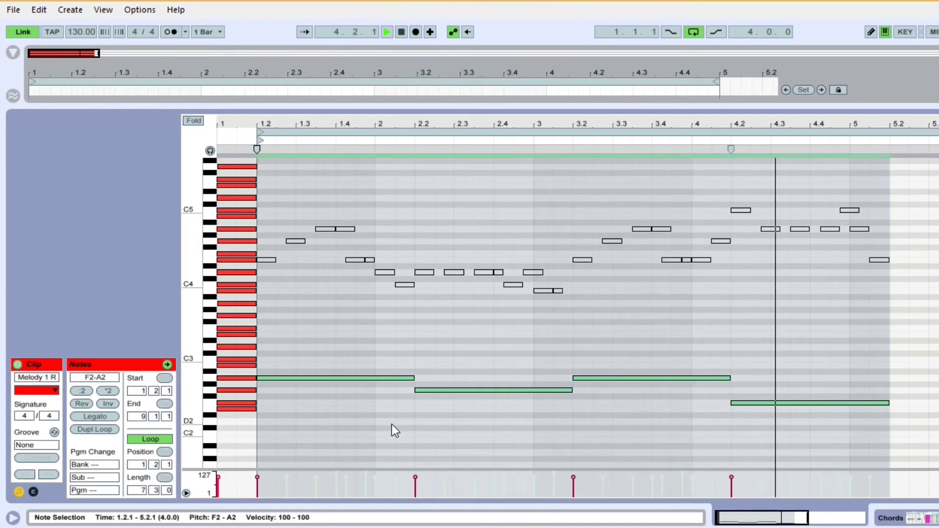
{"action": "key", "text": "space"}
{"action": "left_click", "coordinate": [365, 419]}
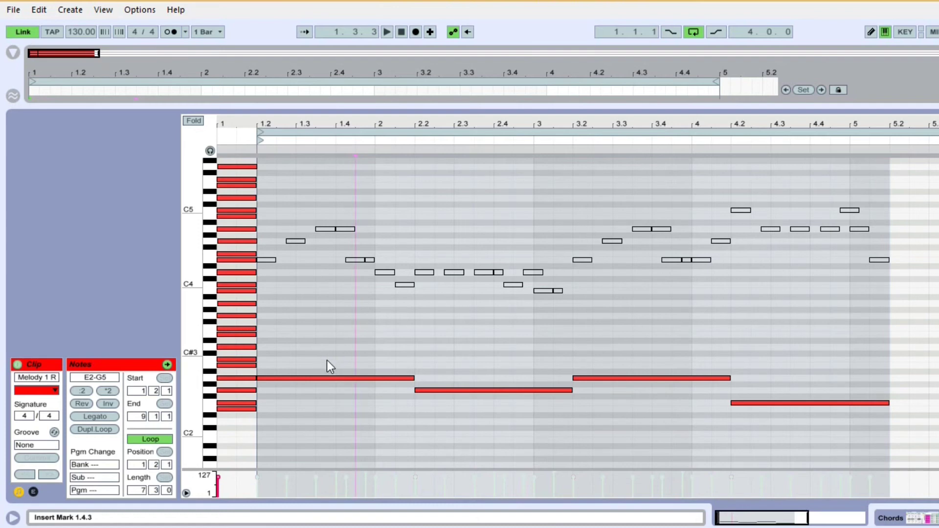
- Select the first one-bar A2 note and examine the scale notes above its start at 1.2
{"action": "left_click", "coordinate": [314, 376]}
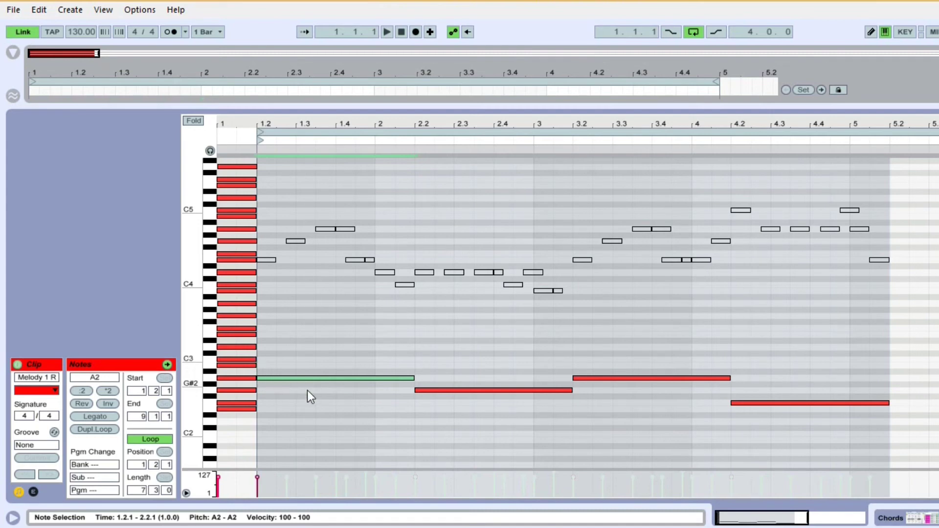
{"action": "left_click", "coordinate": [278, 381]}
{"action": "left_click", "coordinate": [268, 381]}
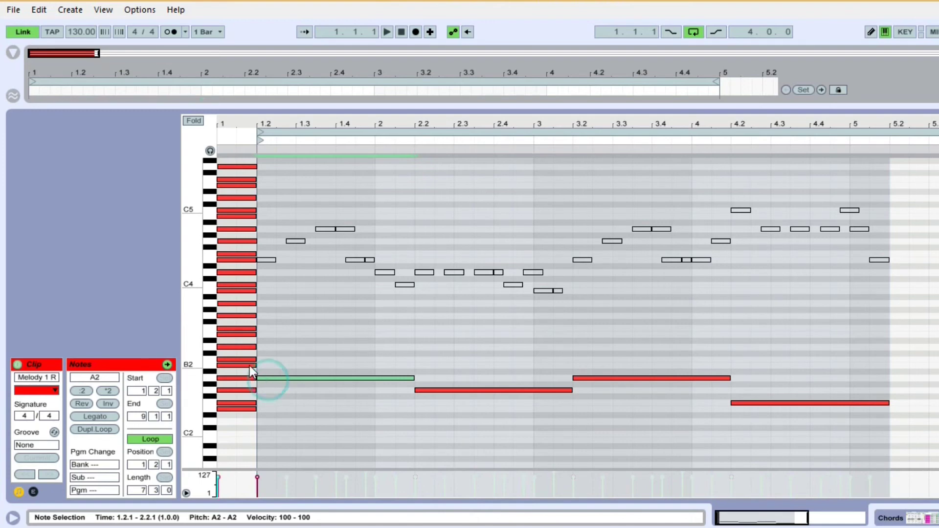
{"action": "left_click", "coordinate": [269, 366]}
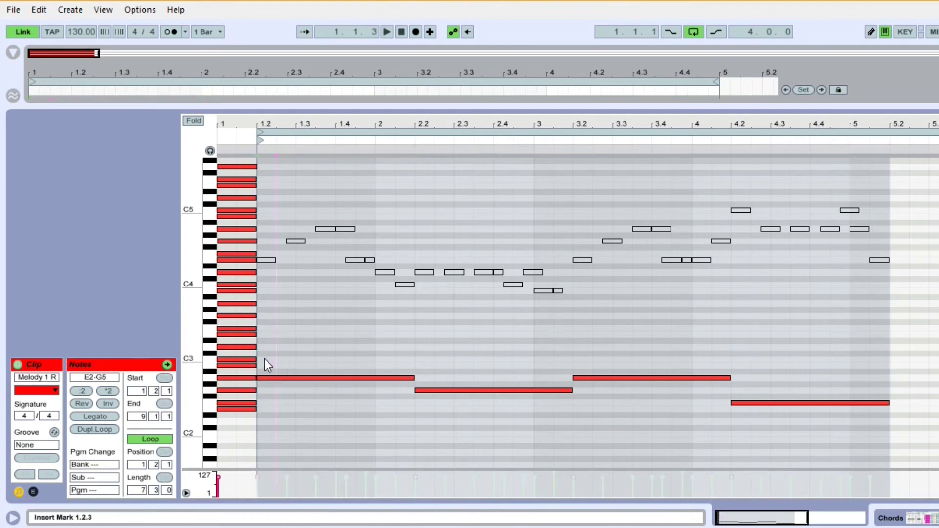
{"action": "left_click", "coordinate": [265, 359]}
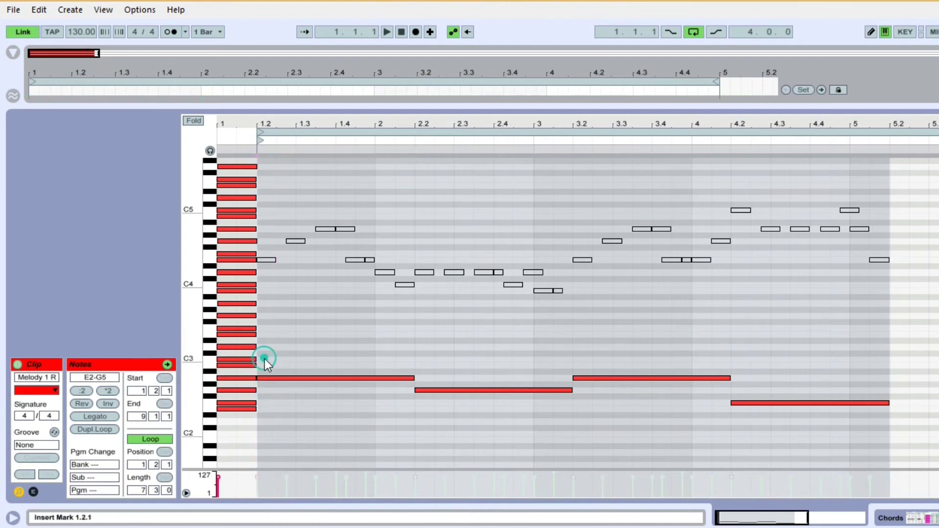
- Count up the scale-note column from A2 and copy the first one-bar A2 note up to C3
{"action": "left_click", "coordinate": [231, 380]}
{"action": "left_click", "coordinate": [237, 365]}
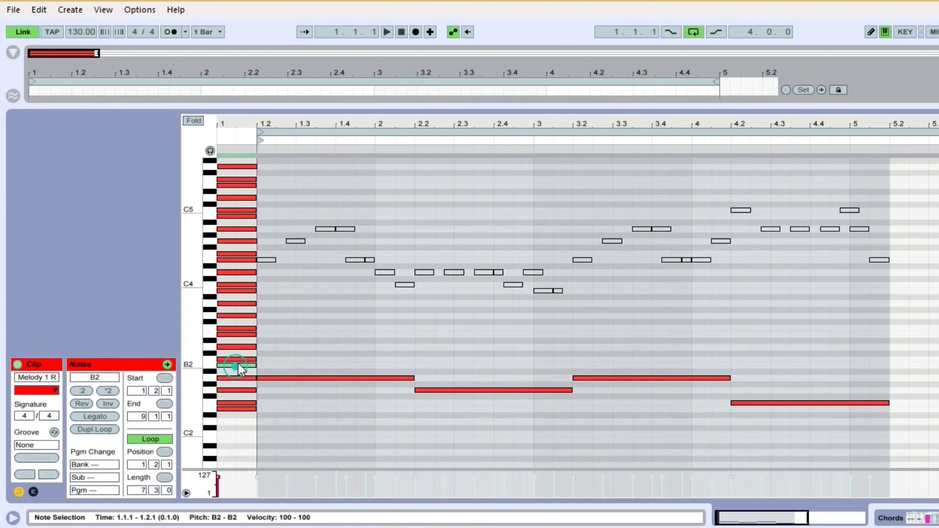
{"action": "left_click", "coordinate": [237, 361]}
{"action": "left_click", "coordinate": [266, 360]}
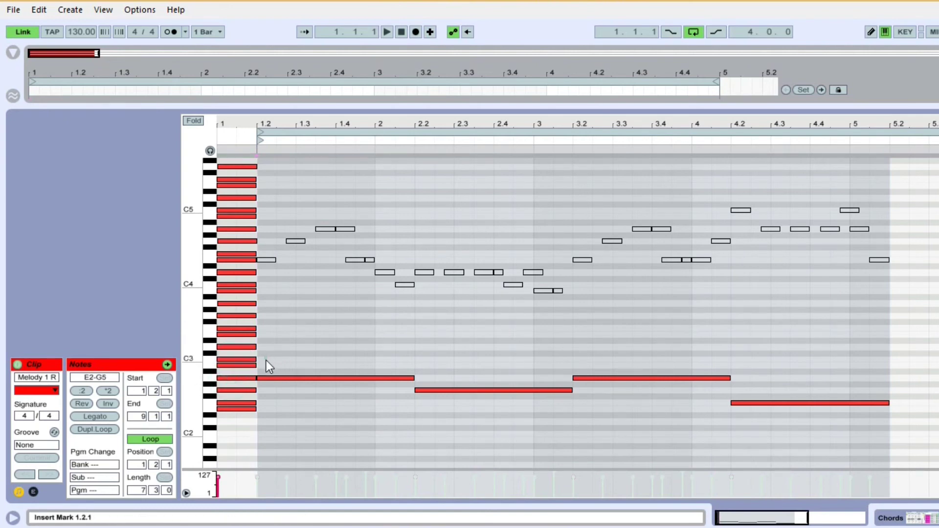
{"action": "left_click", "coordinate": [285, 378]}
{"action": "left_click_drag", "start_coordinate": [281, 379], "coordinate": [281, 362]}
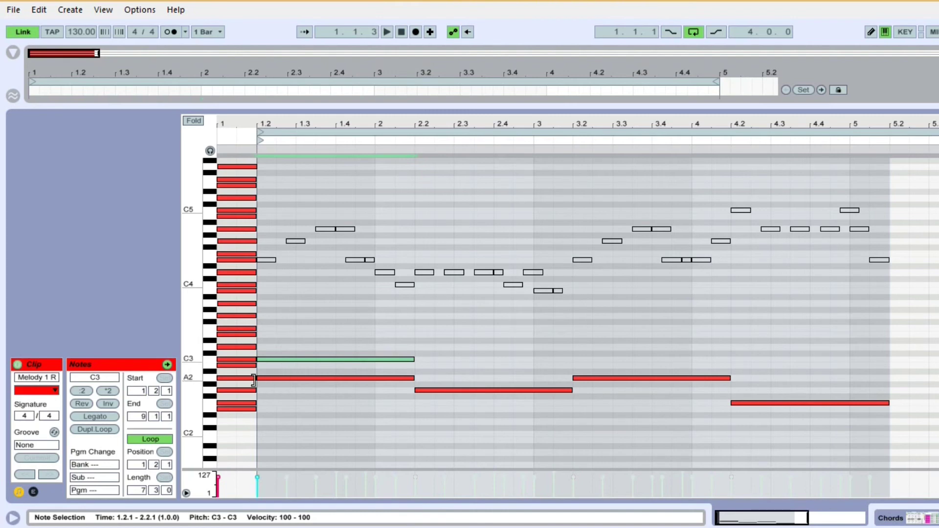
- Copy a one-bar note up to E3 to complete the A2–C3–E3 chord at 1.2, and play it
{"action": "double_click", "coordinate": [245, 360]}
{"action": "left_click_drag", "start_coordinate": [245, 358], "coordinate": [283, 335]}
{"action": "left_click", "coordinate": [286, 359]}
{"action": "key", "text": "space"}
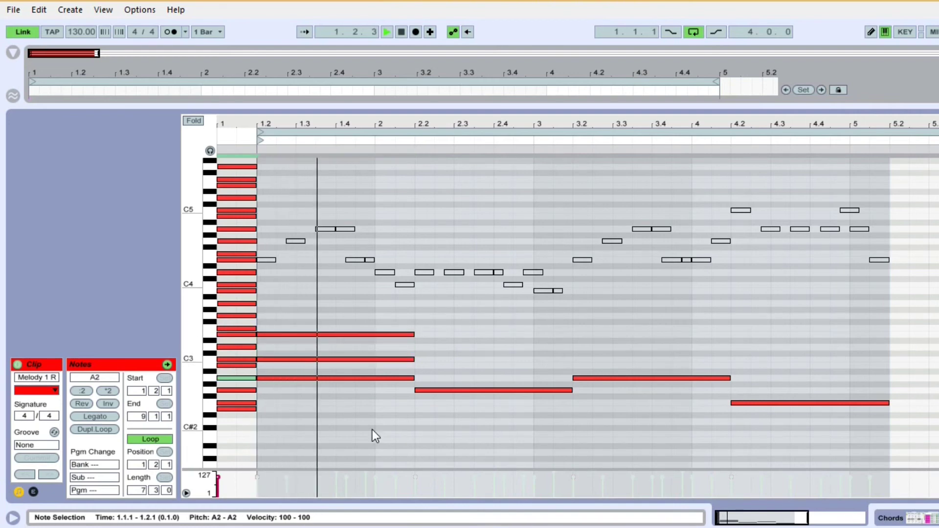
{"action": "key", "text": "space"}
{"action": "left_click", "coordinate": [299, 360]}
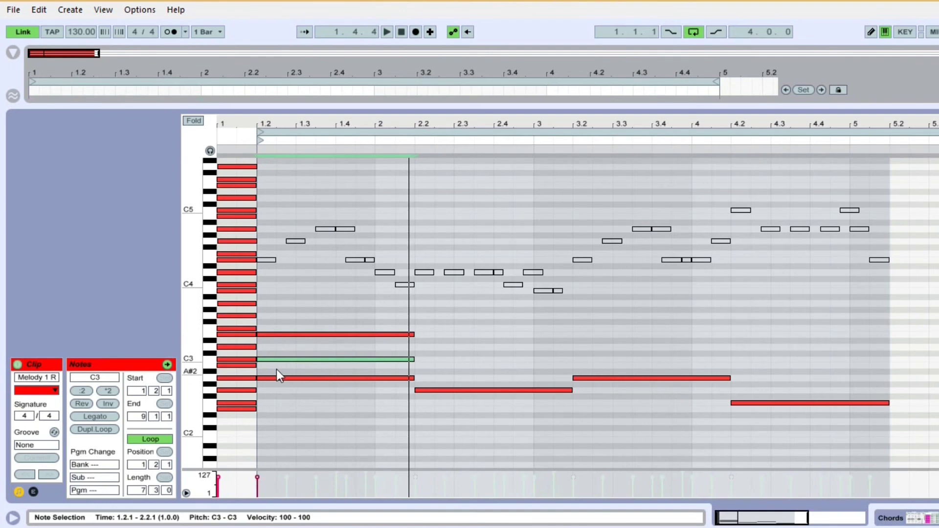
- Copy the one-bar G2 note at 2.2 up to B2 and D3 as a chord, and play it
{"action": "left_click", "coordinate": [480, 361]}
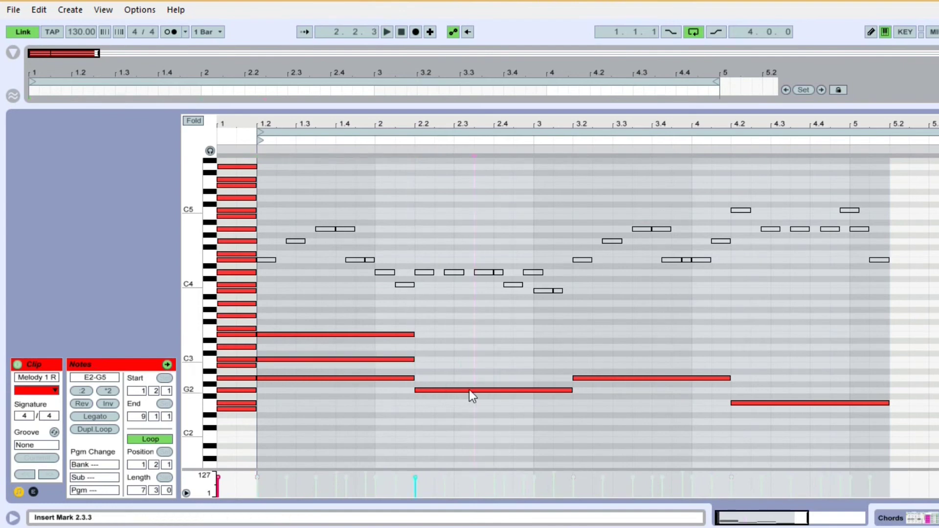
{"action": "left_click", "coordinate": [459, 389]}
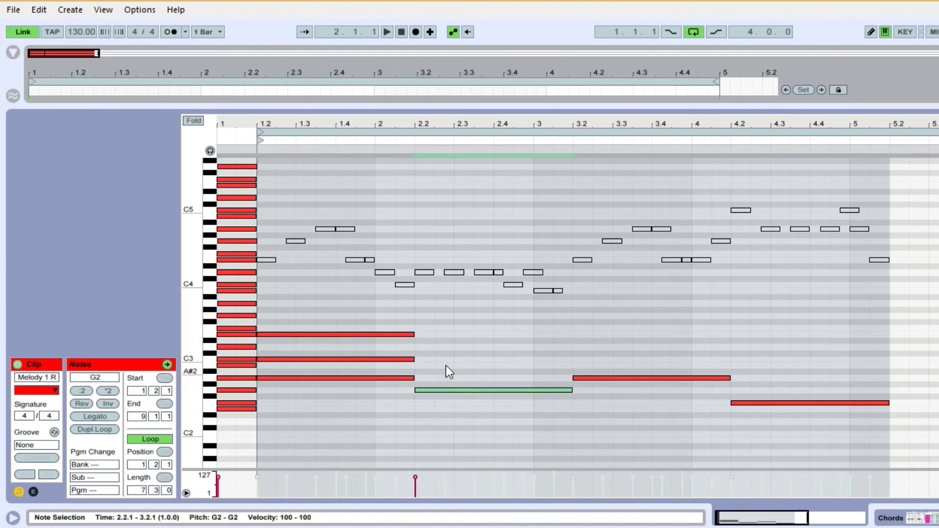
{"action": "left_click_drag", "start_coordinate": [452, 392], "coordinate": [453, 359]}
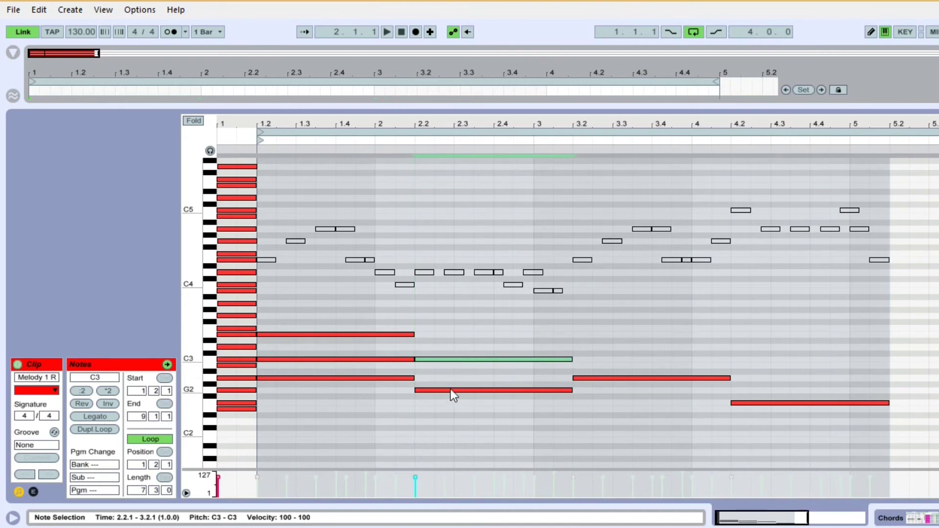
{"action": "left_click_drag", "start_coordinate": [446, 360], "coordinate": [451, 367]}
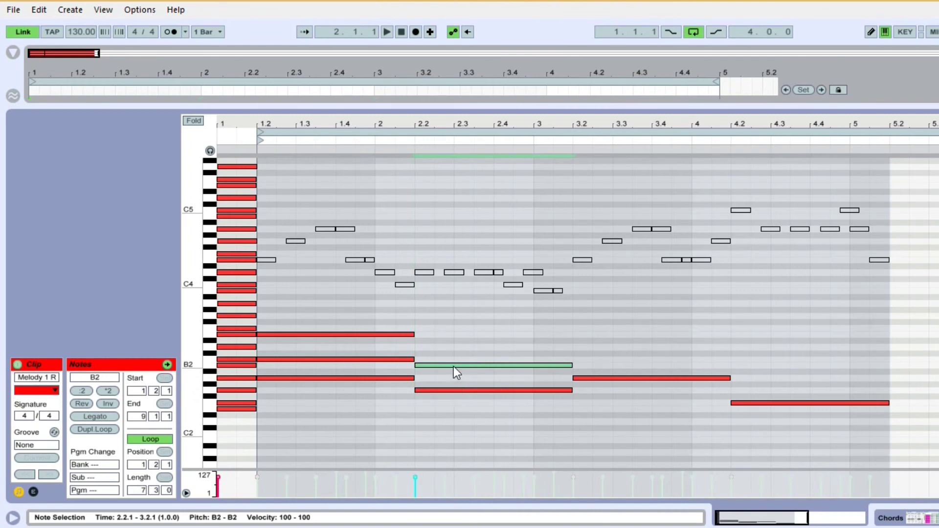
{"action": "left_click_drag", "start_coordinate": [456, 367], "coordinate": [458, 346]}
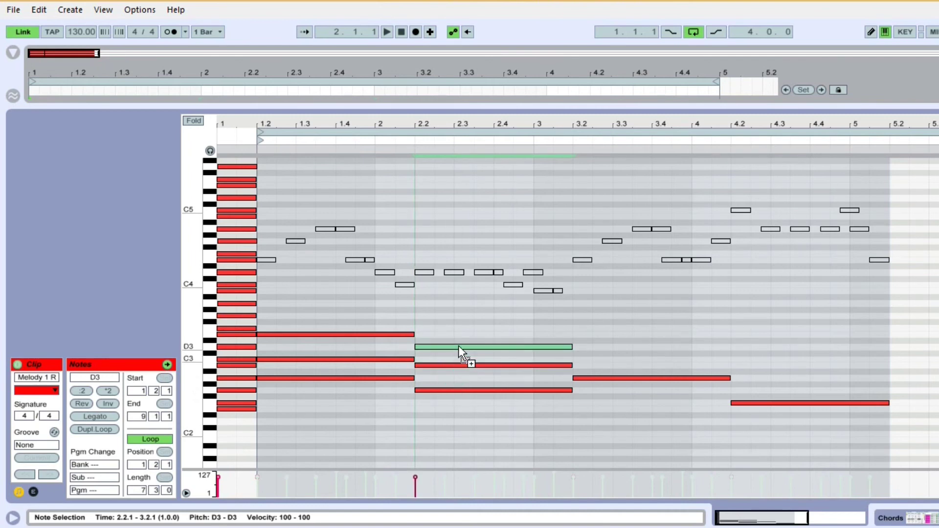
{"action": "key", "text": "space"}
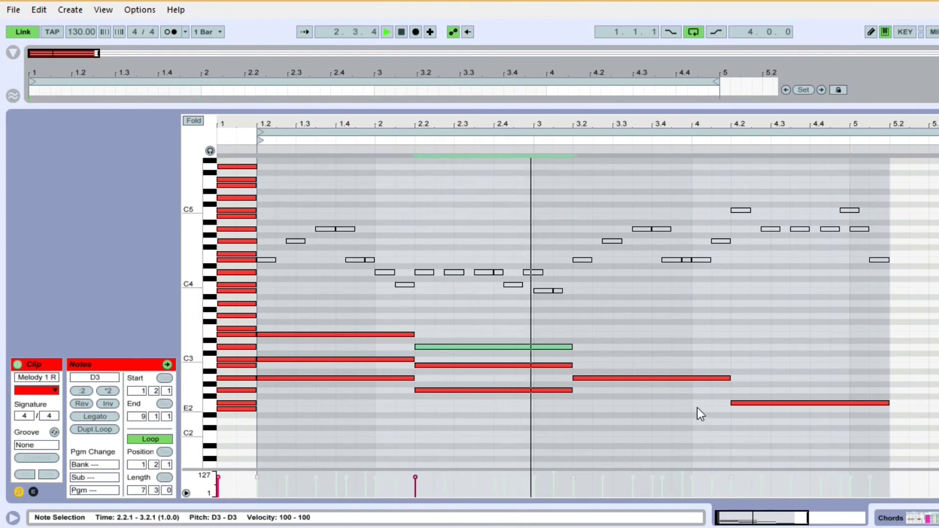
{"action": "key", "text": "space"}
- Copy the one-bar A2 note at 3.2 up to C3 and E3, play it and compare it with the first chord
{"action": "left_click", "coordinate": [616, 378]}
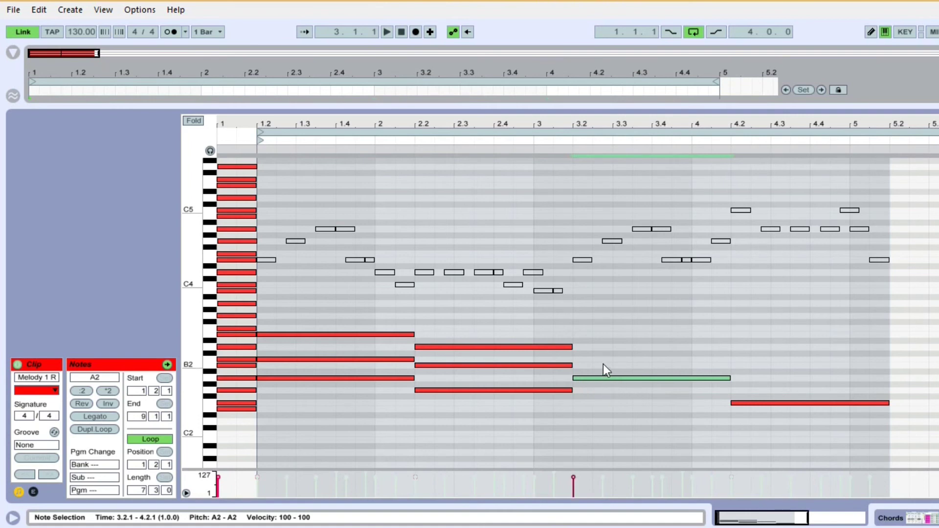
{"action": "left_click", "coordinate": [610, 368]}
{"action": "left_click_drag", "start_coordinate": [613, 377], "coordinate": [610, 336]}
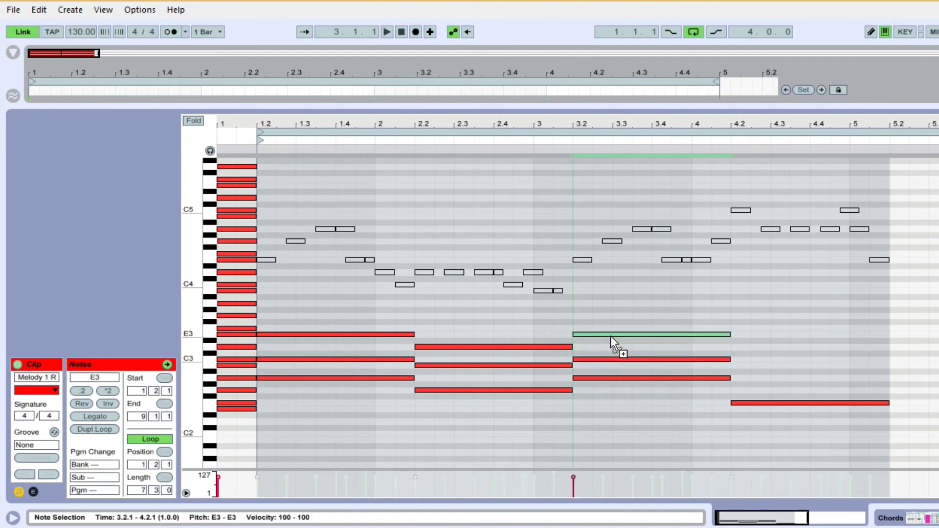
{"action": "key", "text": "space"}
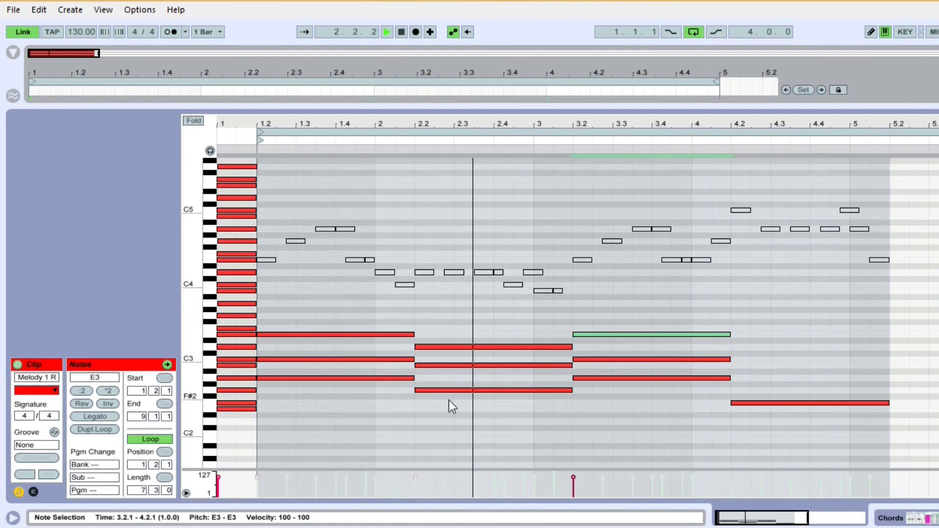
{"action": "key", "text": "space"}
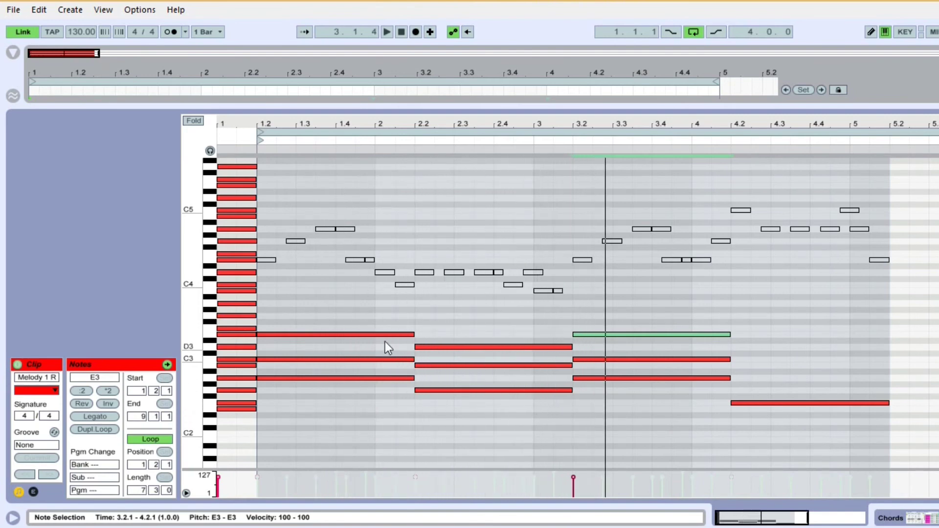
{"action": "left_click_drag", "start_coordinate": [333, 325], "coordinate": [346, 383]}
{"action": "left_click_drag", "start_coordinate": [708, 308], "coordinate": [721, 386]}
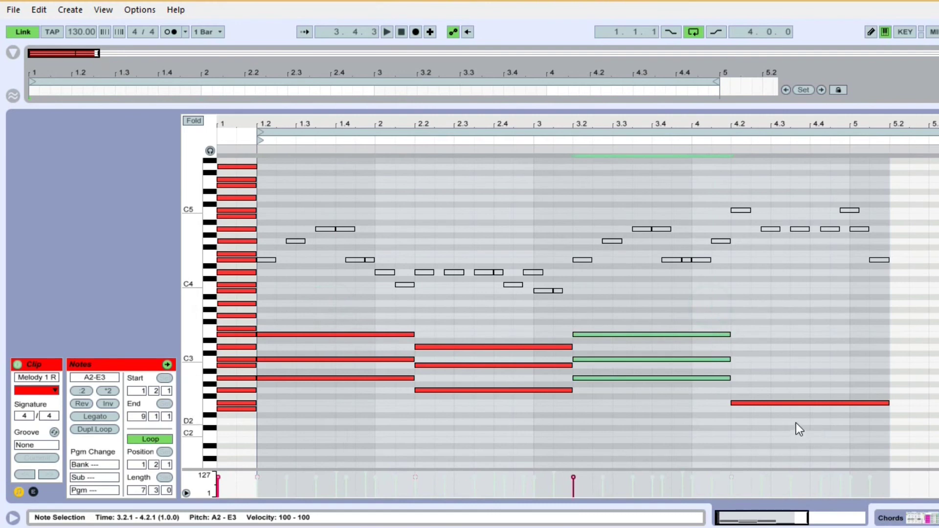
- Copy the one-bar F2 note at 4.2 up to A2 and C3, and play the chords
{"action": "left_click", "coordinate": [788, 408]}
{"action": "left_click", "coordinate": [792, 403]}
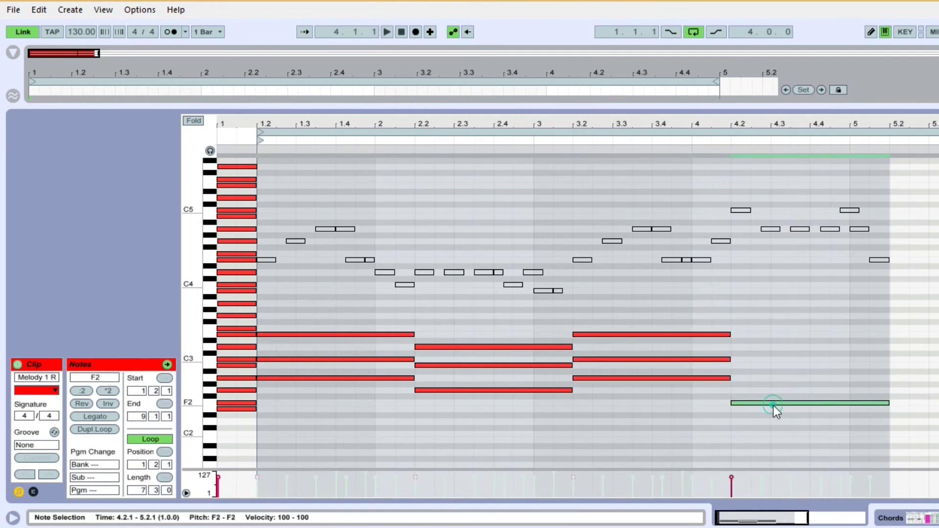
{"action": "left_click_drag", "start_coordinate": [772, 406], "coordinate": [770, 358]}
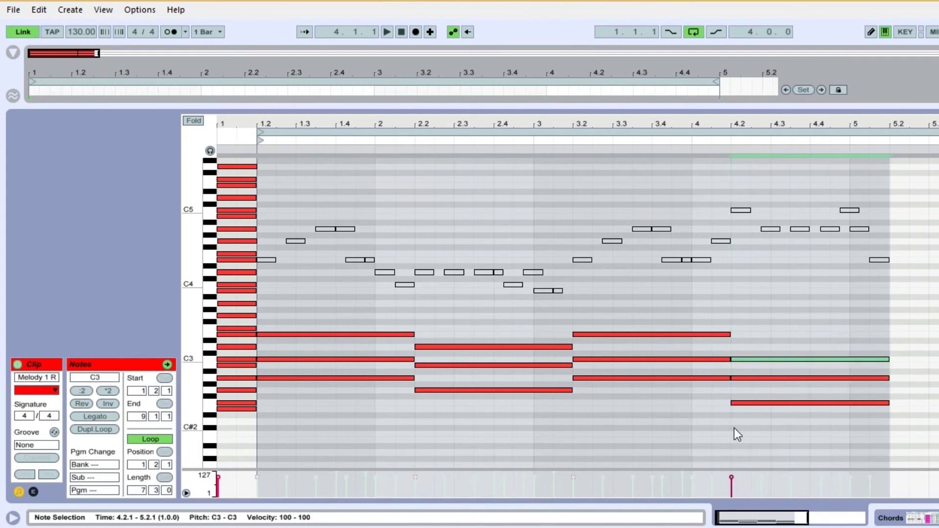
{"action": "key", "text": "space"}
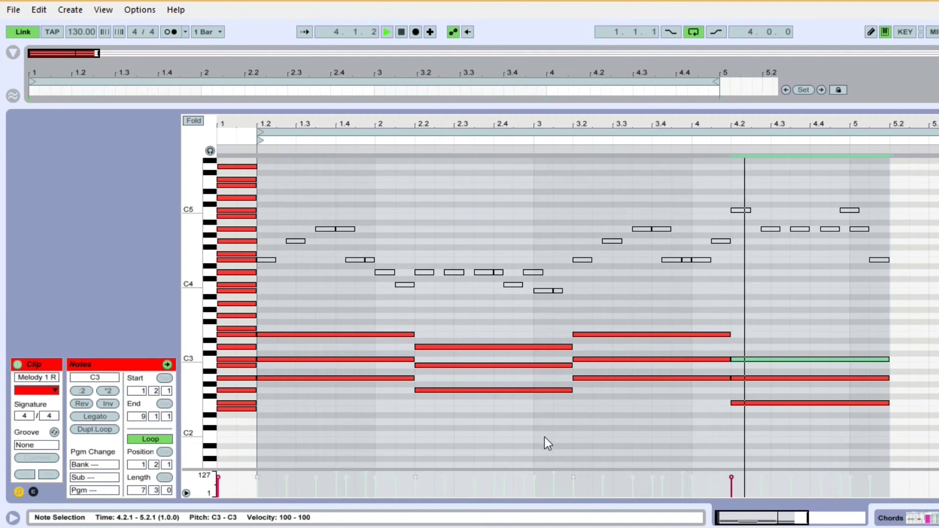
{"action": "key", "text": "space"}
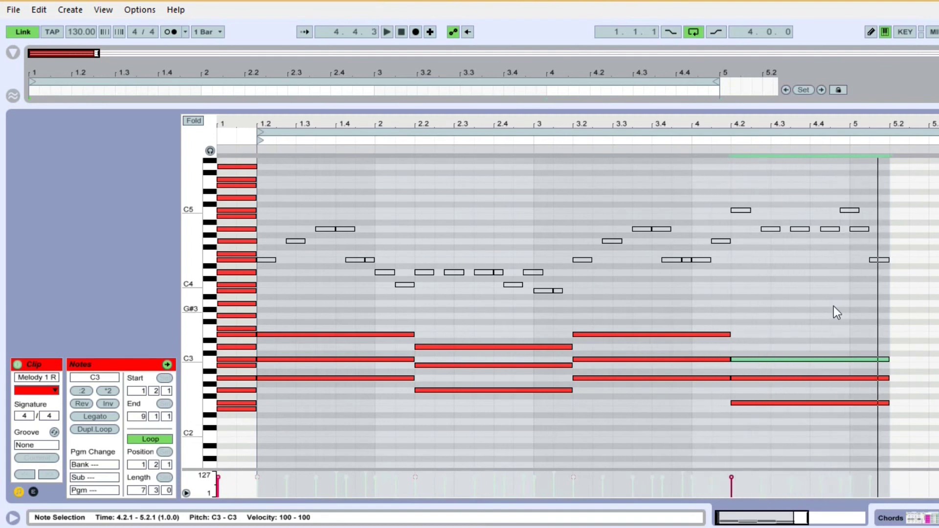
{"action": "left_click", "coordinate": [853, 281]}
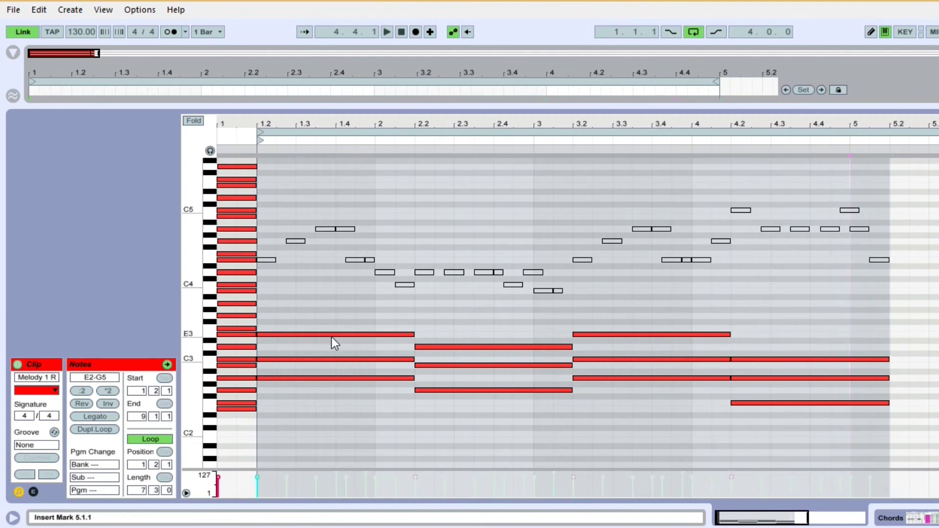
- Undo all the added chord notes back to the four one-bar root notes
{"action": "key", "text": "ctrl+z"}
{"action": "key", "text": "ctrl+z"}
{"action": "key", "text": "ctrl+z"}
{"action": "key", "text": "ctrl+z"}
{"action": "key", "text": "ctrl+z"}
{"action": "key", "text": "ctrl+z"}
{"action": "key", "text": "ctrl+z"}
{"action": "key", "text": "ctrl+z"}
{"action": "key", "text": "ctrl+z"}
{"action": "key", "text": "ctrl+z"}
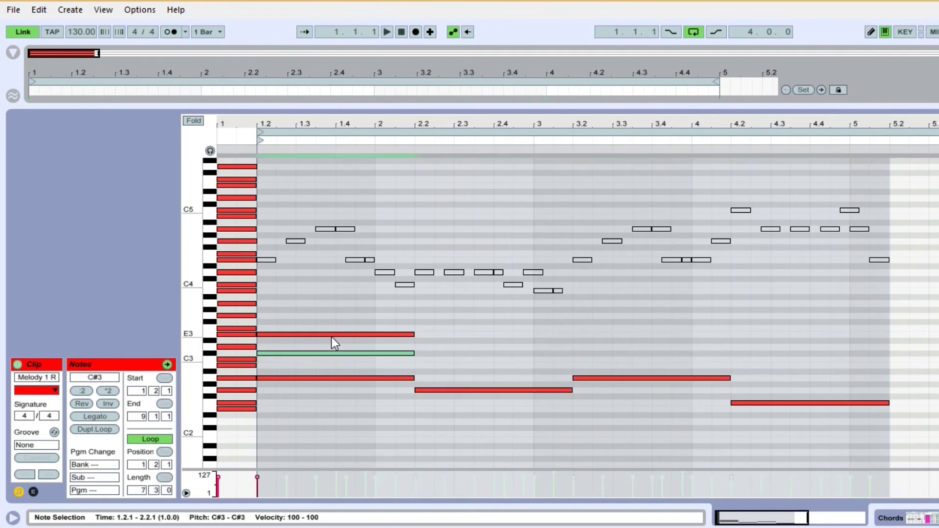
{"action": "left_click", "coordinate": [627, 330]}
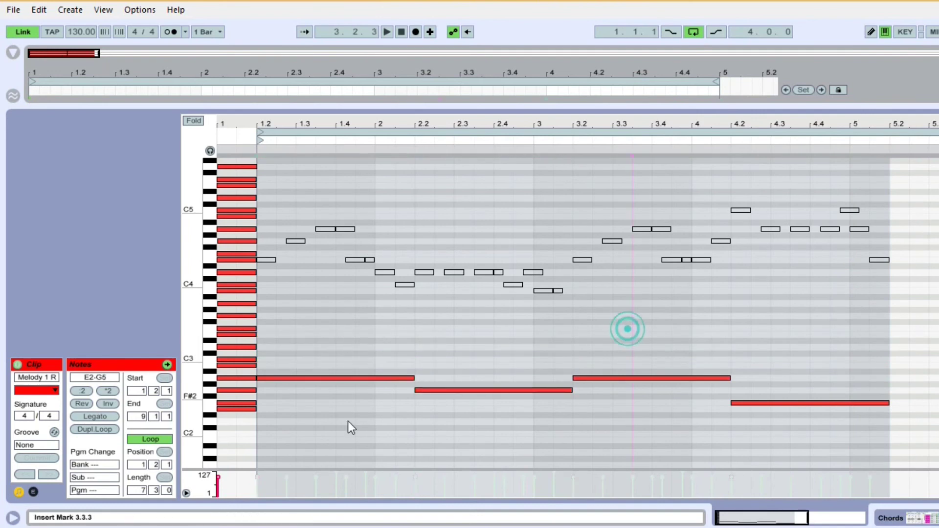
- Select the four one-bar root notes to review them, and clear the selection
{"action": "left_click_drag", "start_coordinate": [291, 348], "coordinate": [491, 444]}
{"action": "left_click_drag", "start_coordinate": [665, 456], "coordinate": [828, 444]}
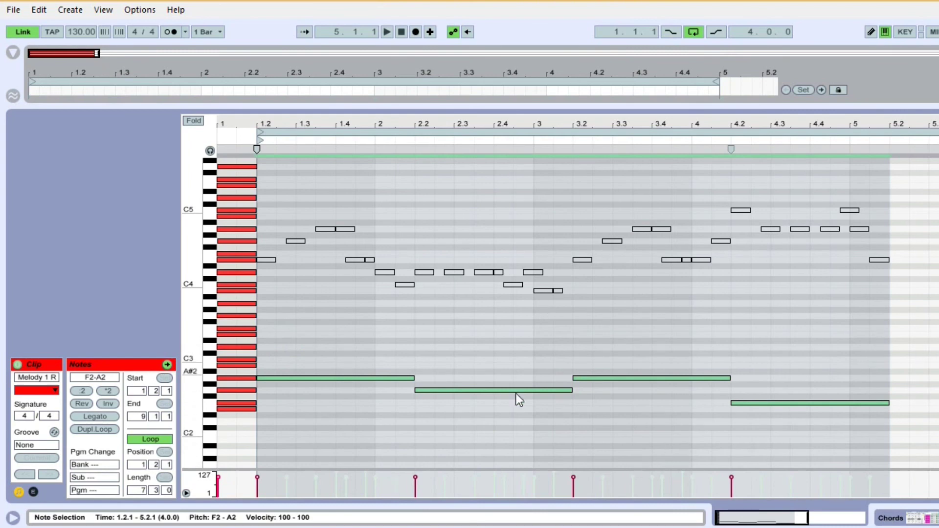
{"action": "left_click", "coordinate": [420, 336]}
{"action": "left_click_drag", "start_coordinate": [303, 327], "coordinate": [806, 440]}
{"action": "left_click", "coordinate": [516, 330]}
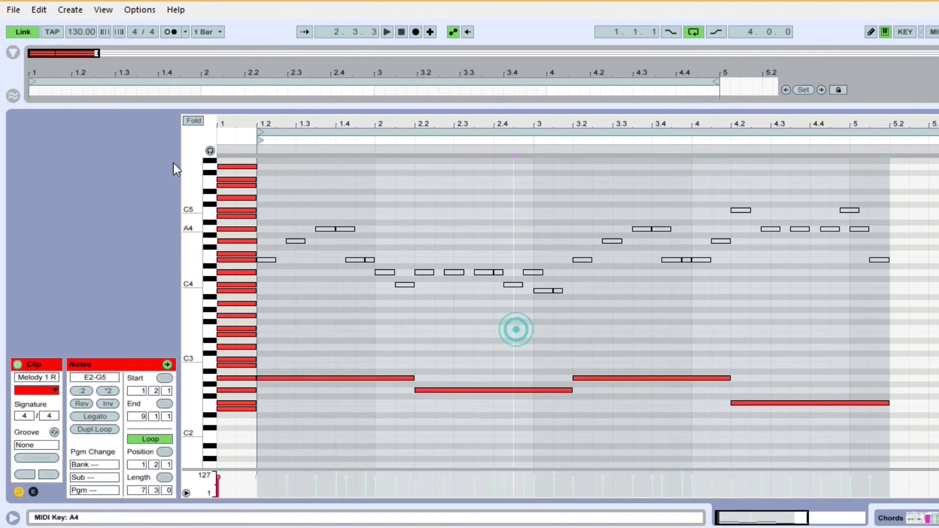
- Fold the note editor to the used scale notes and copy the first one-bar A2 note up to C3 and E3
{"action": "left_click", "coordinate": [194, 120]}
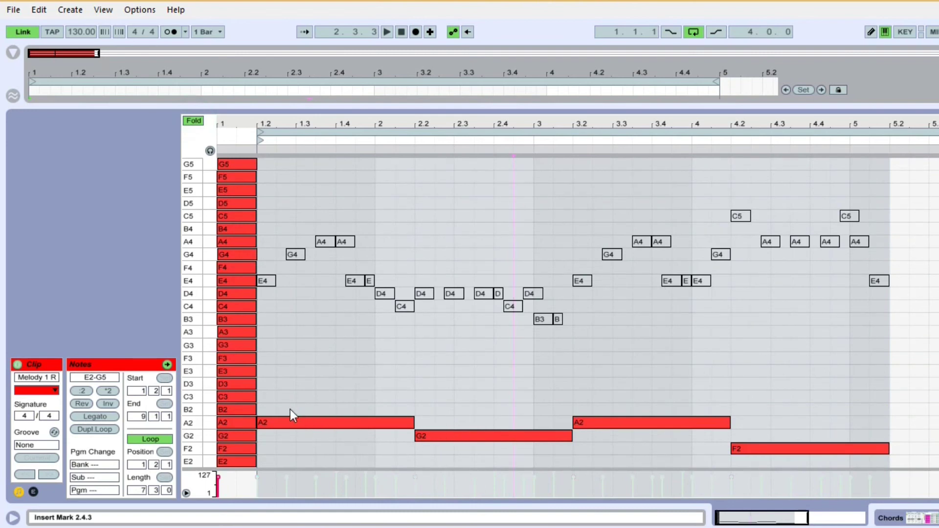
{"action": "left_click", "coordinate": [242, 409]}
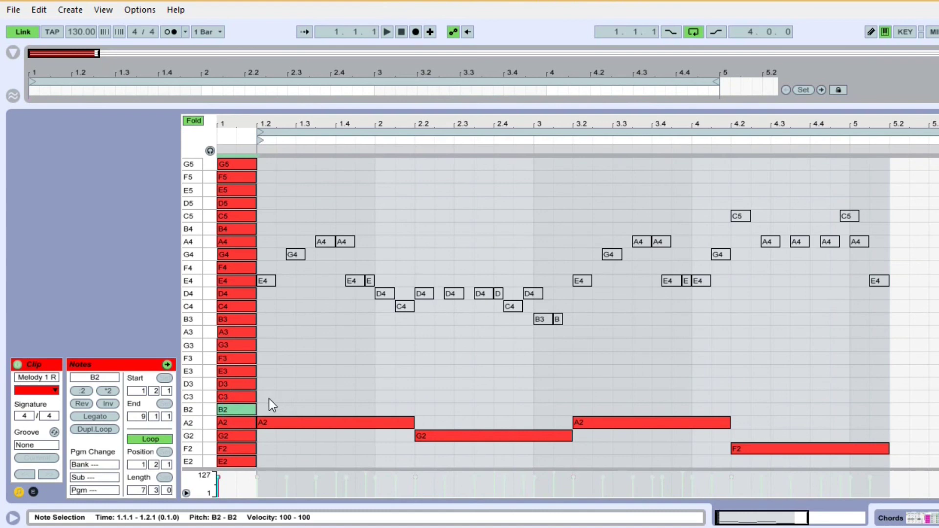
{"action": "left_click", "coordinate": [269, 405]}
{"action": "left_click", "coordinate": [328, 422]}
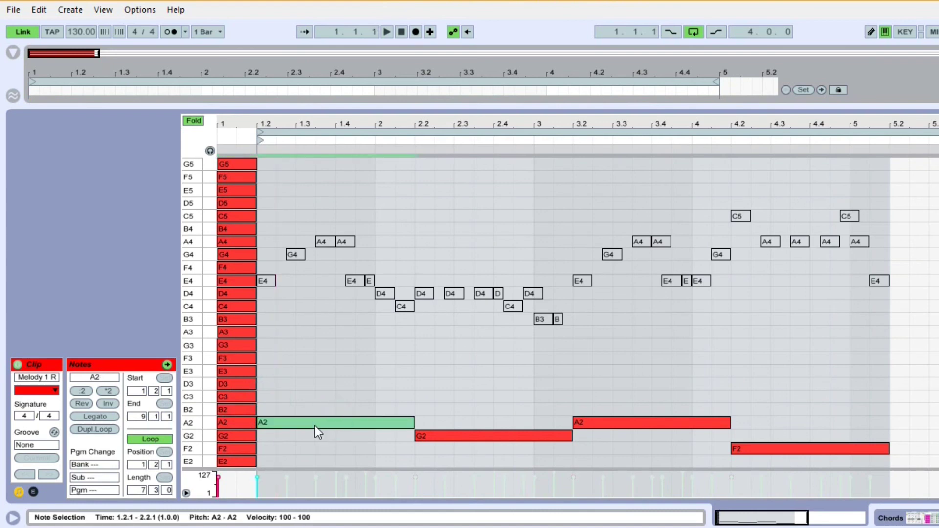
{"action": "left_click_drag", "start_coordinate": [312, 423], "coordinate": [303, 371]}
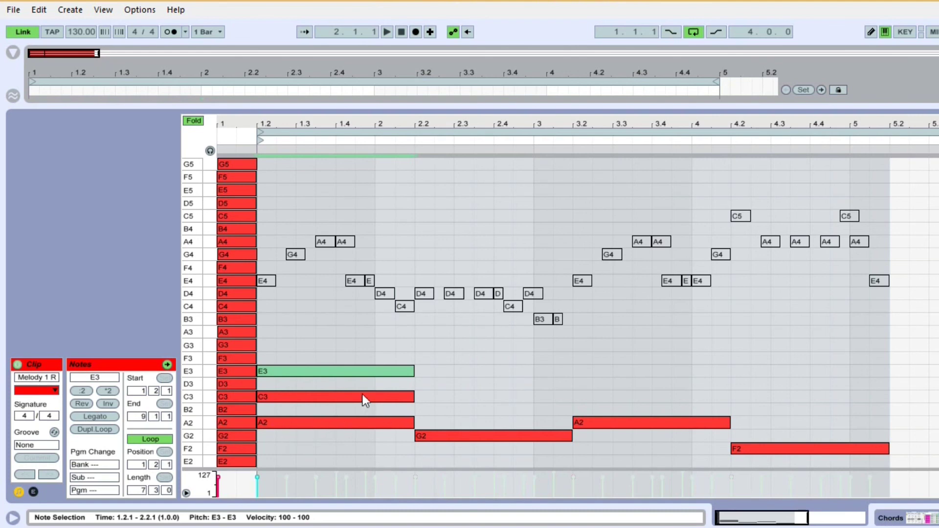
- Copy the one-bar G2 note up to B2 and D3, and the second A2 note up to C3 and E3
{"action": "left_click", "coordinate": [469, 435]}
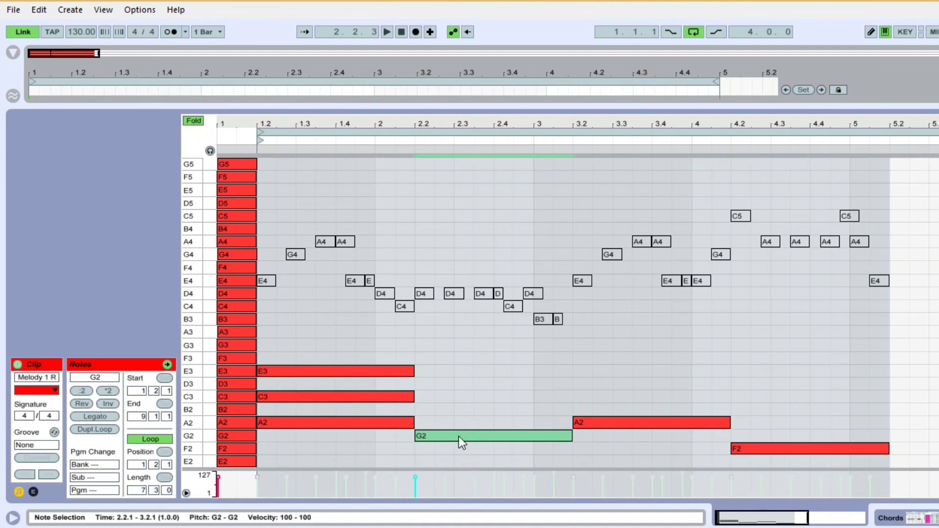
{"action": "left_click_drag", "start_coordinate": [472, 437], "coordinate": [471, 386], "text": "ctrl"}
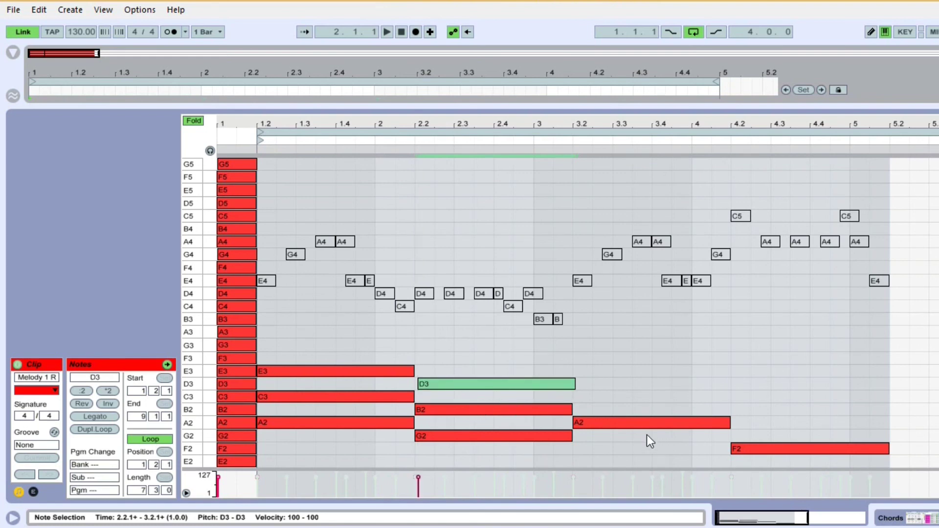
{"action": "left_click", "coordinate": [637, 423]}
{"action": "left_click_drag", "start_coordinate": [637, 424], "coordinate": [634, 376], "text": "ctrl"}
- Copy the one-bar F2 note up to A2 and C3, and play the chord progression with the melody
{"action": "left_click", "coordinate": [767, 448]}
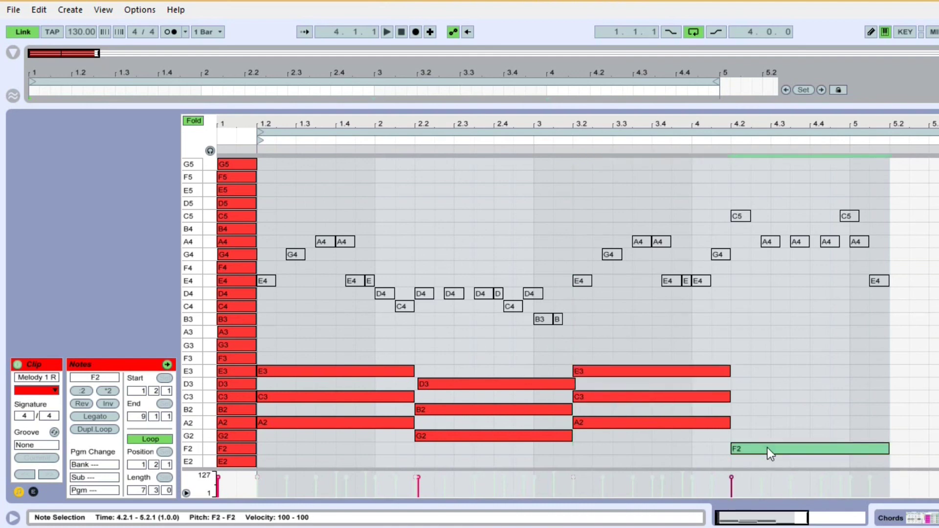
{"action": "left_click_drag", "start_coordinate": [783, 447], "coordinate": [785, 398], "text": "ctrl"}
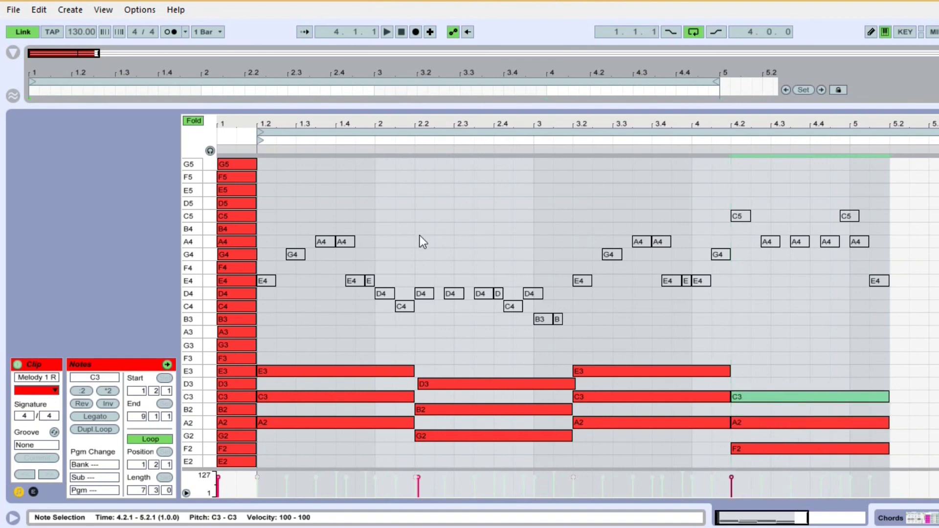
{"action": "left_click", "coordinate": [935, 334]}
{"action": "key", "text": "space"}
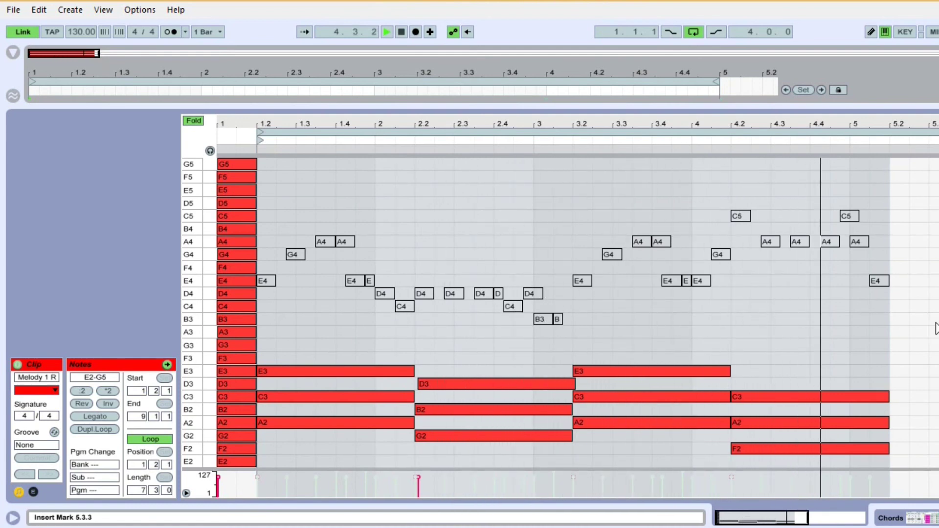
{"action": "key", "text": "space"}
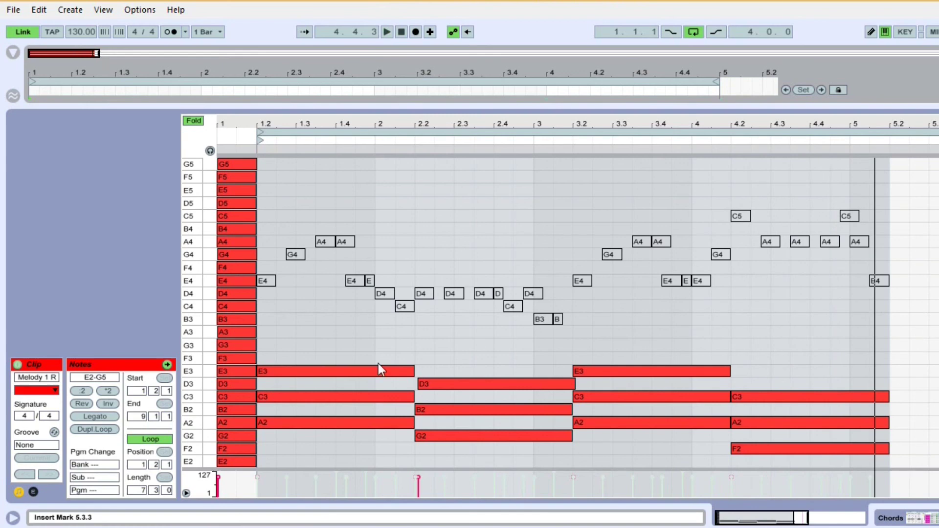
- Unfold the note editor to show every key, and select all the notes of the four chords to review them
{"action": "left_click", "coordinate": [191, 125]}
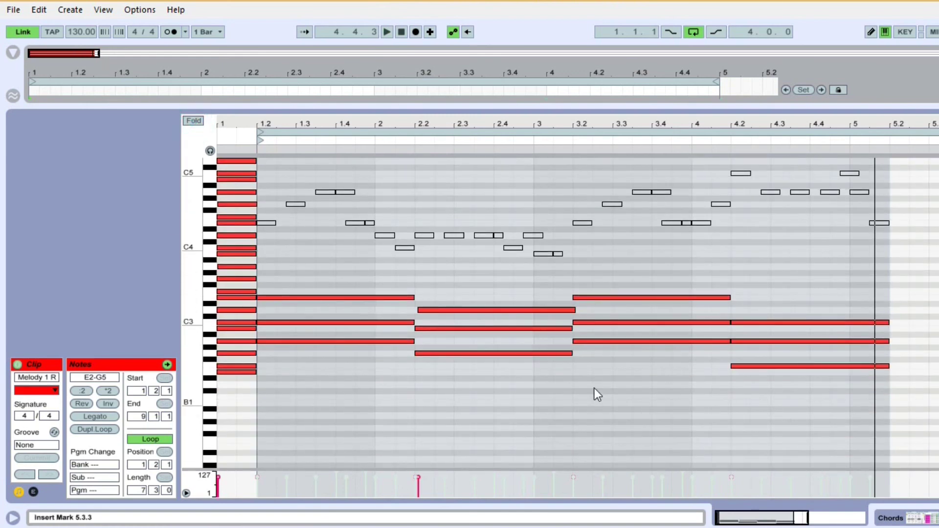
{"action": "left_click_drag", "start_coordinate": [304, 281], "coordinate": [805, 406]}
{"action": "scroll", "coordinate": [787, 368], "scroll_direction": "up", "scroll_amount": 2}
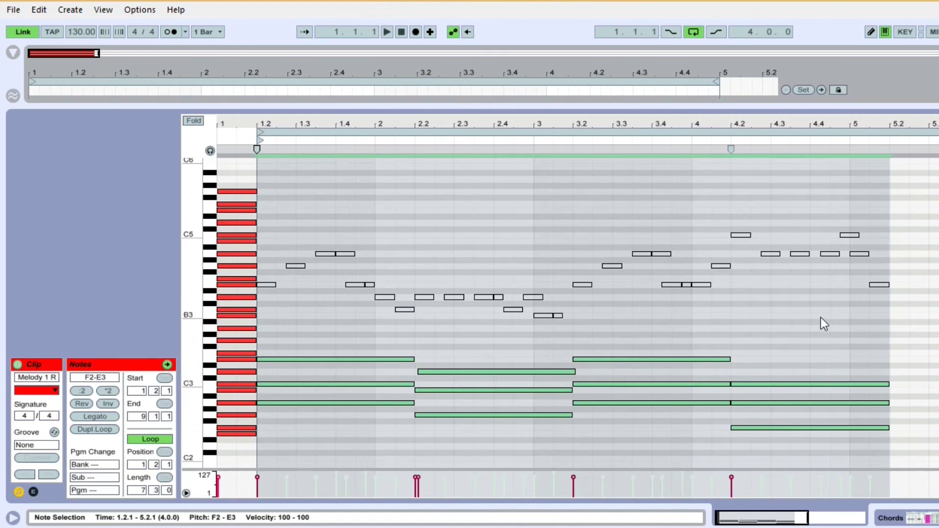
{"action": "left_click", "coordinate": [821, 317]}
{"action": "left_click_drag", "start_coordinate": [306, 339], "coordinate": [876, 471]}
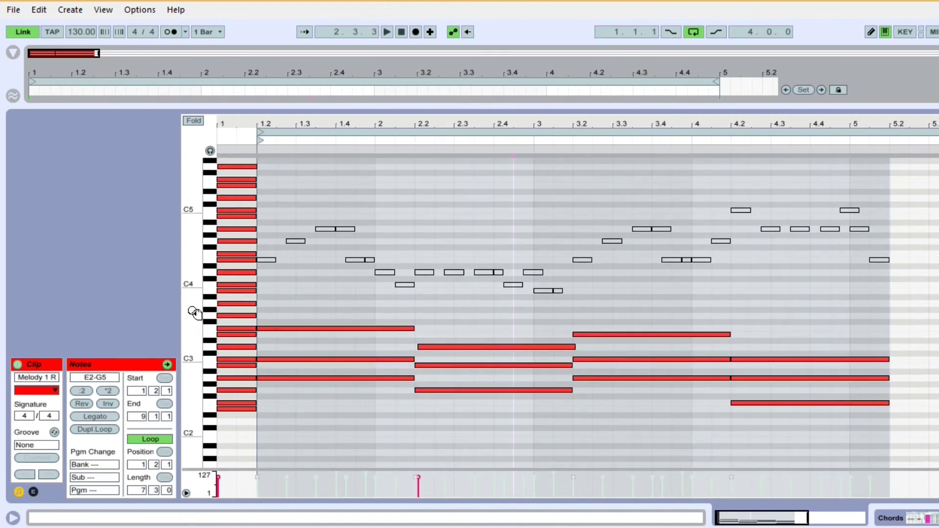
{"action": "mouse_move", "coordinate": [191, 308]}
{"action": "left_mouse_down"}
{"action": "mouse_move", "coordinate": [172, 308]}
{"action": "mouse_move", "coordinate": [191, 310]}
{"action": "left_mouse_up"}
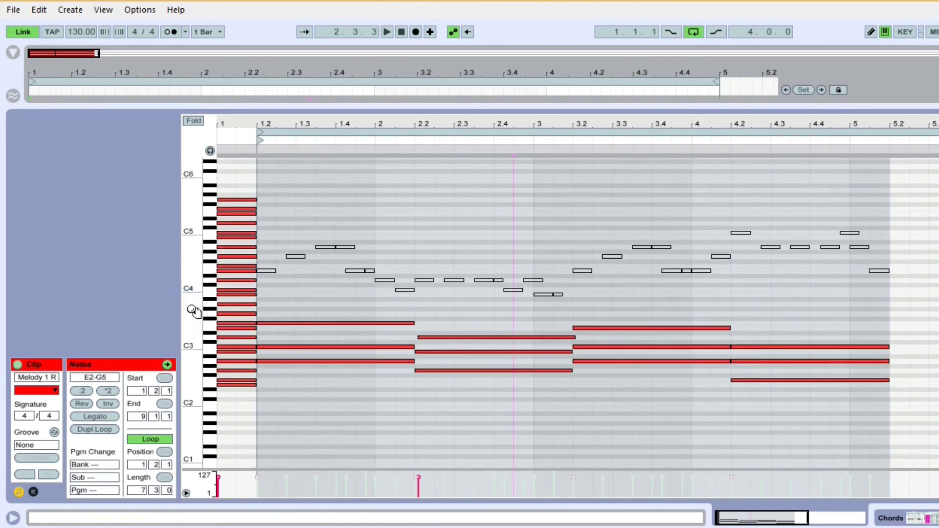